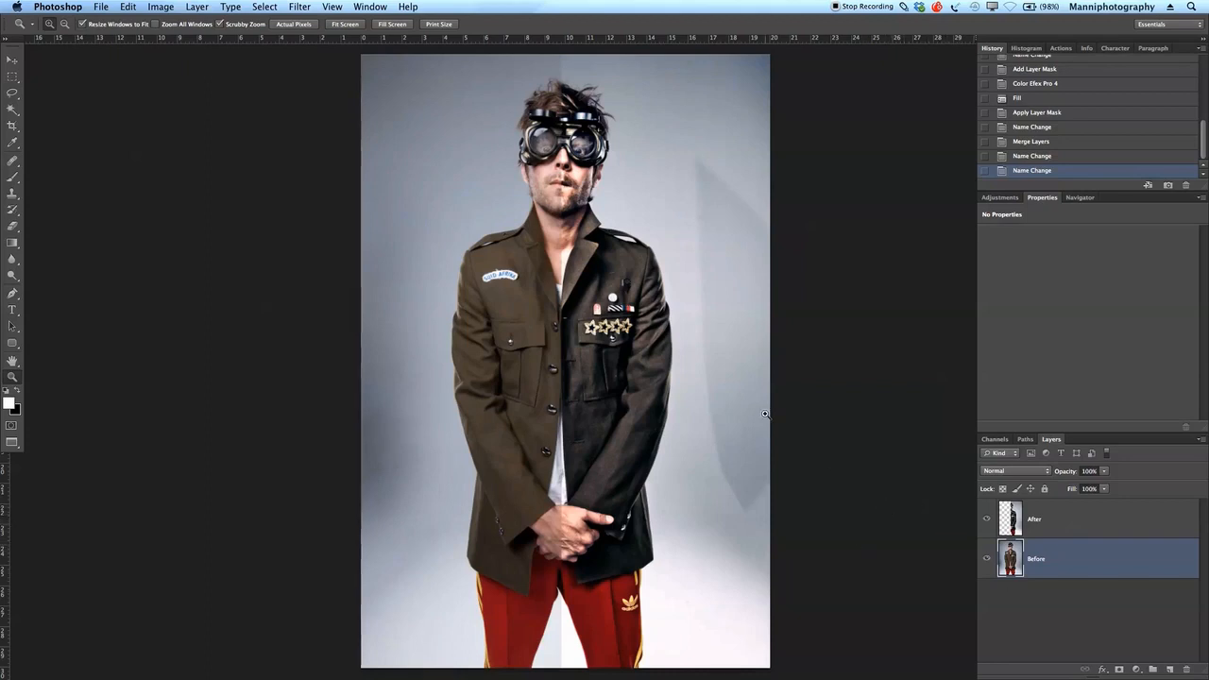
# Examine the portrait's face and jacket up close, comparing the image with the After layer hidden and shown.
pyautogui.click(990, 520)
pyautogui.click(989, 520)
pyautogui.moveTo(553, 255); pyautogui.dragTo(625, 422)
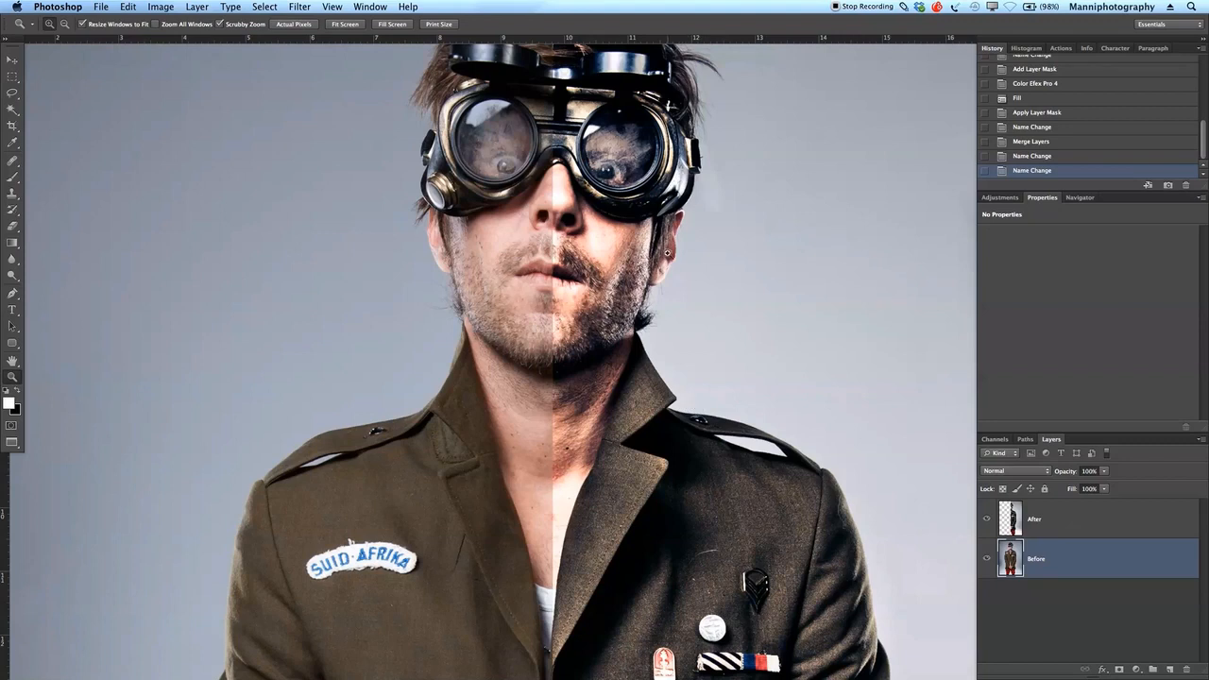
pyautogui.moveTo(672, 315); pyautogui.dragTo(671, 293)
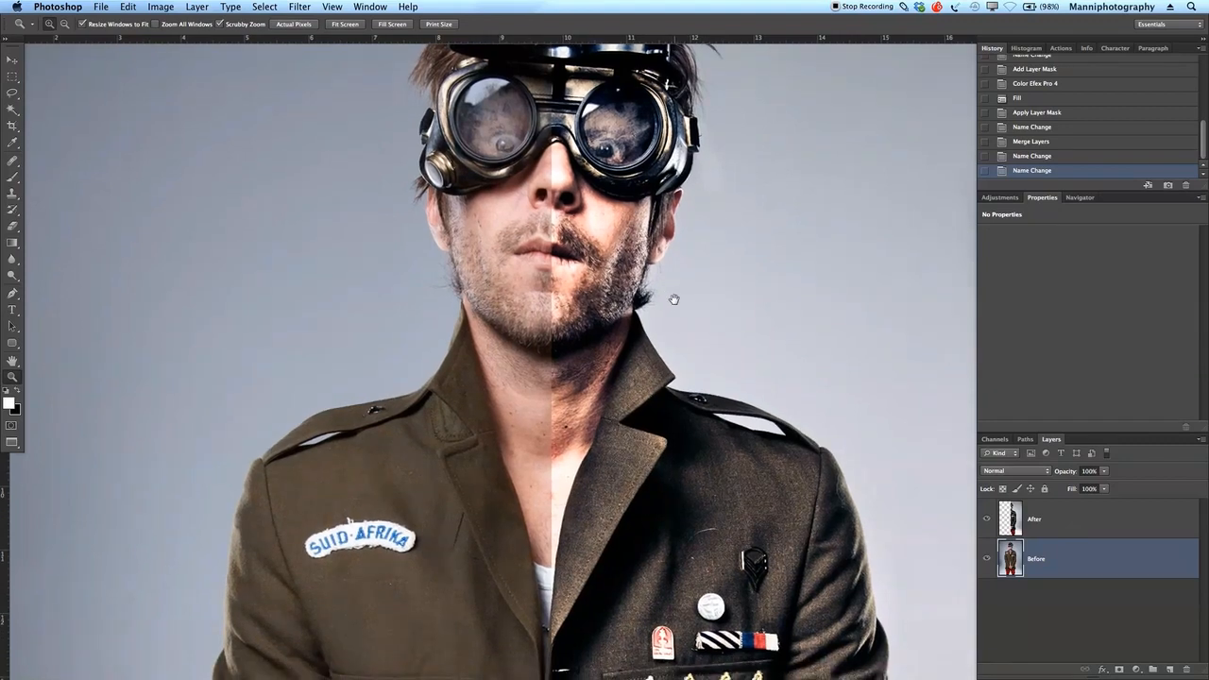
pyautogui.moveTo(677, 380); pyautogui.dragTo(676, 347)
pyautogui.scroll(-10, 677, 348)
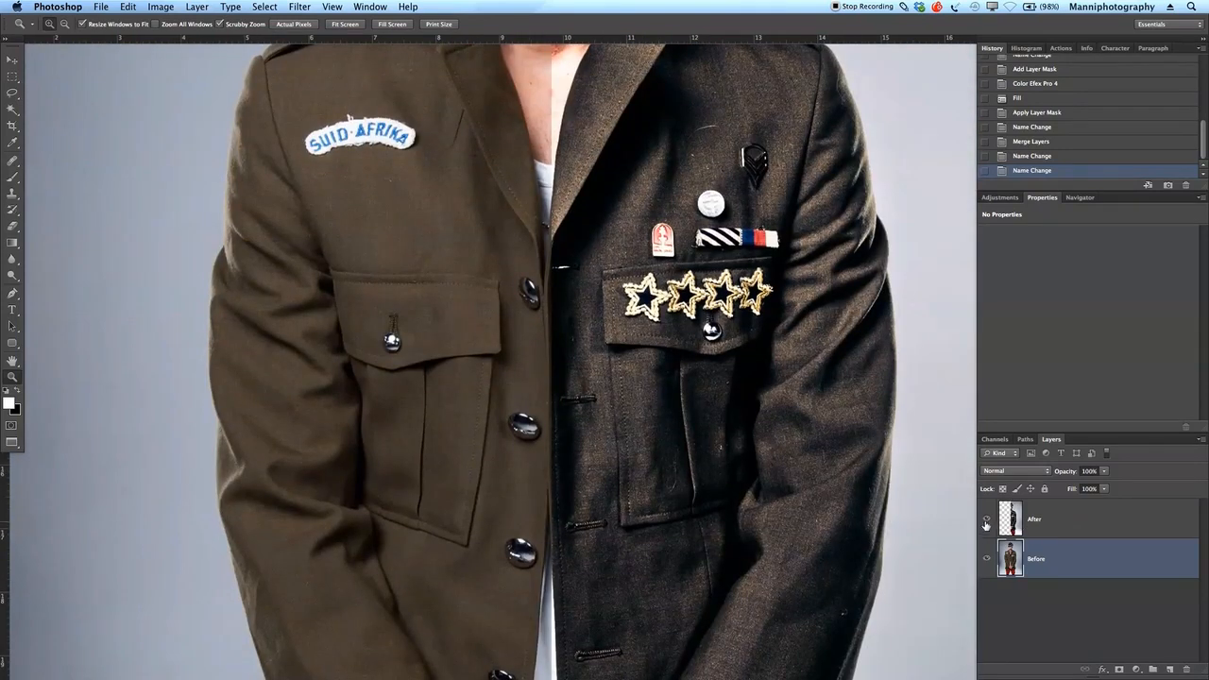
pyautogui.click(987, 519)
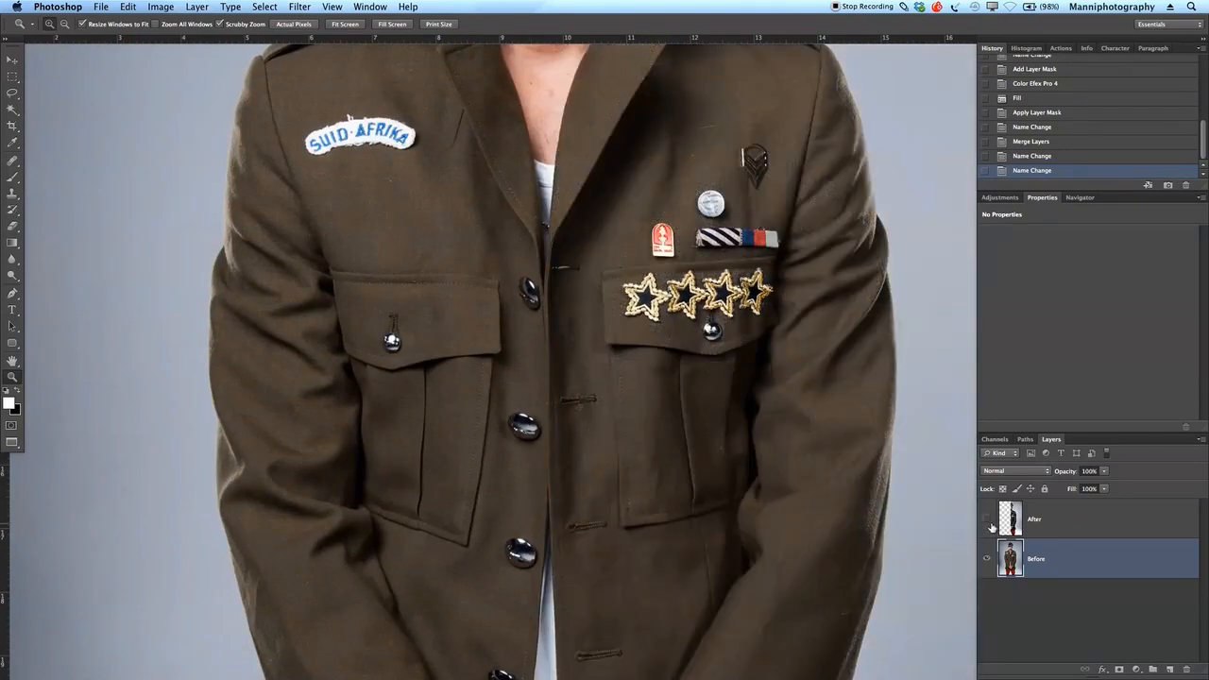
pyautogui.click(986, 519)
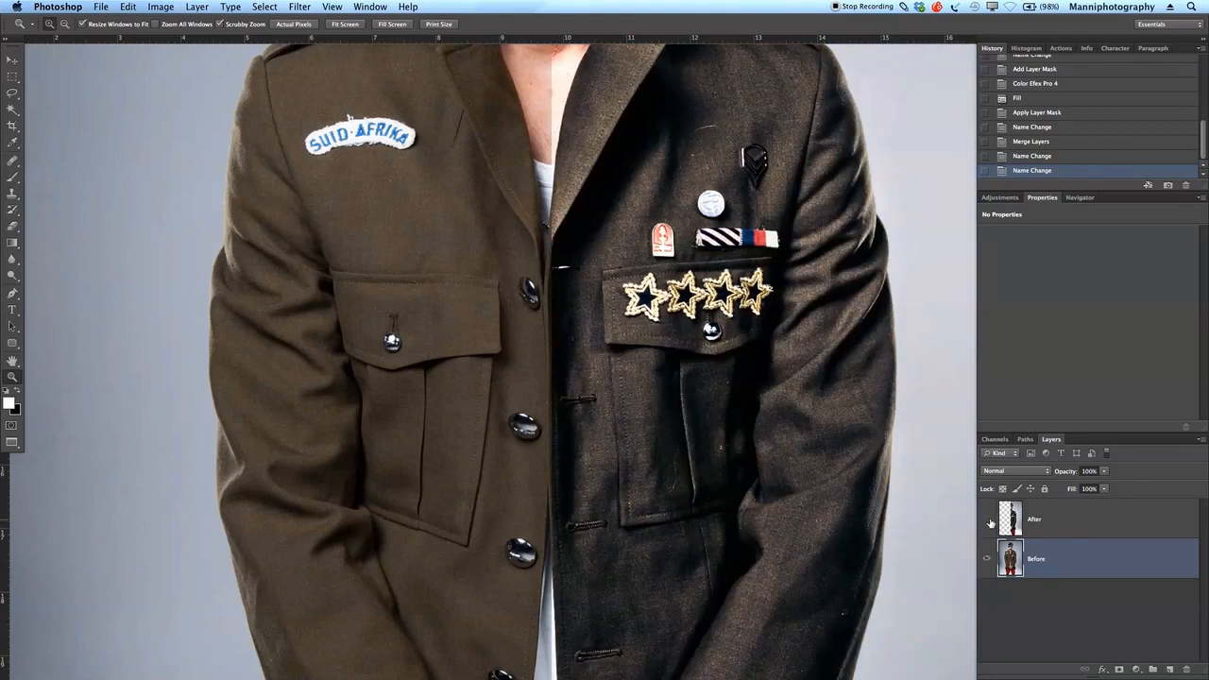
pyautogui.click(986, 519)
pyautogui.click(987, 519)
pyautogui.moveTo(743, 514); pyautogui.dragTo(609, 445)
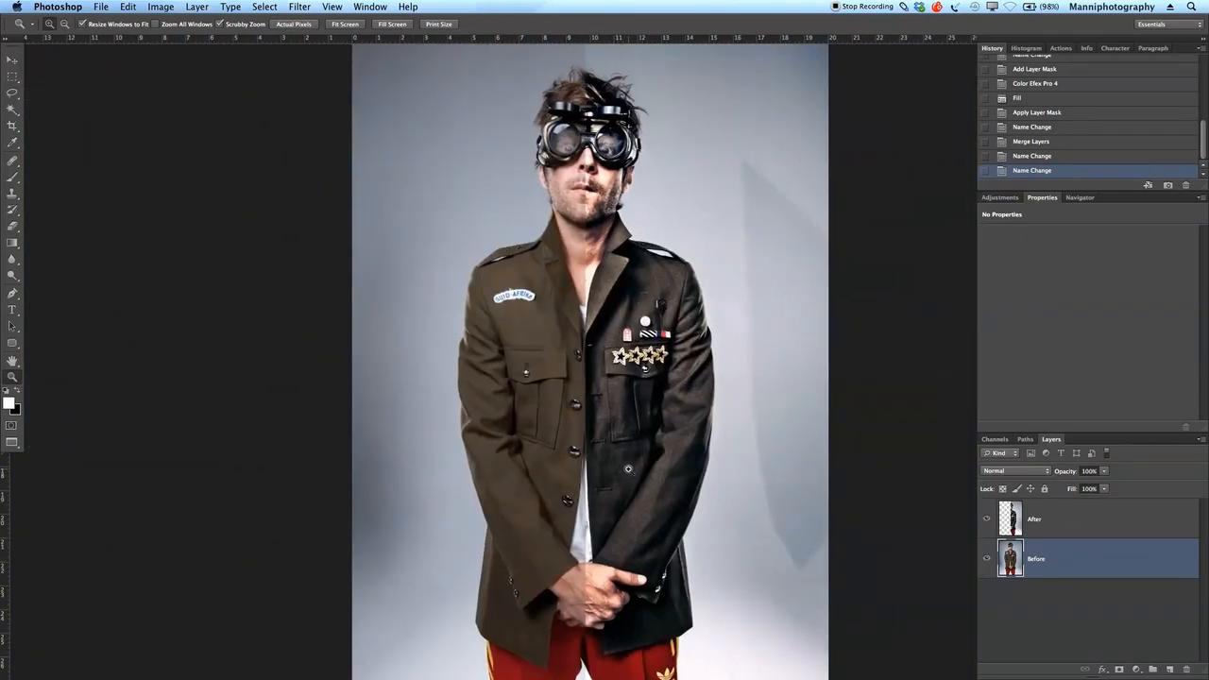
pyautogui.press('super+0')
# Enlarge the layer list area and move the After layer beneath the Before layer.
pyautogui.click(1076, 534)
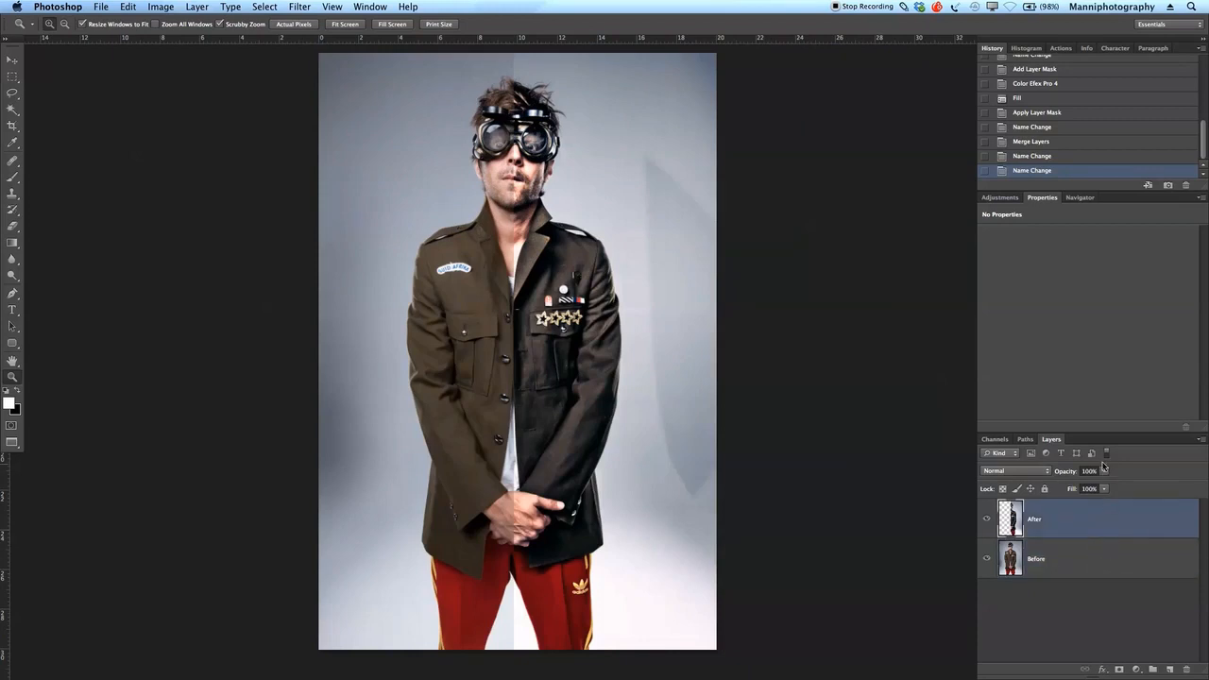
pyautogui.moveTo(1095, 435); pyautogui.dragTo(1085, 296)
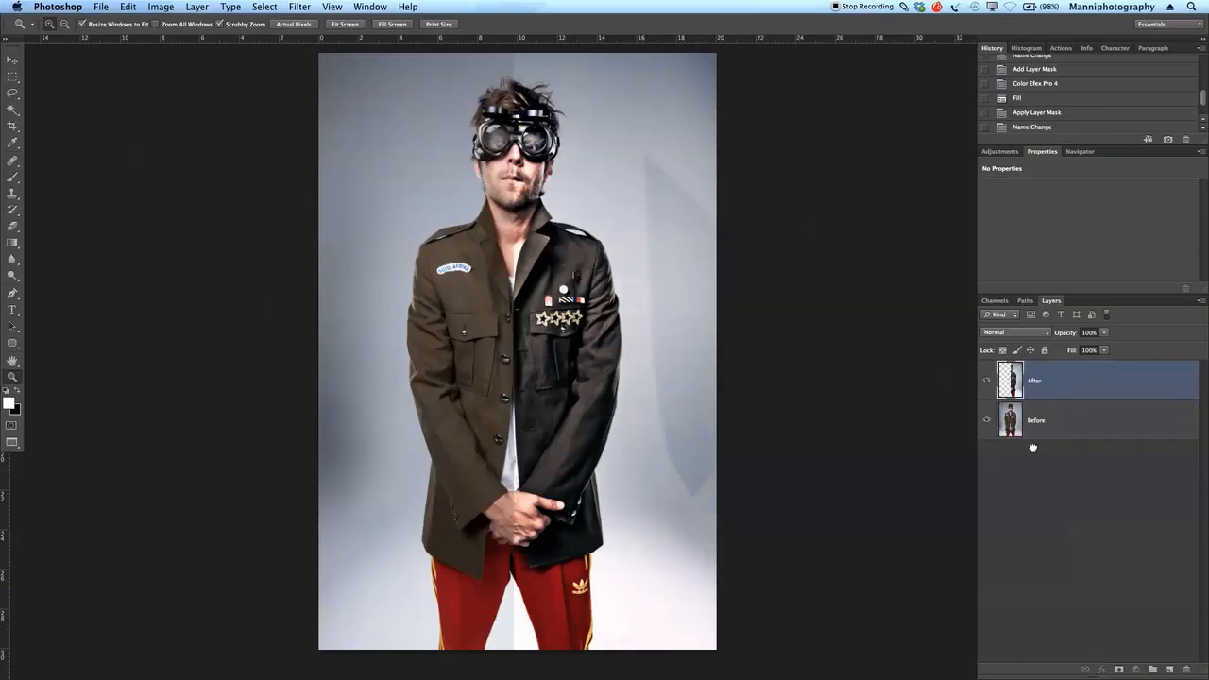
pyautogui.press('super+bracketleft')
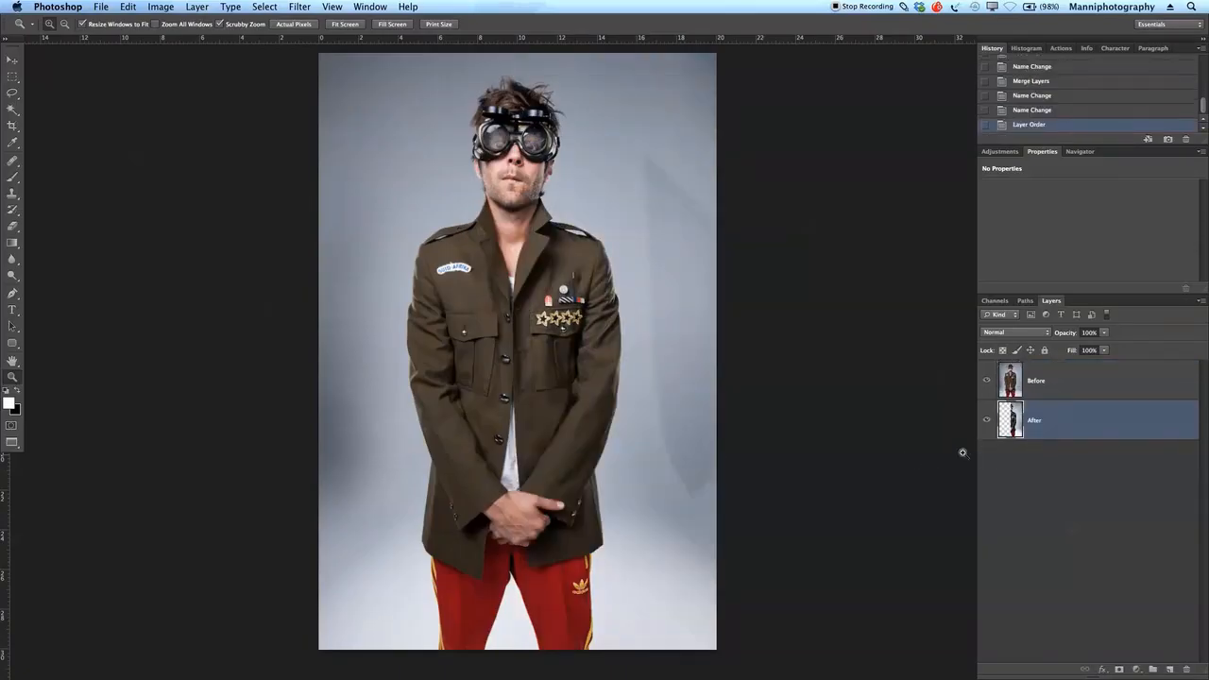
# Duplicate the Before layer and rename the copy as 2.
pyautogui.click(1082, 394)
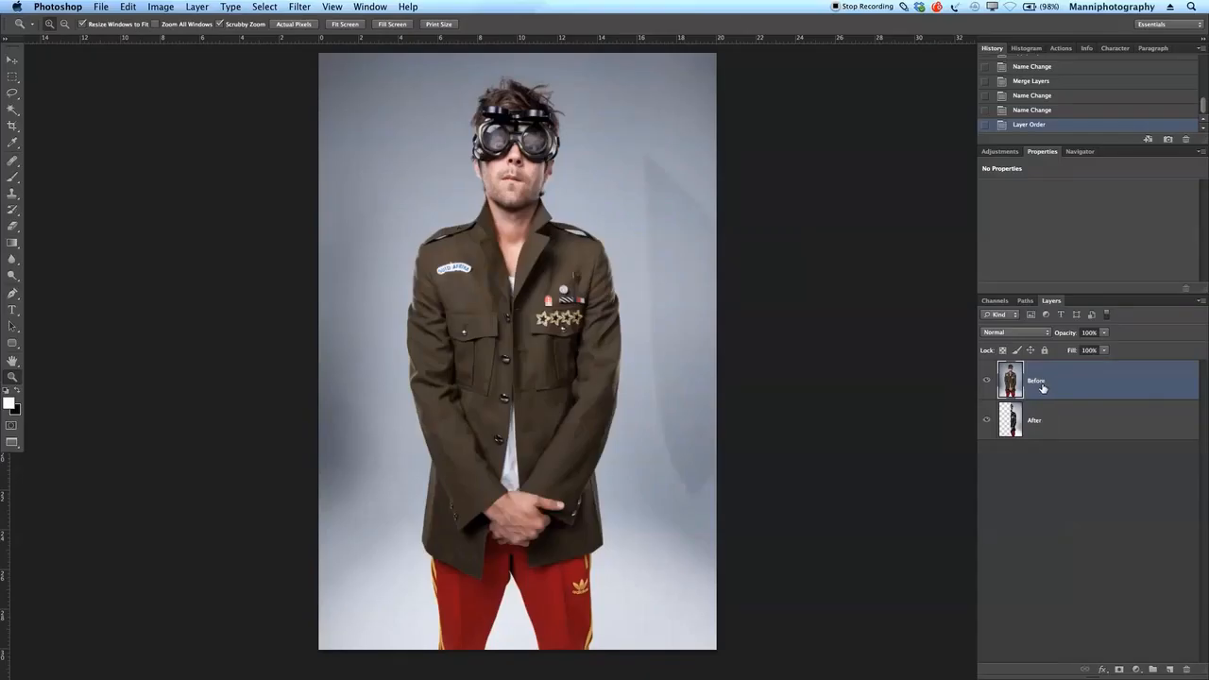
pyautogui.moveTo(1017, 380); pyautogui.dragTo(1169, 669)
pyautogui.doubleClick(1045, 380)
pyautogui.write('2')
pyautogui.press('Return')
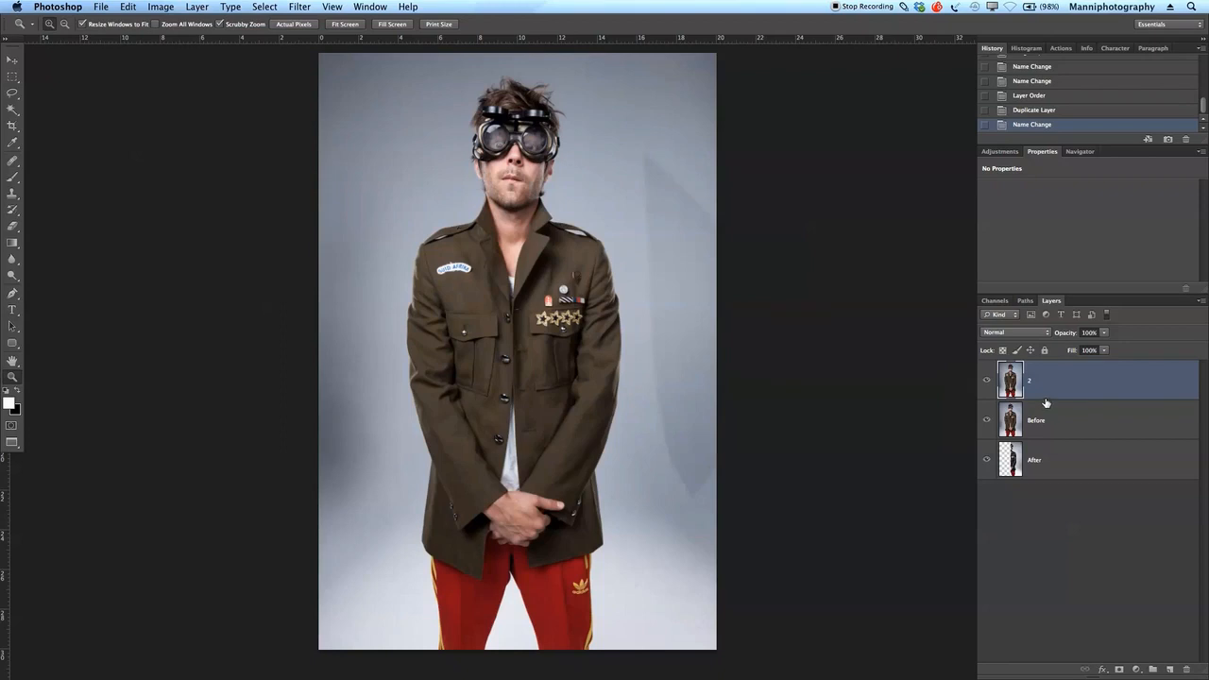
# Invert the colors of layer 2 and set its blending mode to Vivid Light.
pyautogui.hotkey('ctrl', 'i')
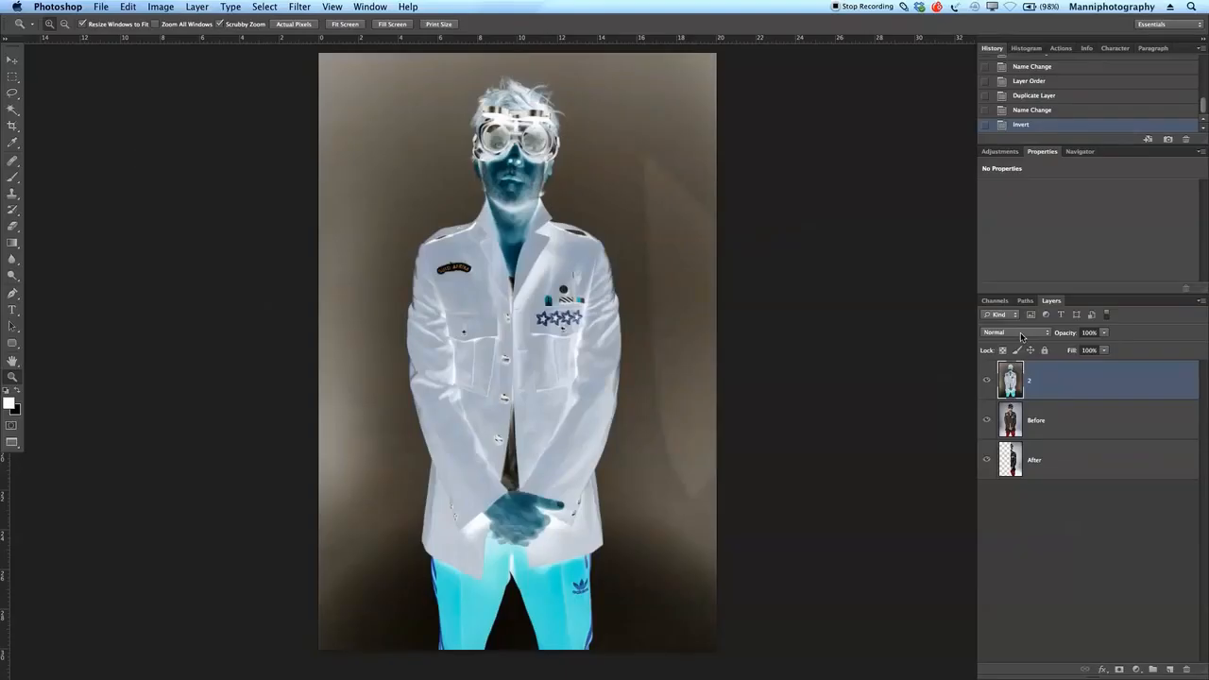
pyautogui.click(1021, 336)
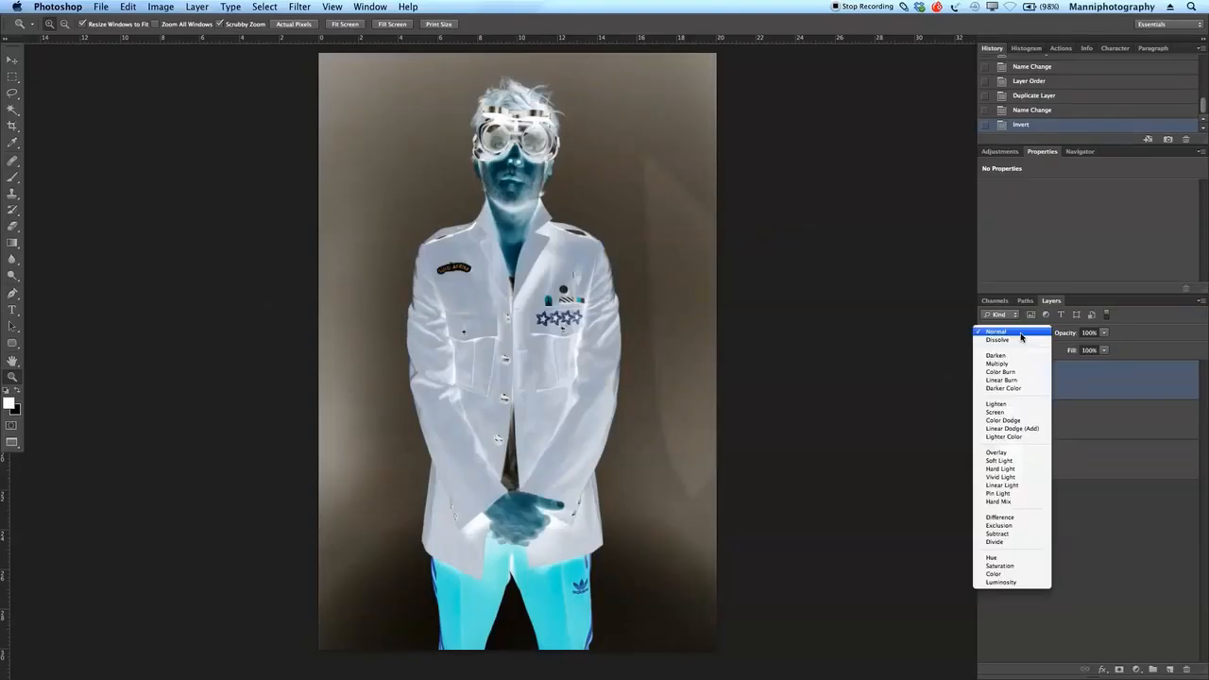
pyautogui.click(1018, 478)
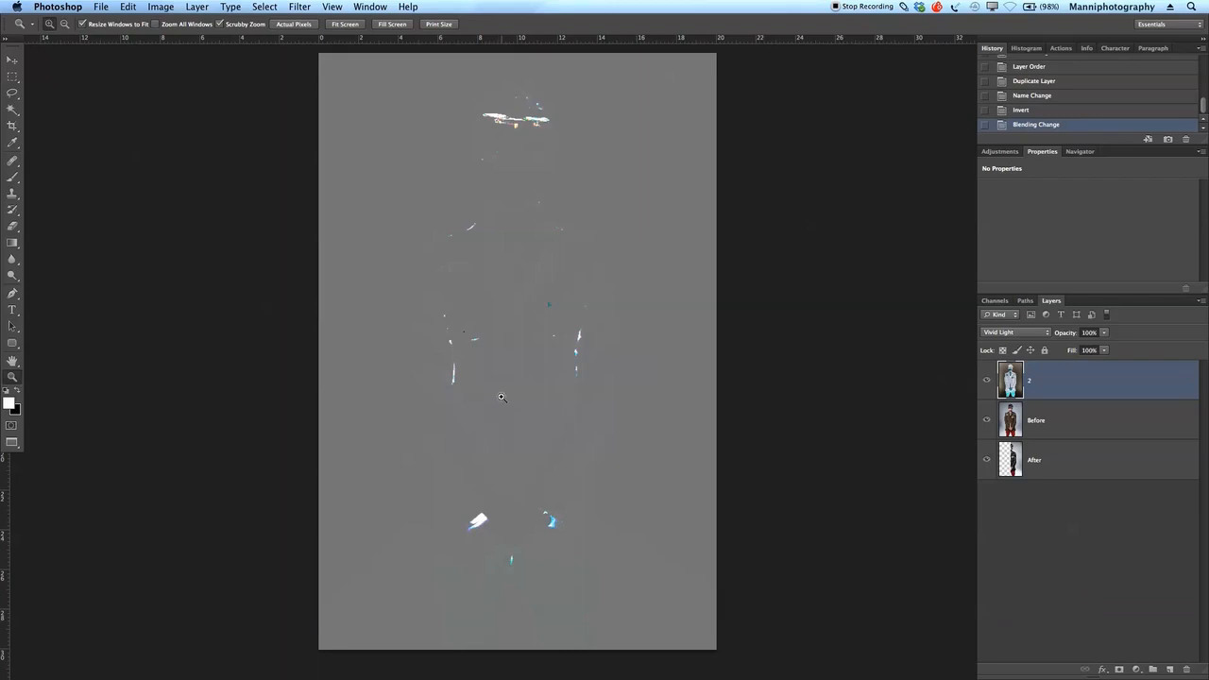
# Convert layer 2 to a smart object and start a Surface Blur on it with radius 50 pixels and threshold 50 levels.
pyautogui.rightClick(1113, 387)
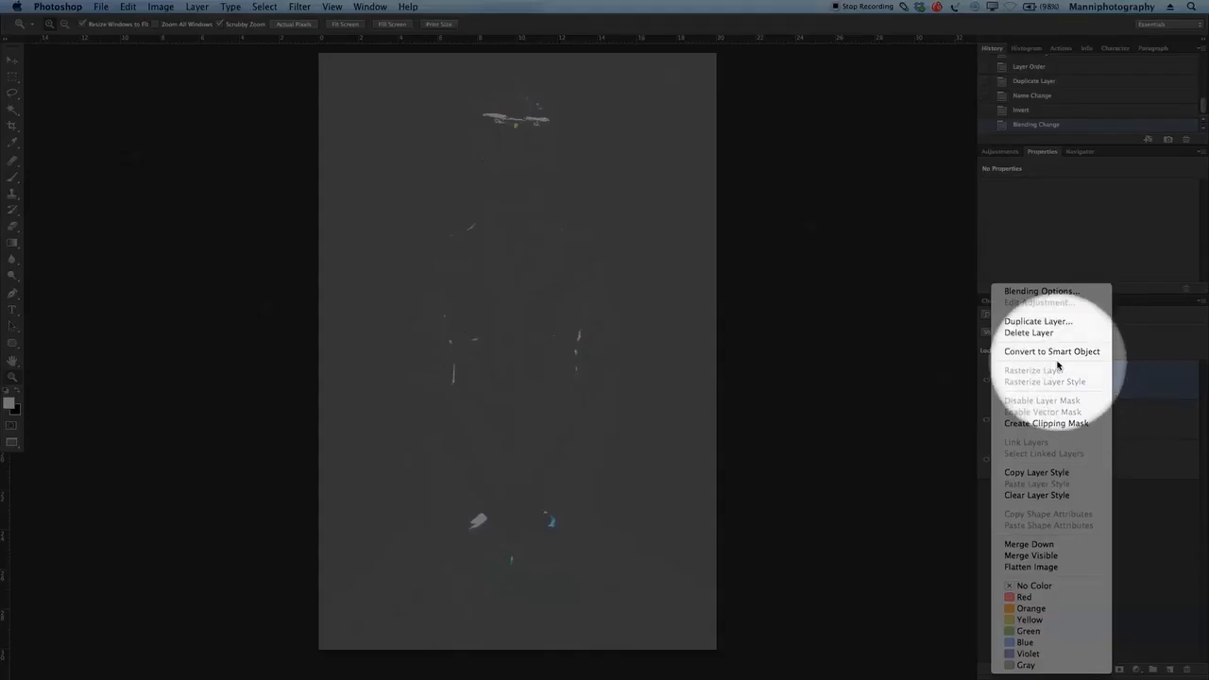
pyautogui.click(1057, 353)
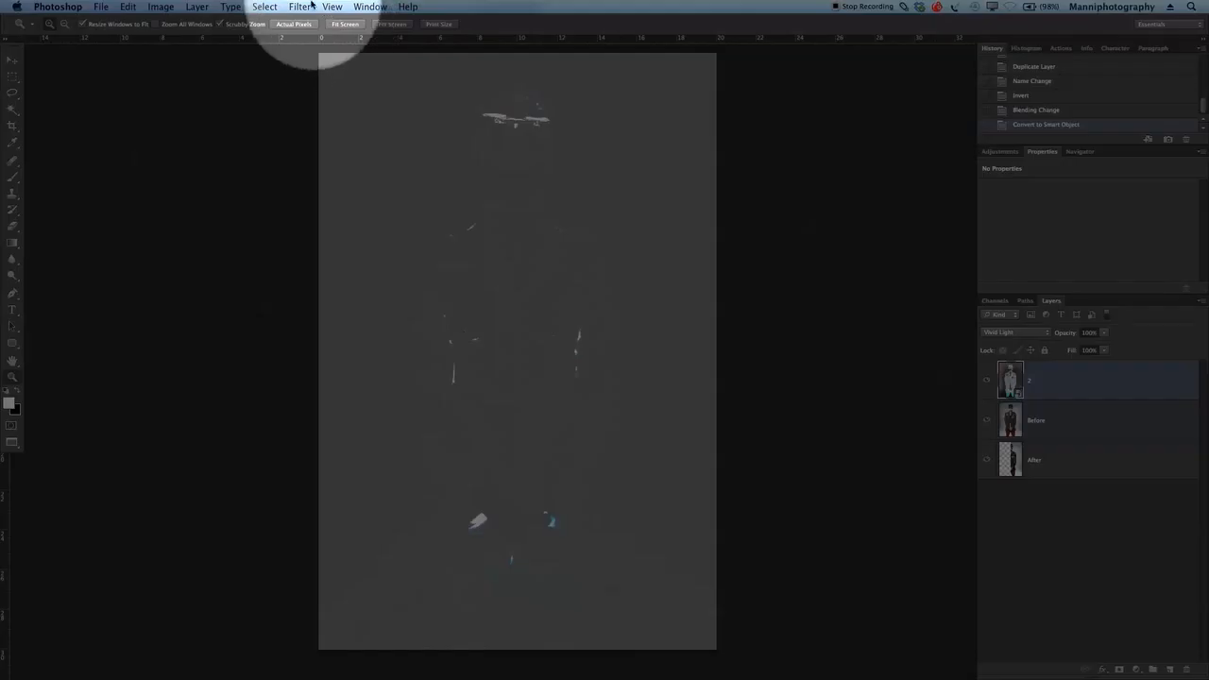
pyautogui.click(311, 6)
pyautogui.moveTo(308, 154)
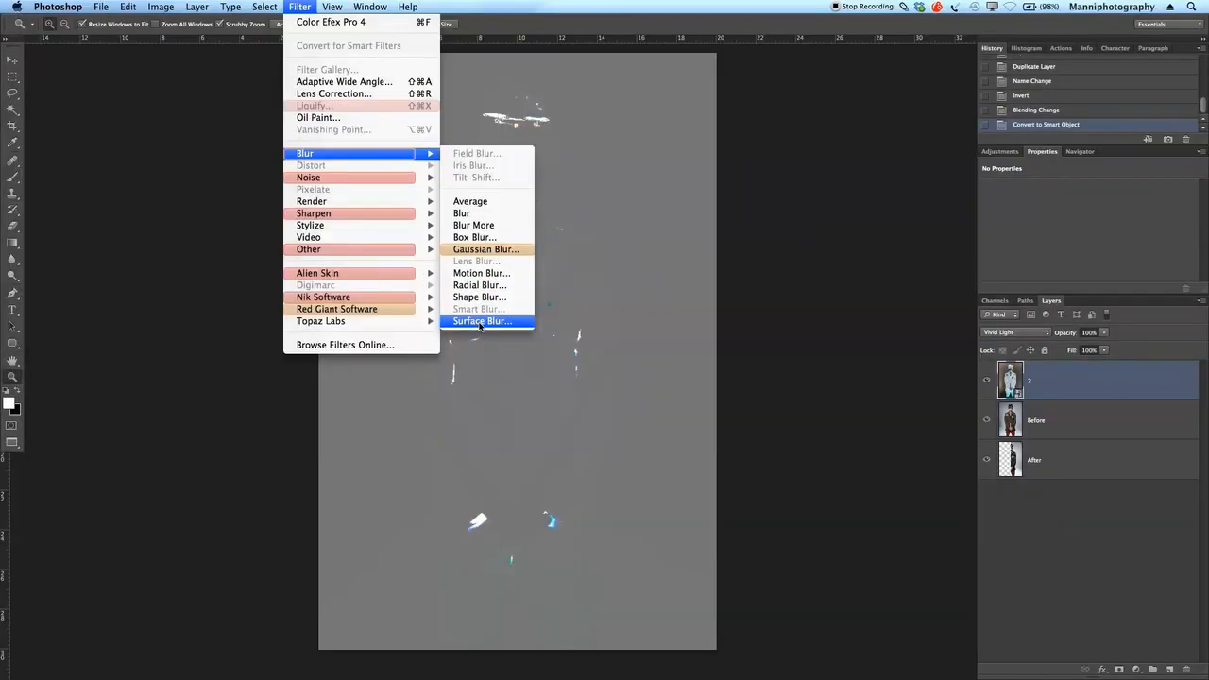
pyautogui.click(482, 321)
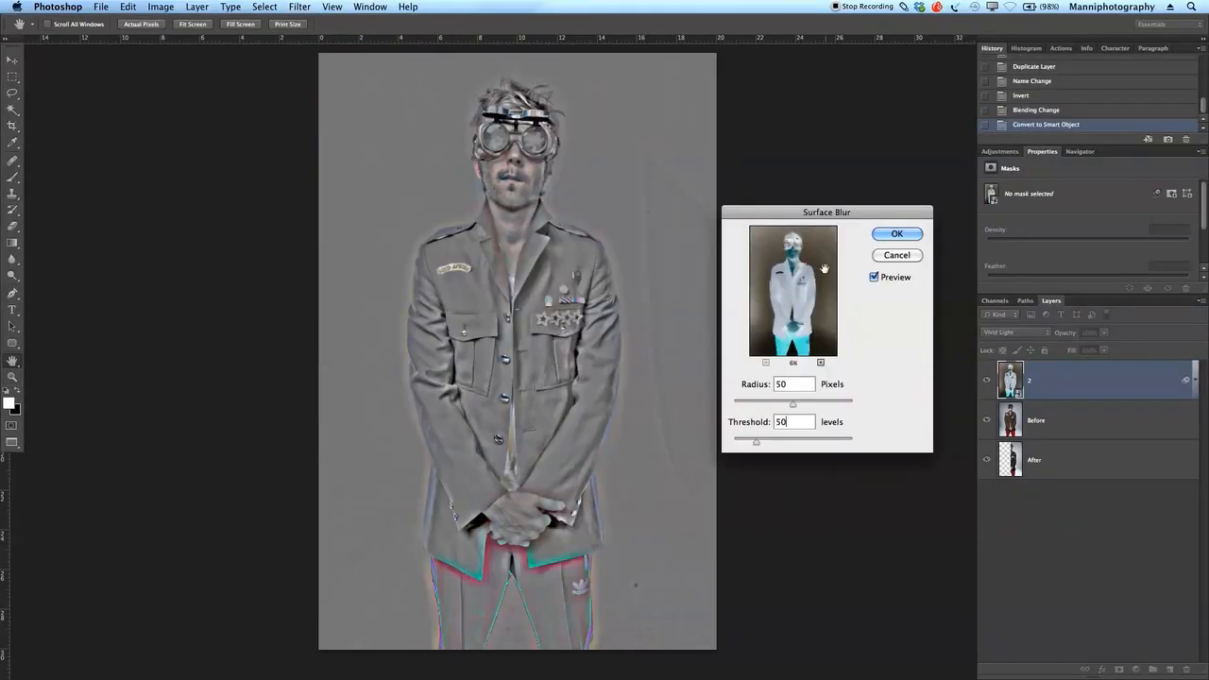
pyautogui.click(799, 250)
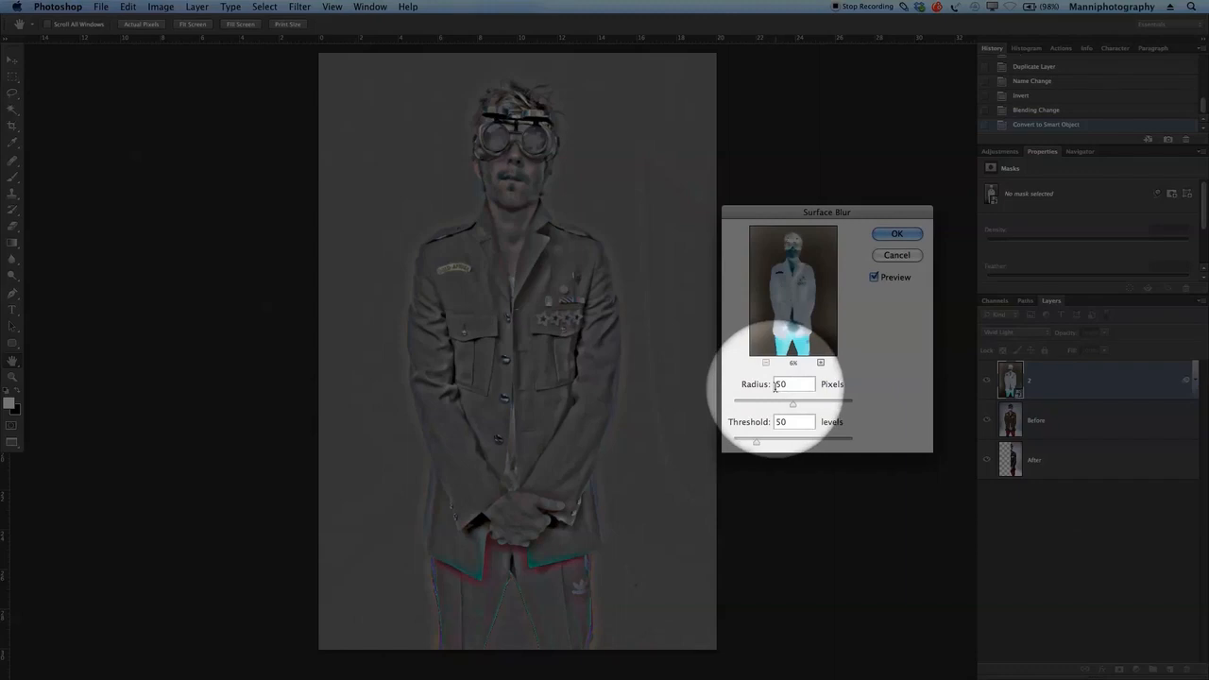
pyautogui.click(771, 426)
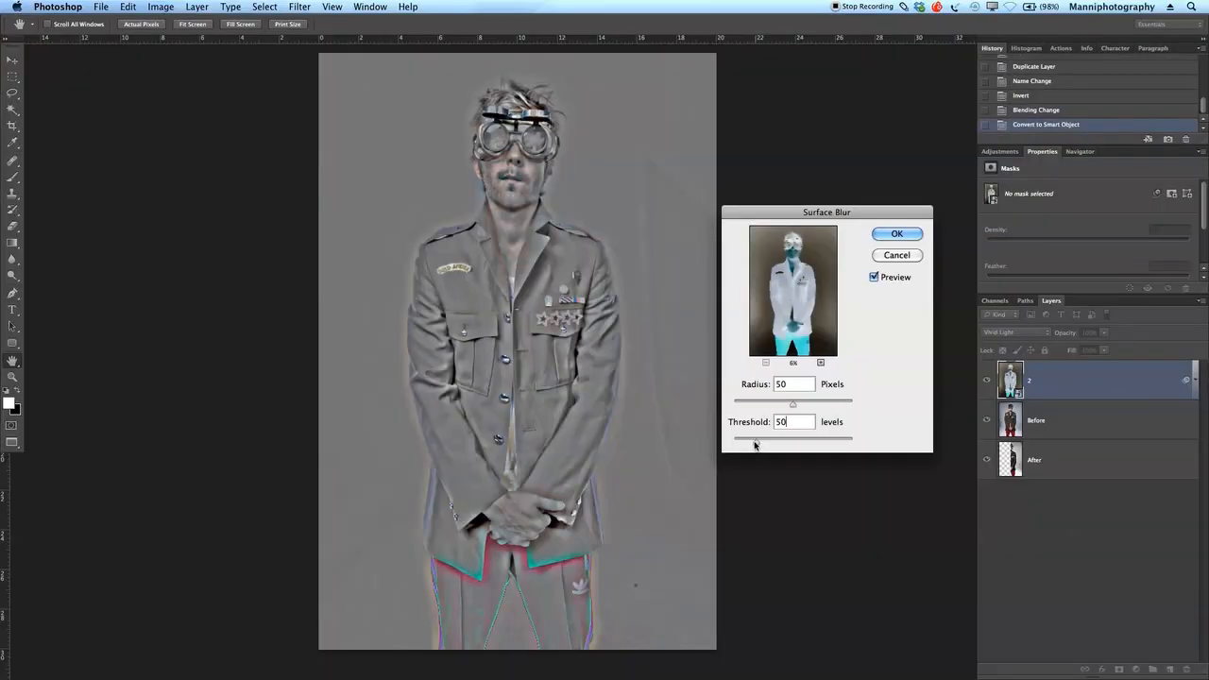
# Preview the Surface Blur at threshold 10 and at radius 100 and 3, and apply it with radius 50 pixels and threshold 50 levels.
pyautogui.moveTo(756, 443); pyautogui.dragTo(737, 441)
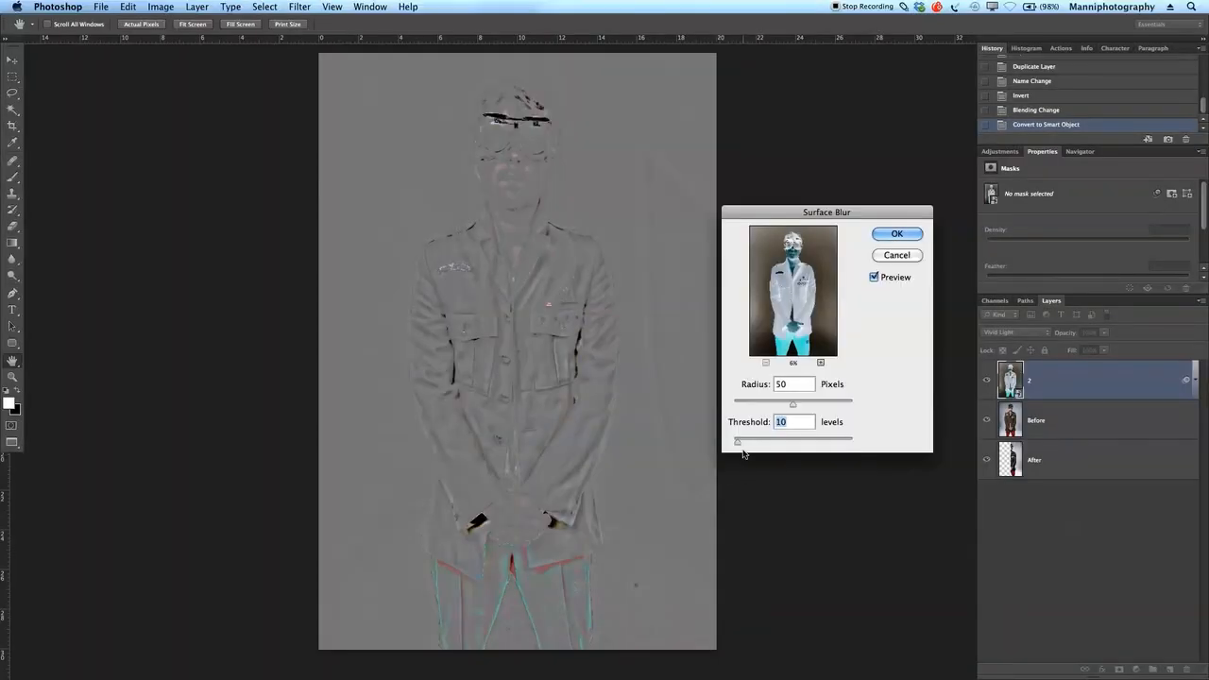
pyautogui.moveTo(739, 442); pyautogui.dragTo(756, 448)
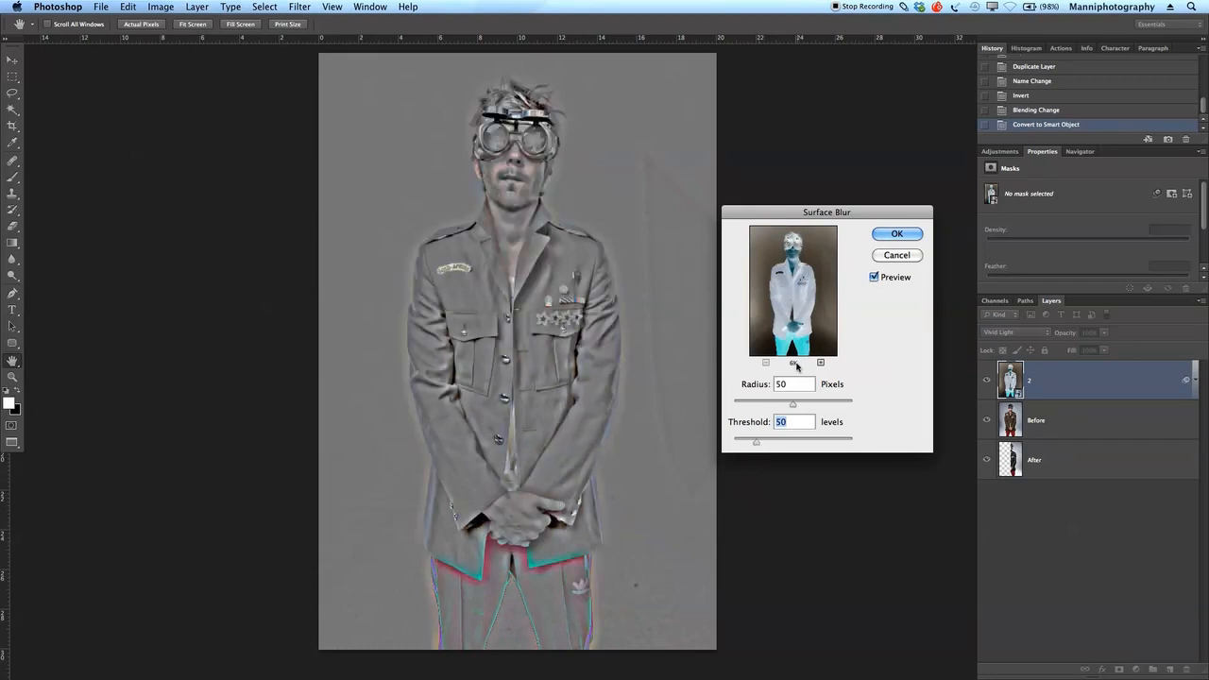
pyautogui.moveTo(793, 404); pyautogui.dragTo(878, 412)
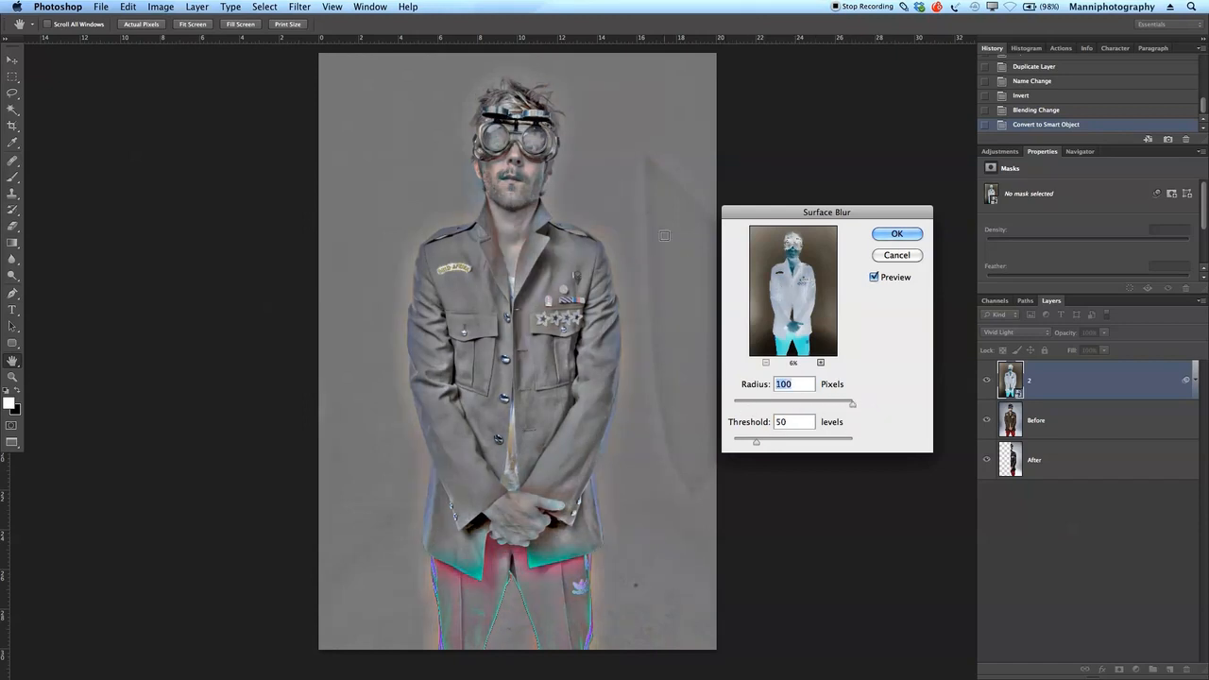
pyautogui.moveTo(487, 229); pyautogui.dragTo(500, 189)
pyautogui.moveTo(851, 411); pyautogui.dragTo(736, 410)
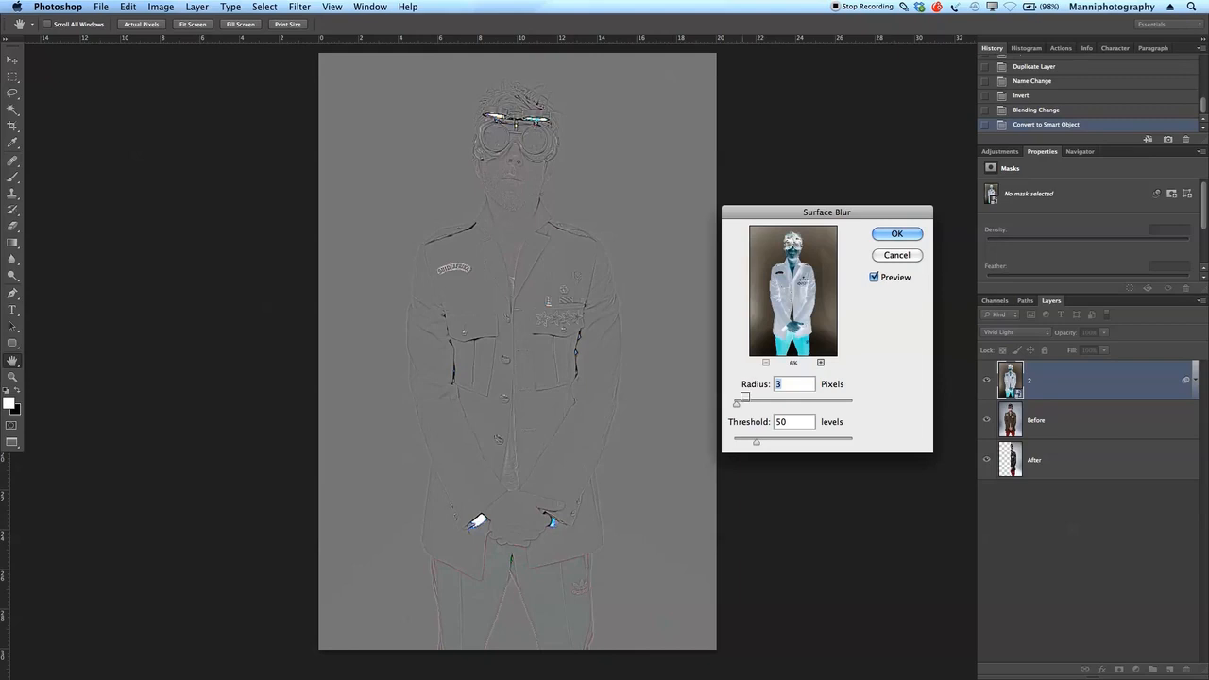
pyautogui.moveTo(740, 404); pyautogui.dragTo(794, 406)
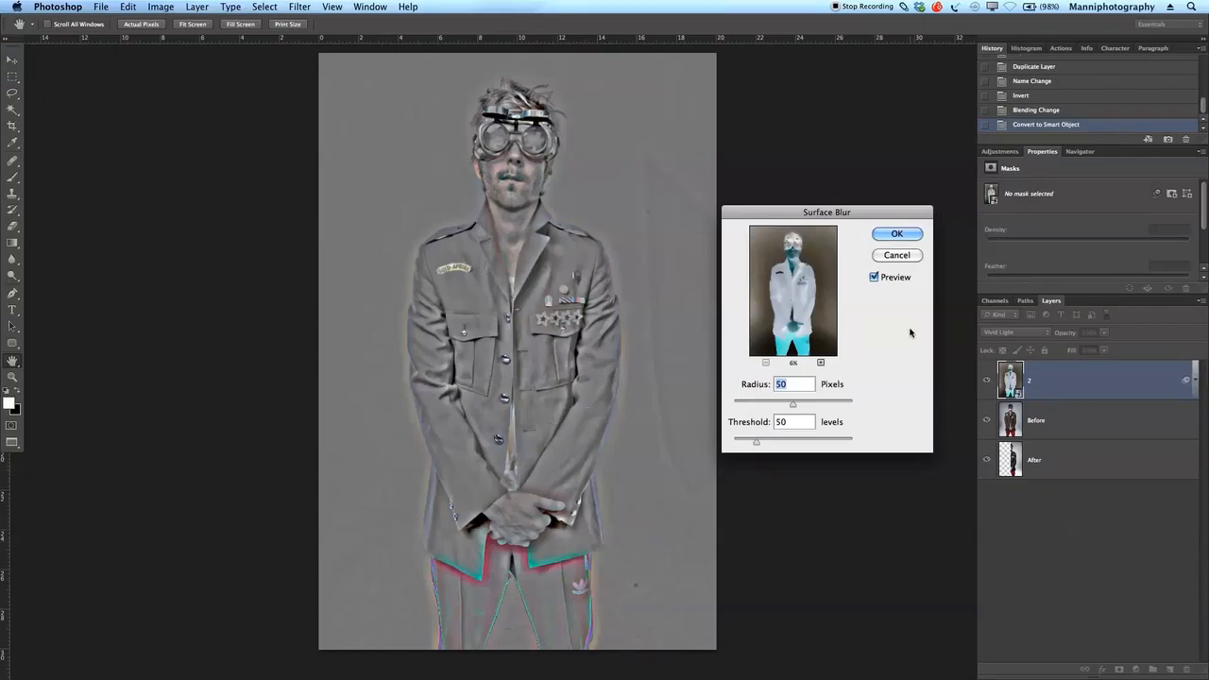
pyautogui.click(896, 241)
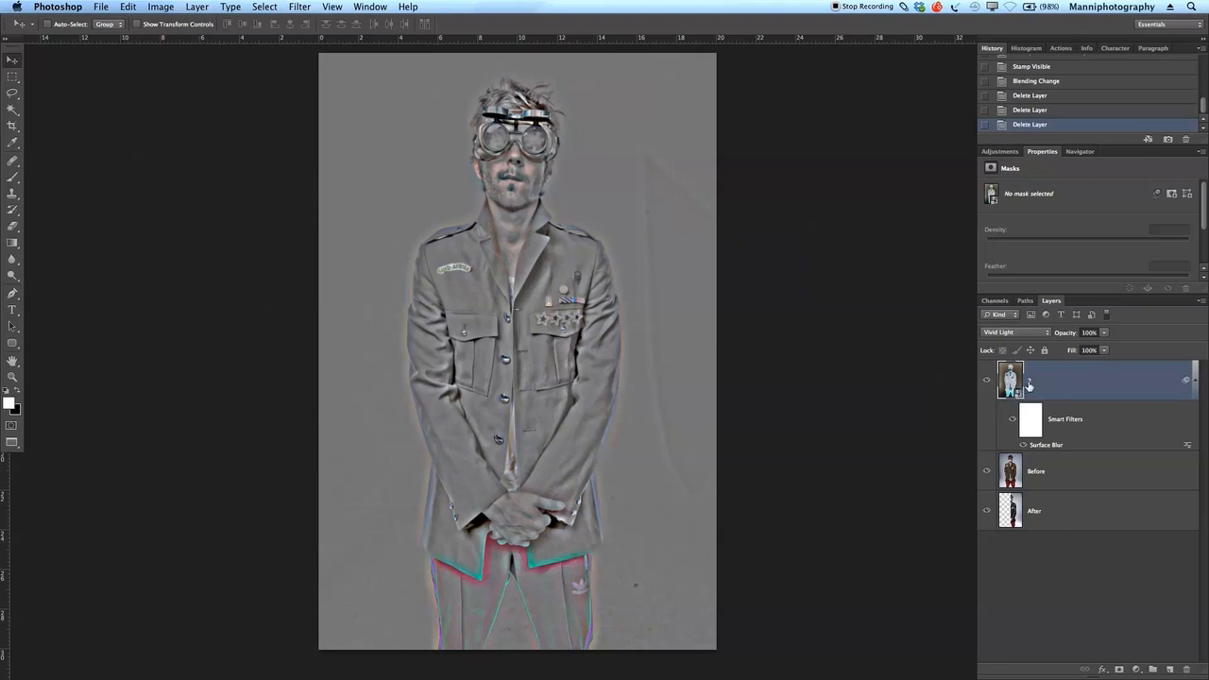
# Switch layer 2's blending mode to Normal to view the blurred negative, and return it to Vivid Light.
pyautogui.click(1021, 333)
pyautogui.click(1000, 190)
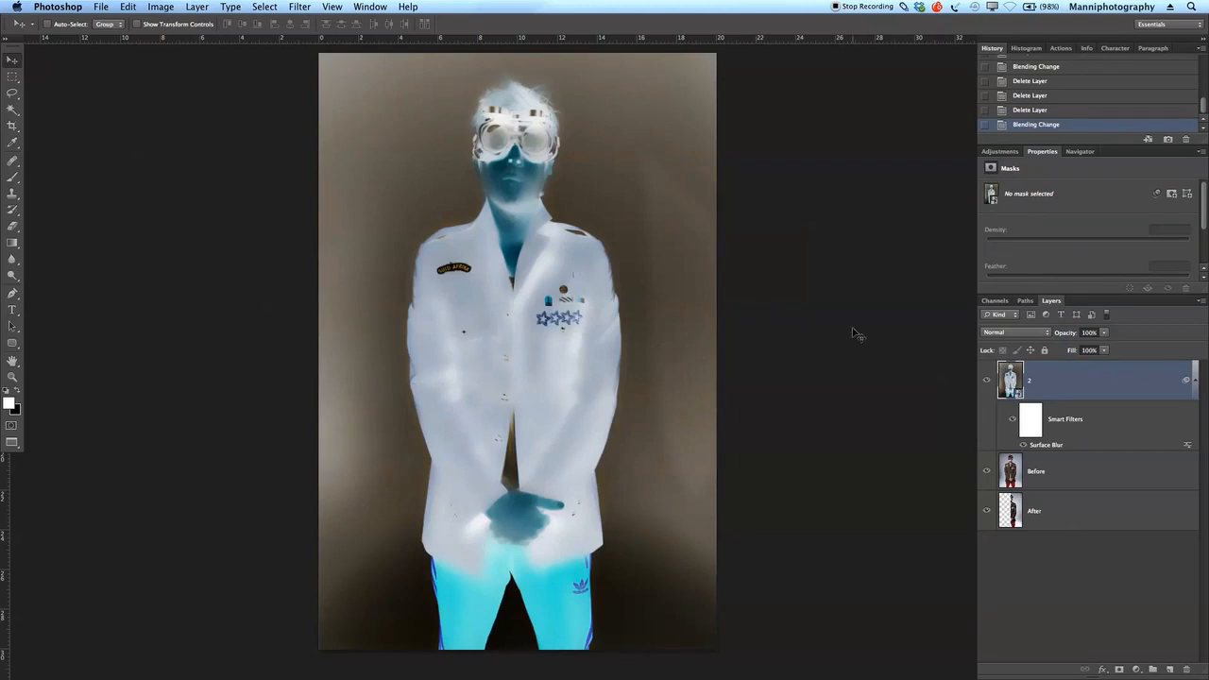
pyautogui.click(999, 332)
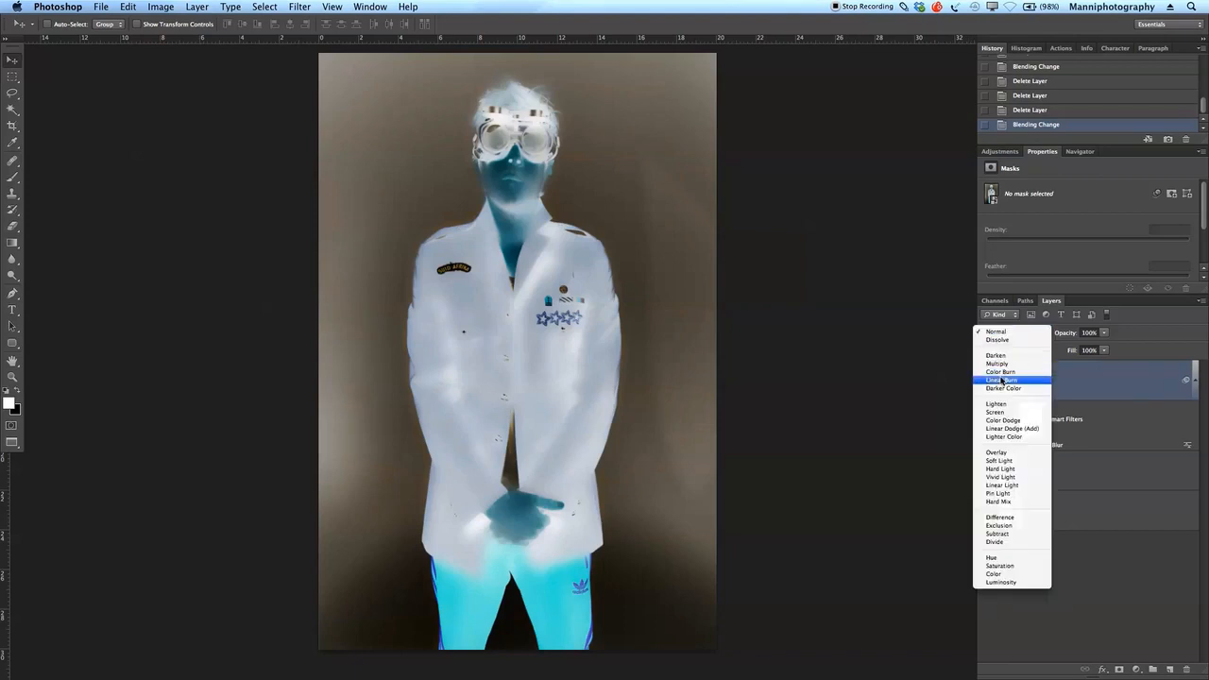
pyautogui.press('Escape')
pyautogui.hotkey('shift', 'alt', 'v')
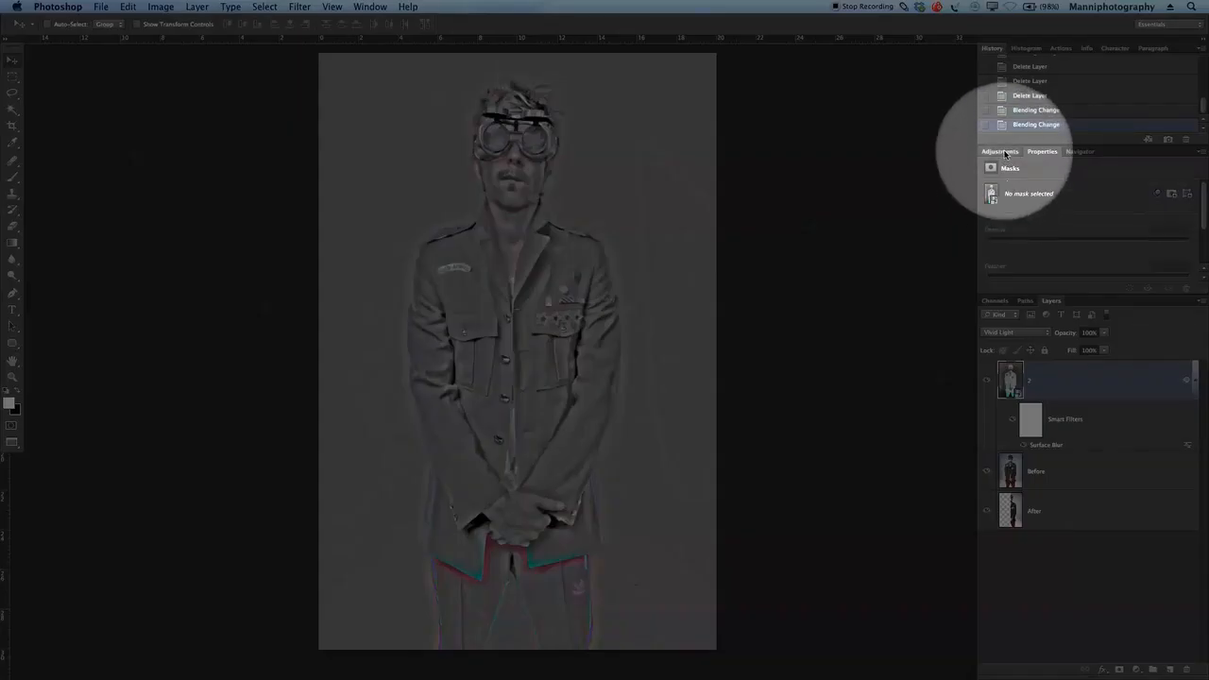
# Add a Hue/Saturation adjustment layer above layer 2 and set its saturation to -100.
pyautogui.click(1015, 151)
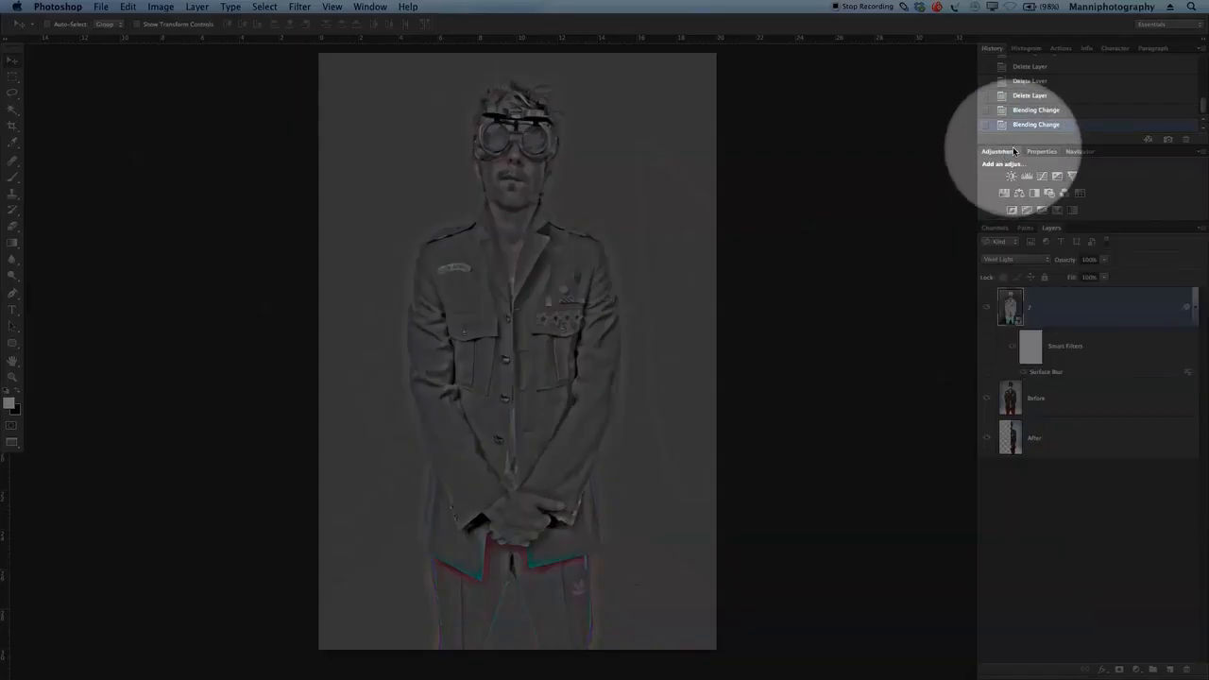
pyautogui.click(1019, 192)
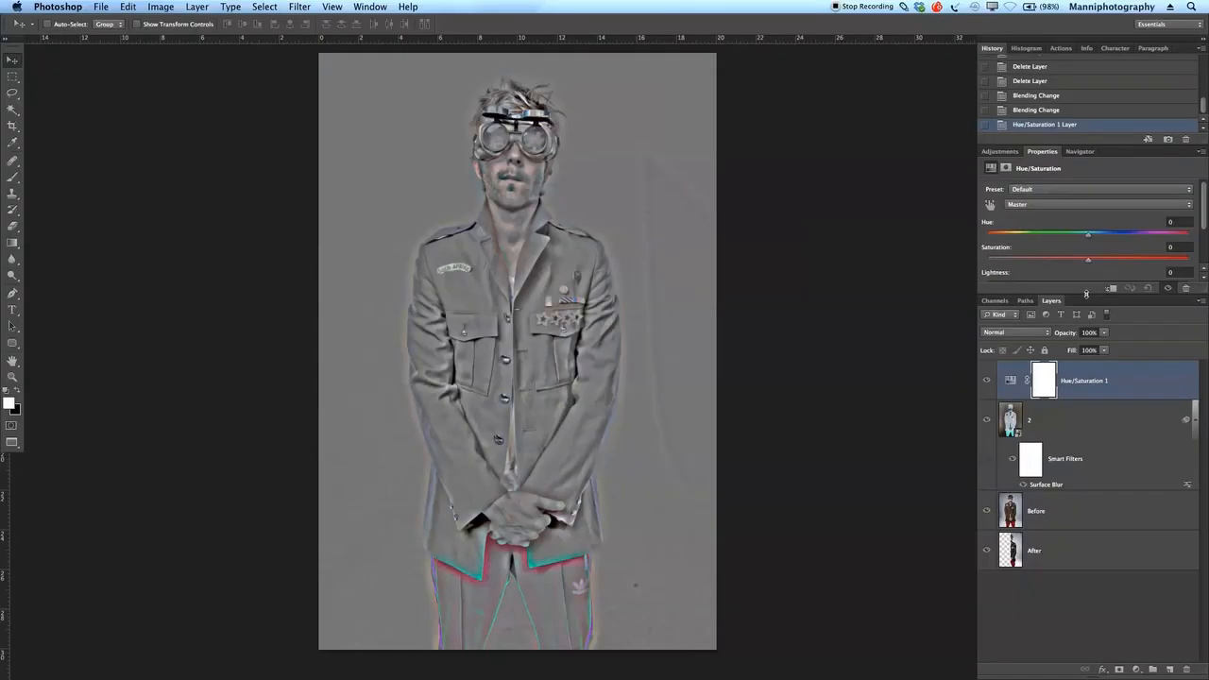
pyautogui.moveTo(1086, 292); pyautogui.dragTo(1053, 335)
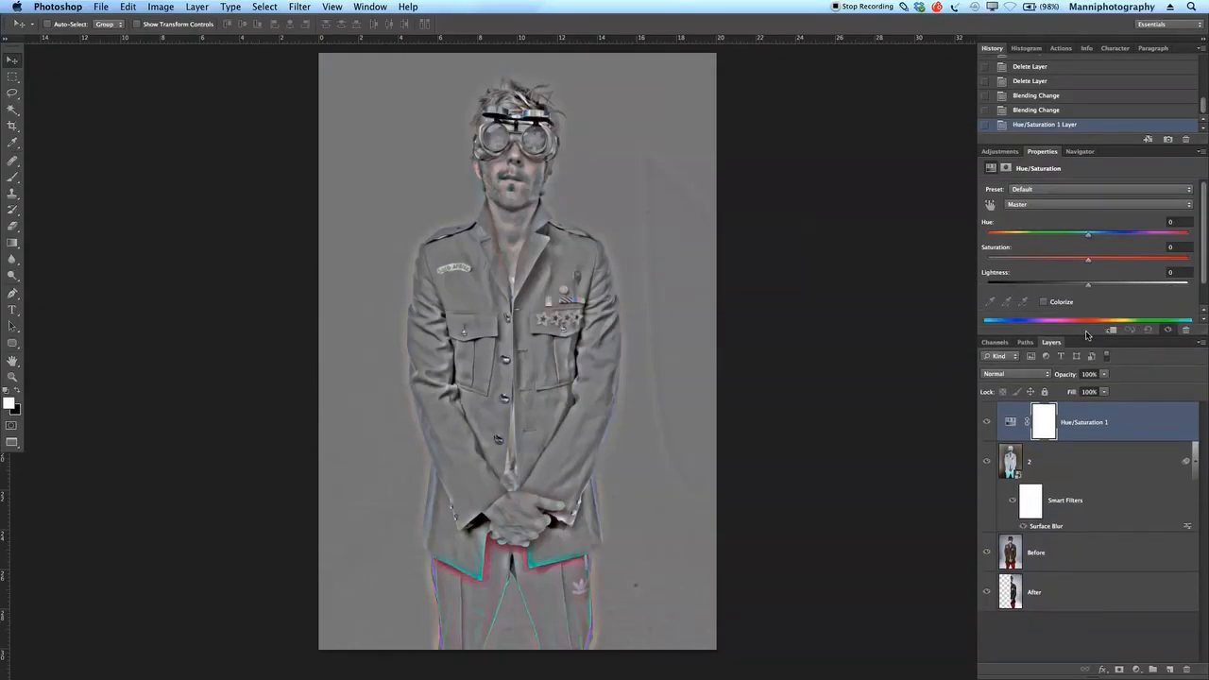
pyautogui.moveTo(1087, 262); pyautogui.dragTo(975, 268)
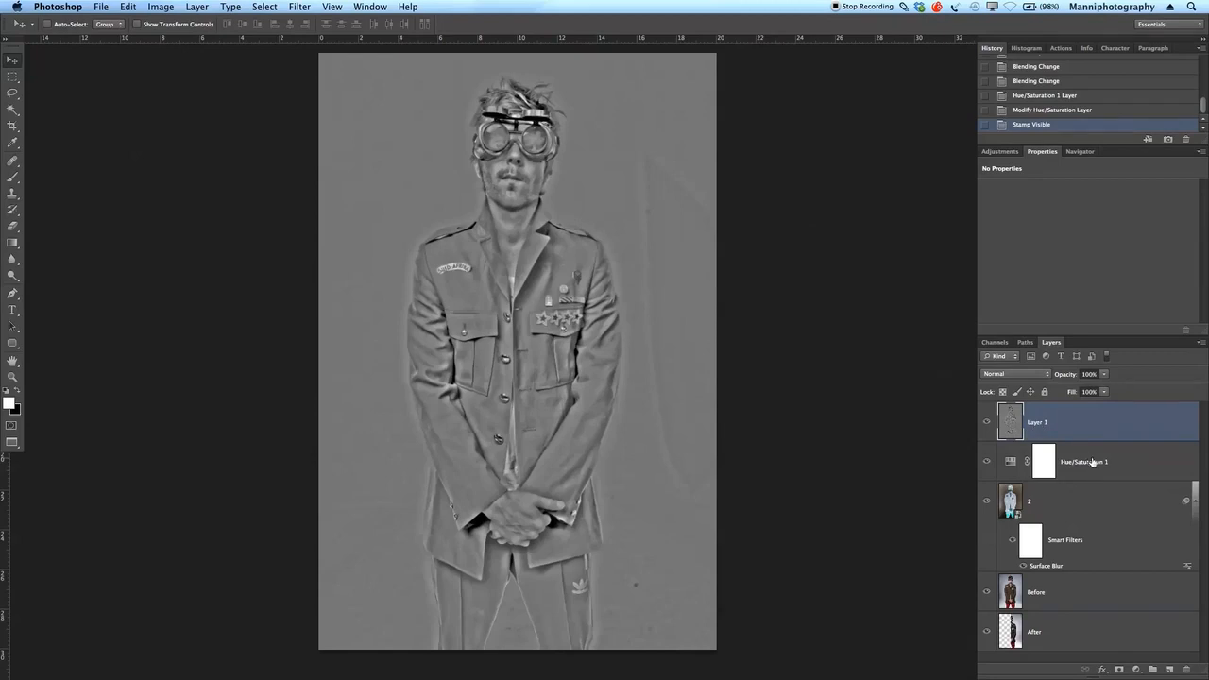
# Delete the Hue/Saturation adjustment layer beneath the stamped Layer 1.
pyautogui.click(1091, 463)
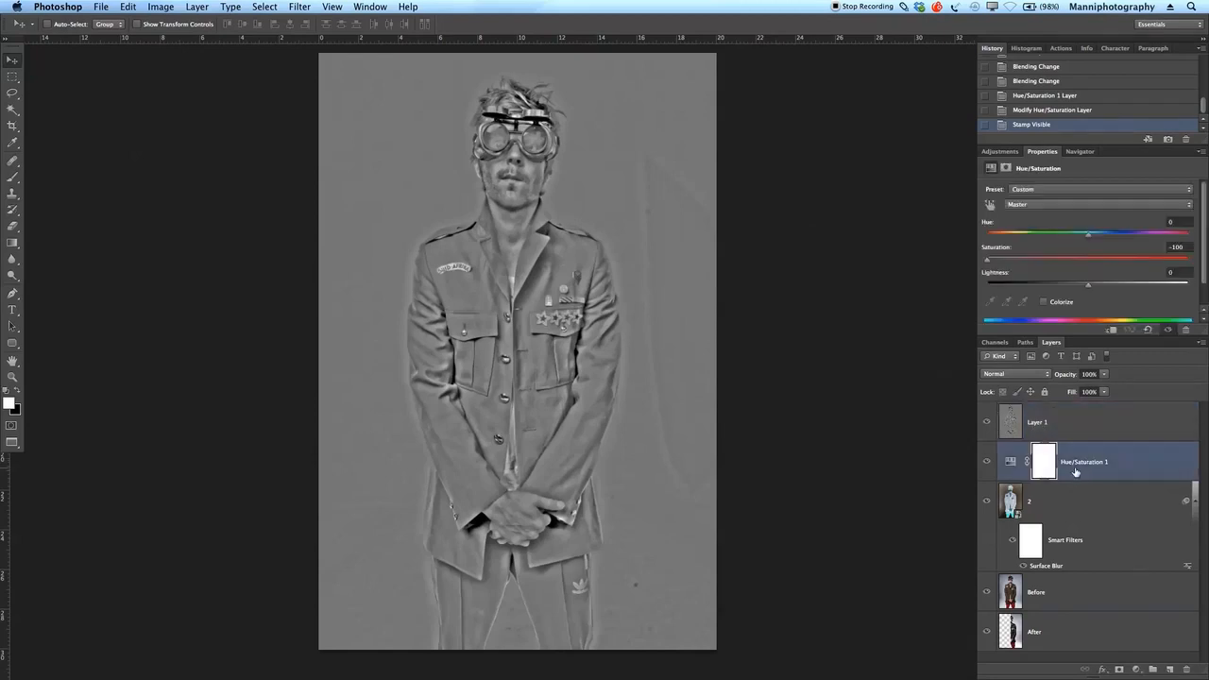
pyautogui.press('Delete')
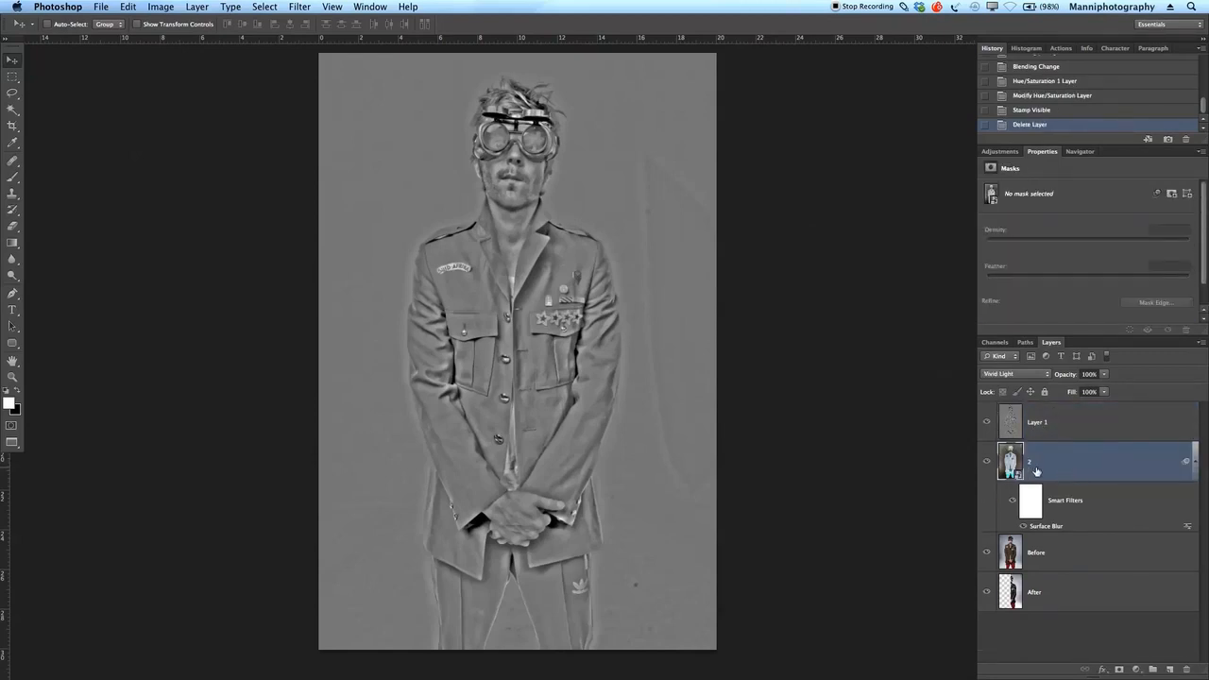
# Delete layer 2 with its Surface Blur and set the stamped Layer 1's blending mode to Overlay.
pyautogui.press('Delete')
pyautogui.click(1057, 431)
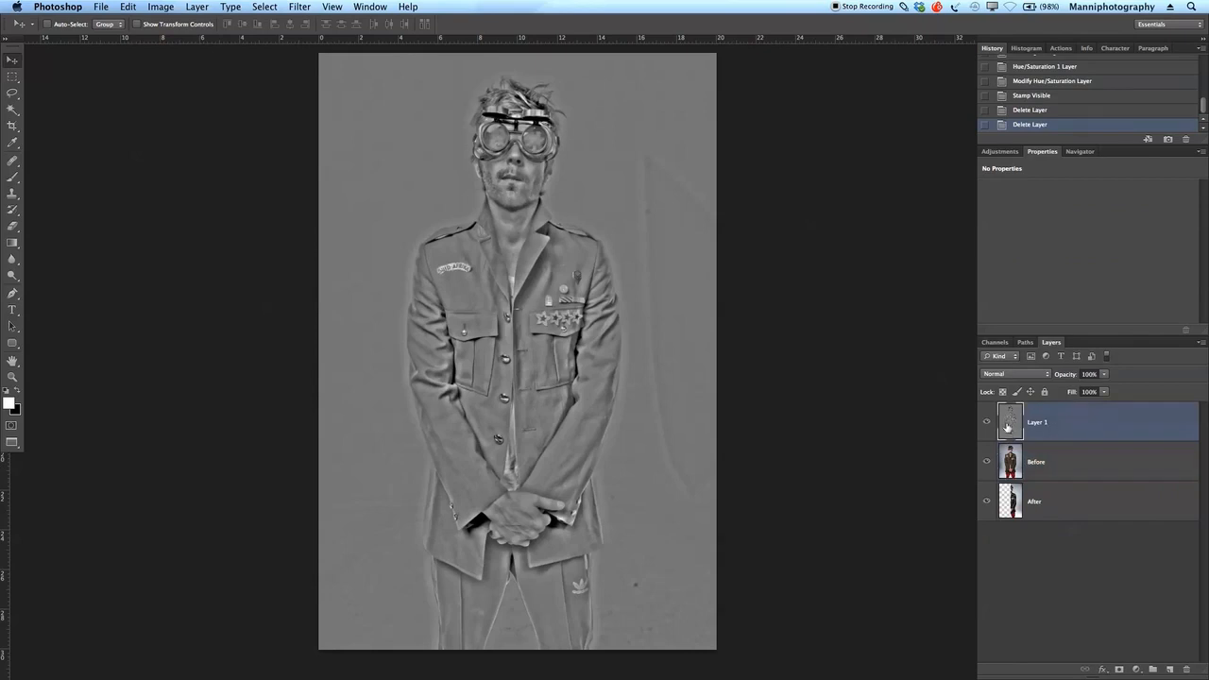
pyautogui.click(987, 423)
pyautogui.click(987, 423)
pyautogui.click(1030, 375)
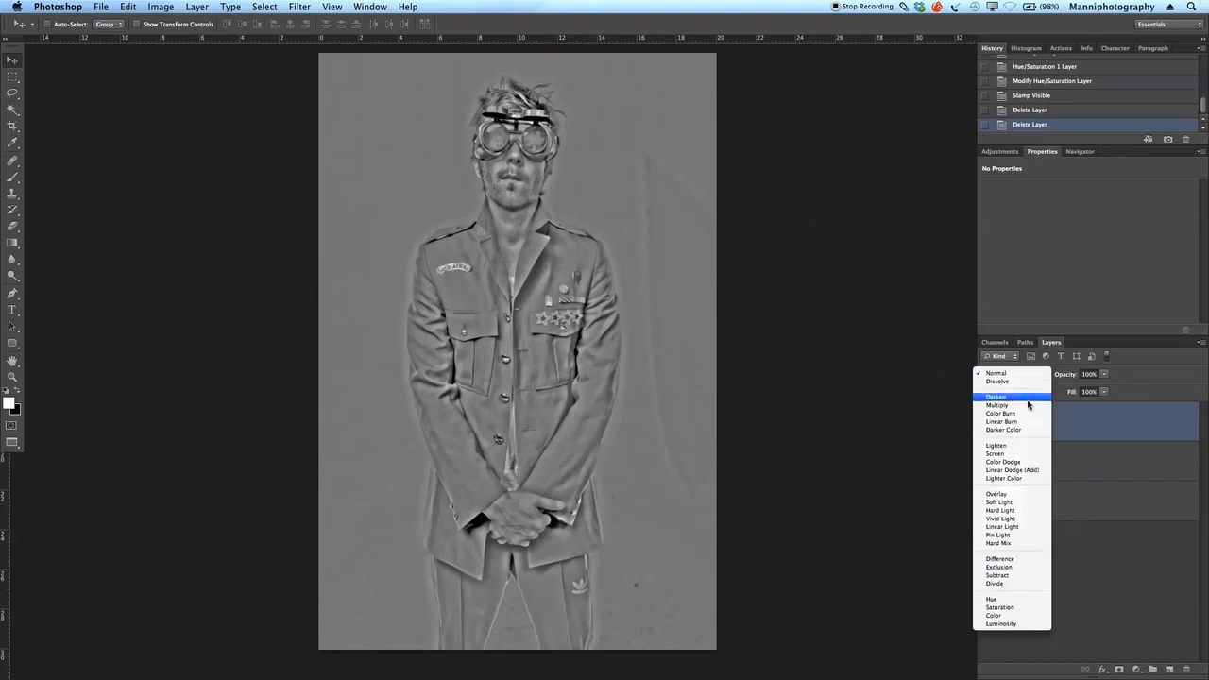
pyautogui.click(1024, 495)
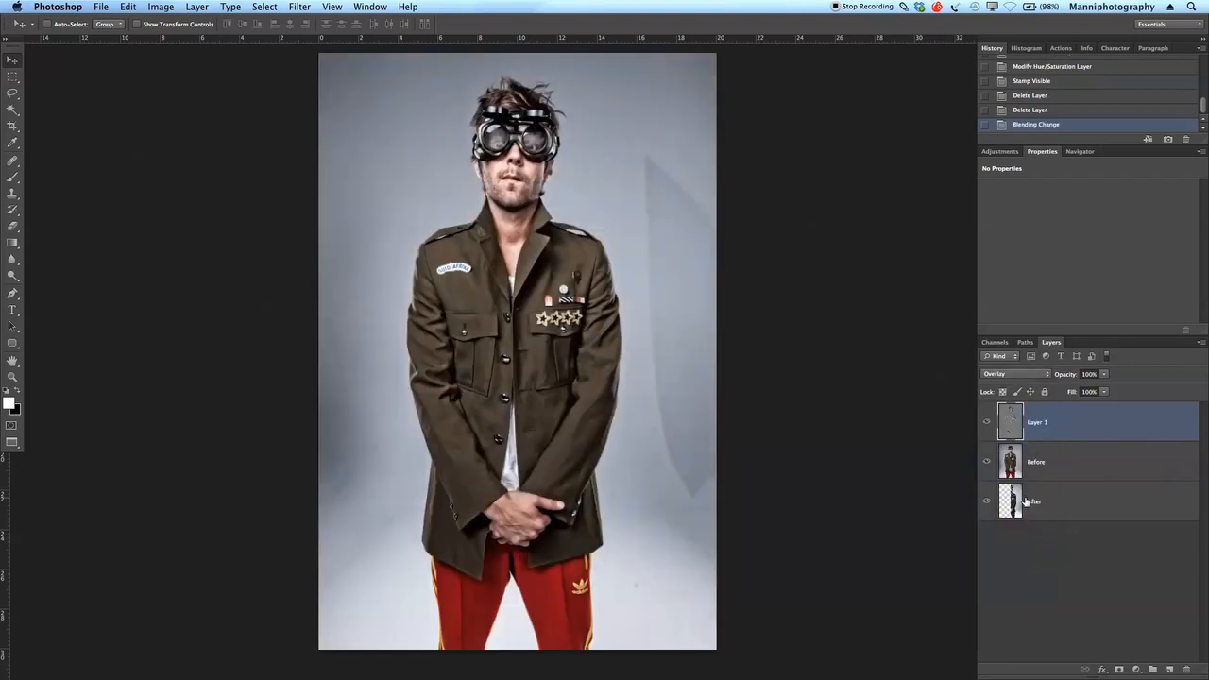
# Compare the whole portrait and a close-up of the face with Layer 1 hidden and shown.
pyautogui.click(986, 424)
pyautogui.click(986, 424)
pyautogui.click(986, 424)
pyautogui.click(986, 424)
pyautogui.press('z')
pyautogui.moveTo(524, 227); pyautogui.dragTo(609, 408)
pyautogui.moveTo(585, 344); pyautogui.dragTo(612, 341)
pyautogui.moveTo(607, 283); pyautogui.dragTo(613, 394)
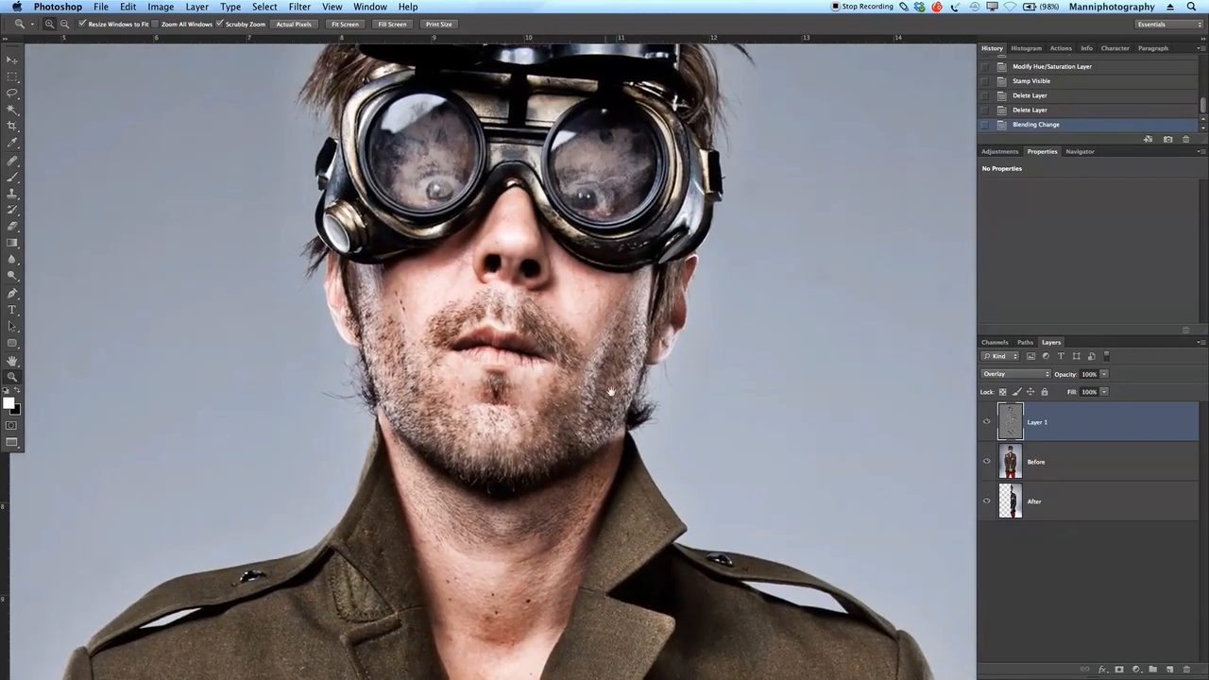
pyautogui.click(987, 423)
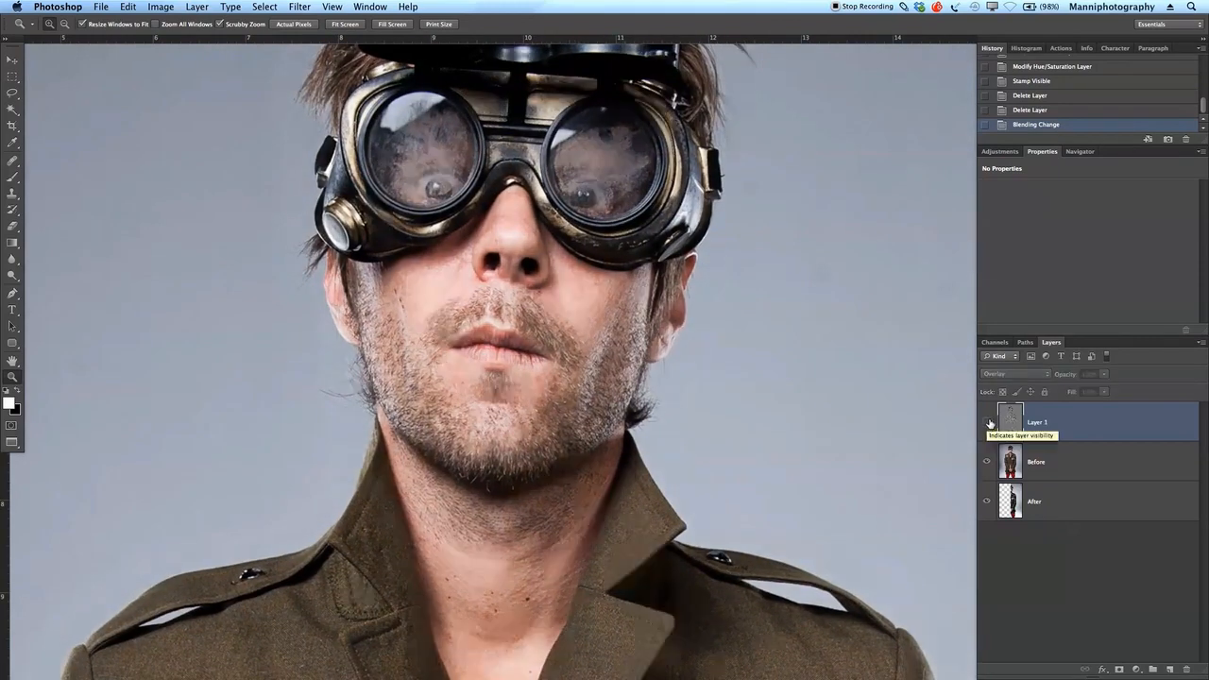
pyautogui.click(987, 421)
pyautogui.click(987, 421)
pyautogui.click(986, 419)
pyautogui.click(987, 419)
# Compare the jacket's chest pockets and the clasped hands close up with Layer 1 hidden and shown.
pyautogui.scroll(-15, 808, 515)
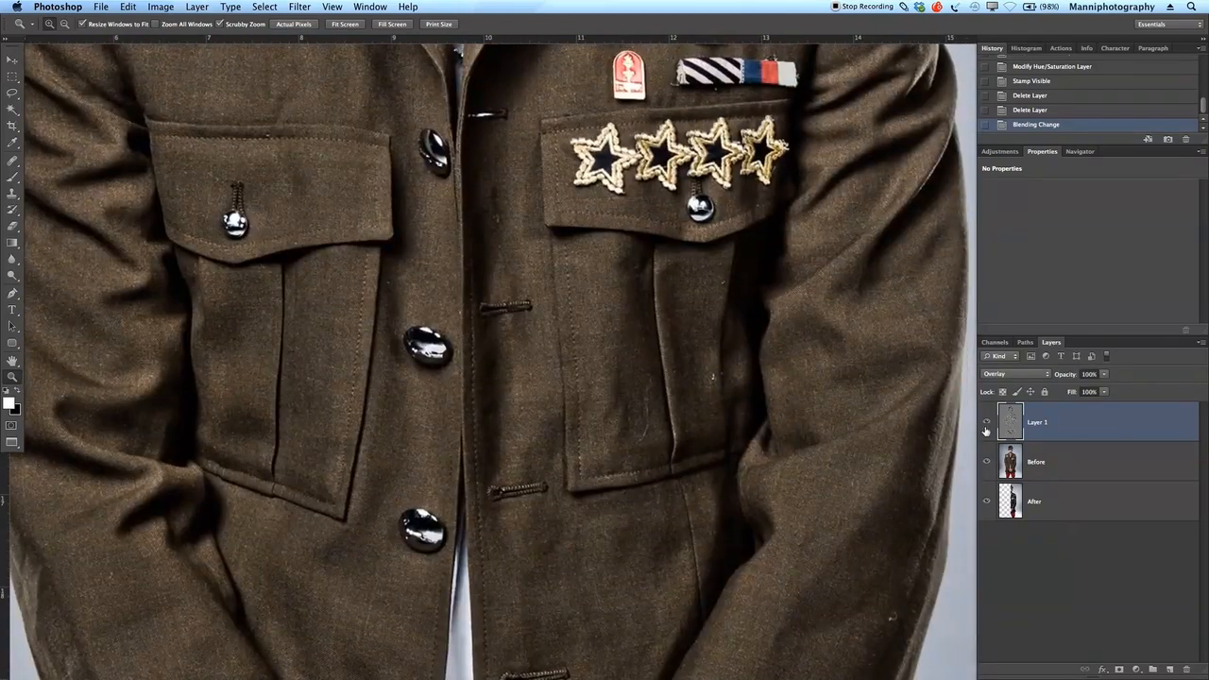
pyautogui.click(986, 425)
pyautogui.click(987, 425)
pyautogui.scroll(-10, 974, 428)
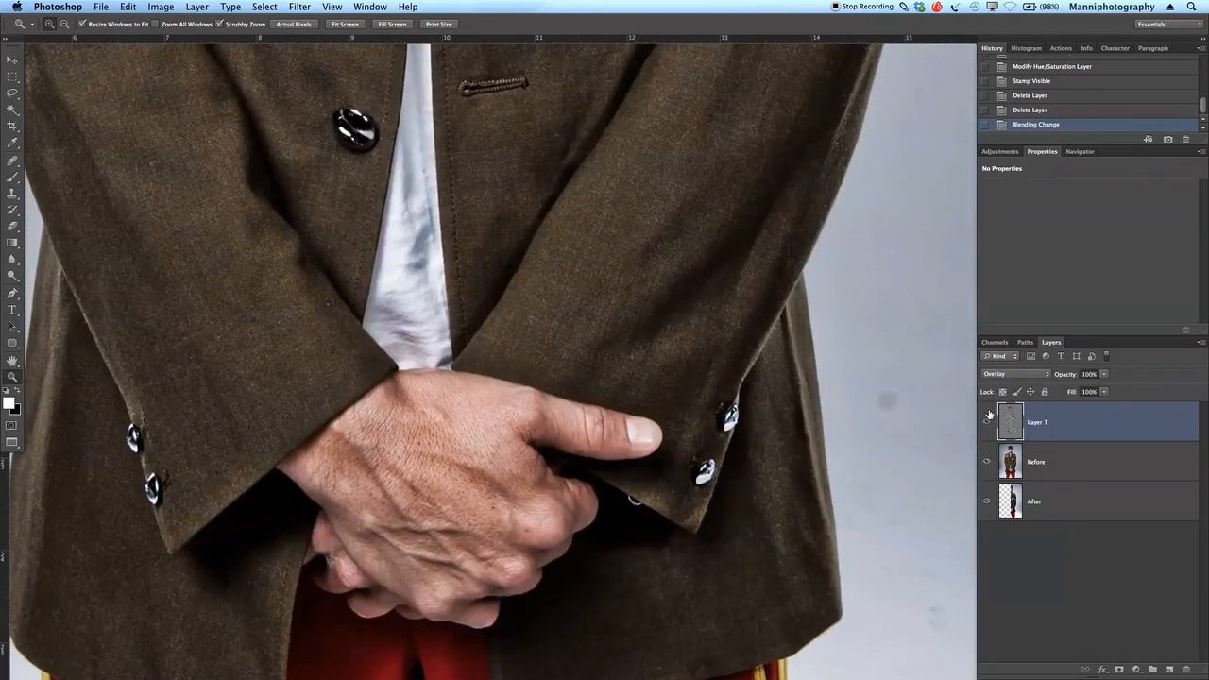
pyautogui.click(988, 419)
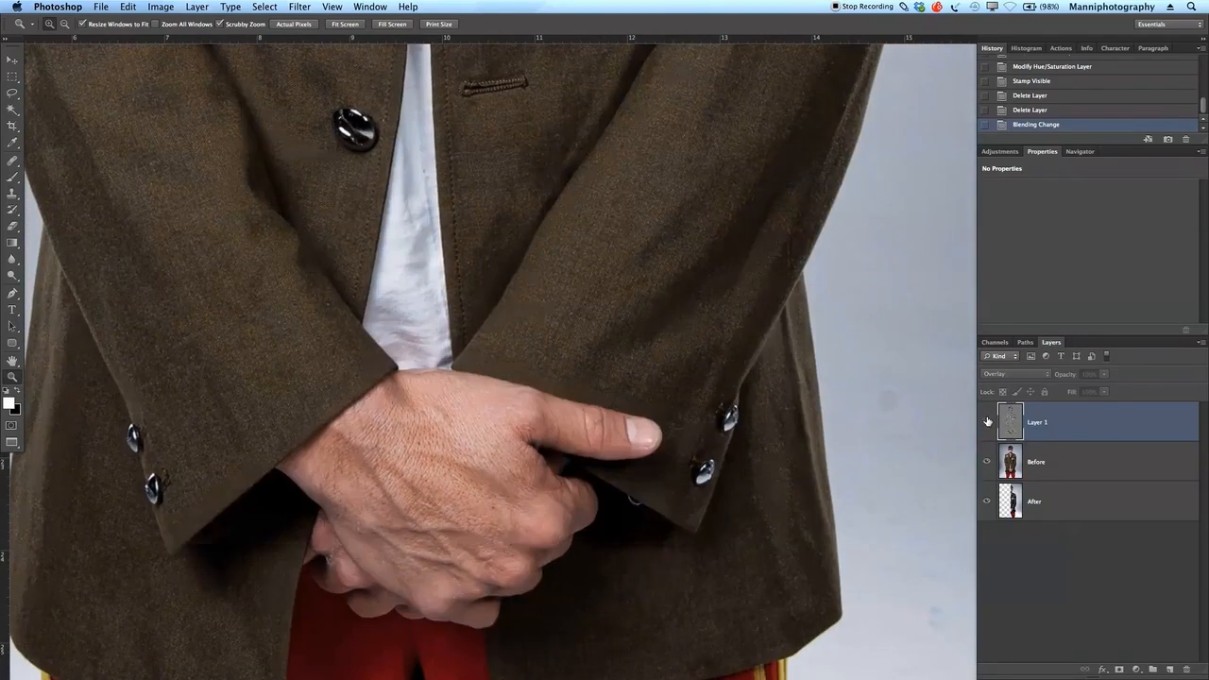
pyautogui.click(988, 420)
pyautogui.click(988, 419)
pyautogui.click(988, 419)
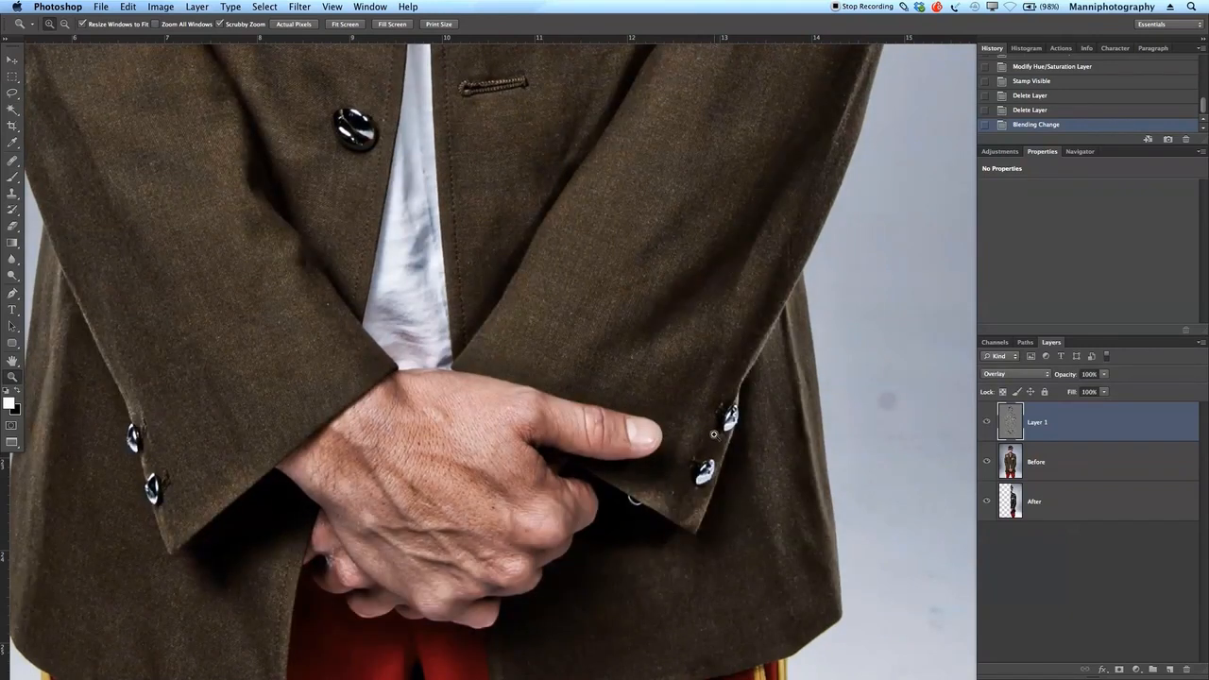
# Add a black layer mask to Layer 1 that hides the whole effect.
pyautogui.keyDown('alt'); pyautogui.click(585, 453); pyautogui.keyUp('alt')
pyautogui.keyDown('alt'); pyautogui.click(586, 453); pyautogui.keyUp('alt')
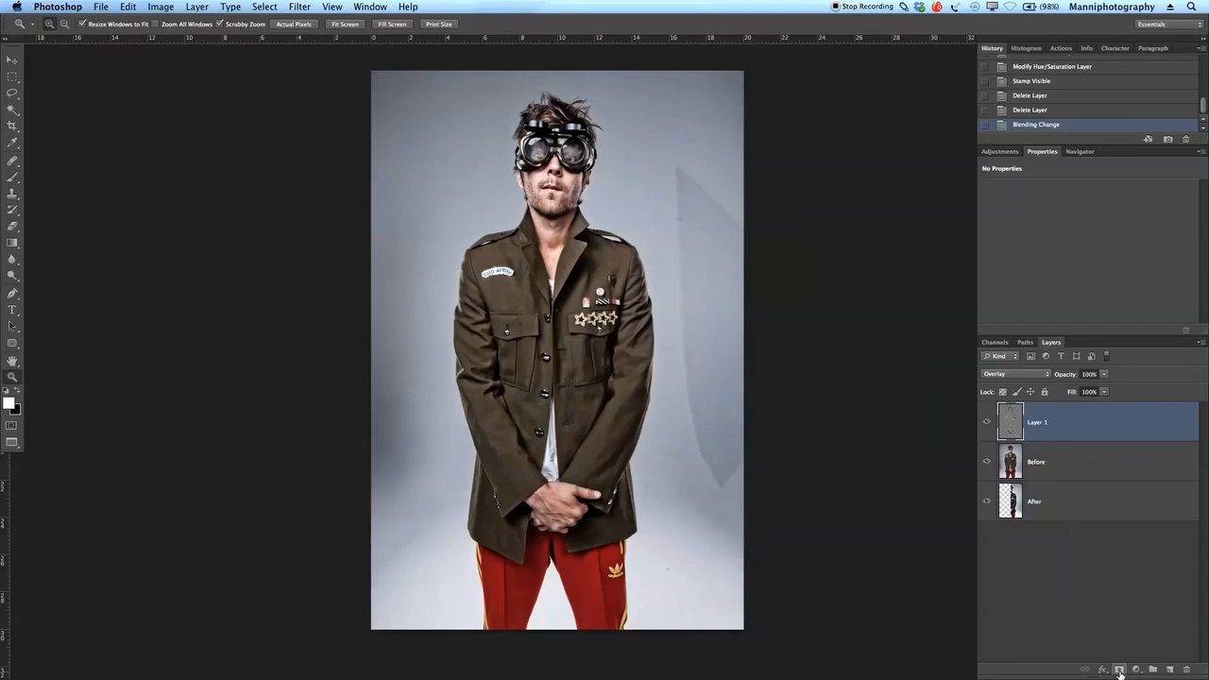
pyautogui.keyDown('alt'); pyautogui.click(1119, 671); pyautogui.keyUp('alt')
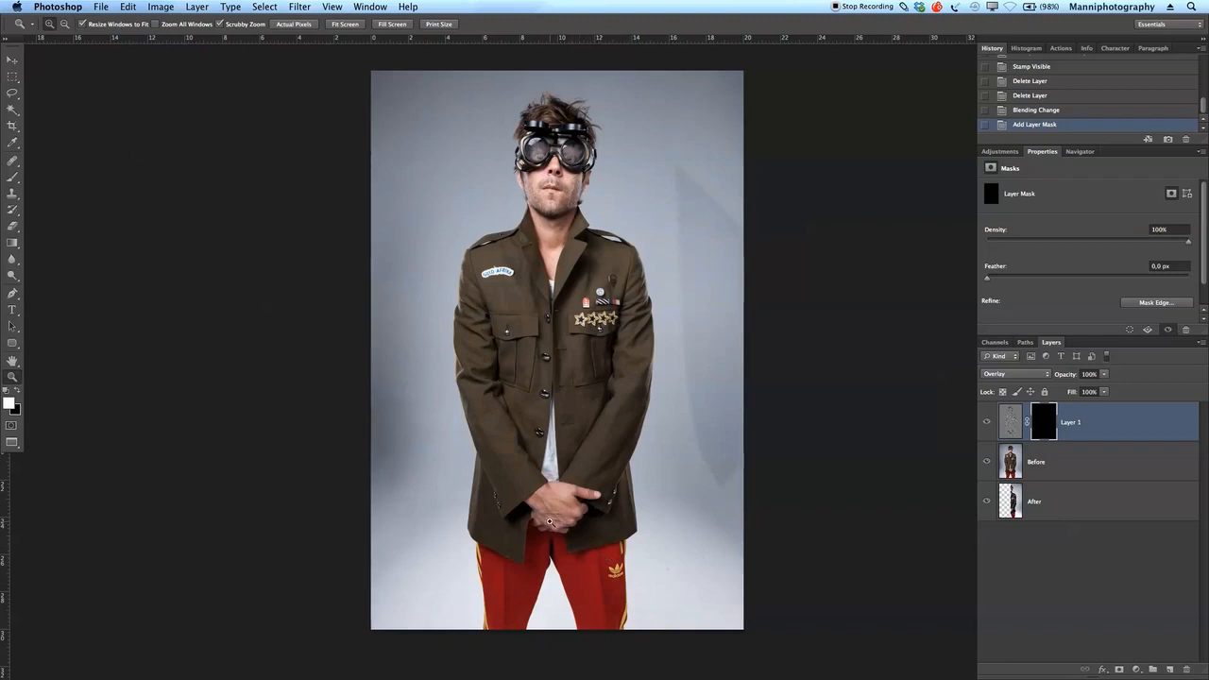
# Choose the Brush tool with white as the foreground colour and 100% opacity.
pyautogui.click(14, 178)
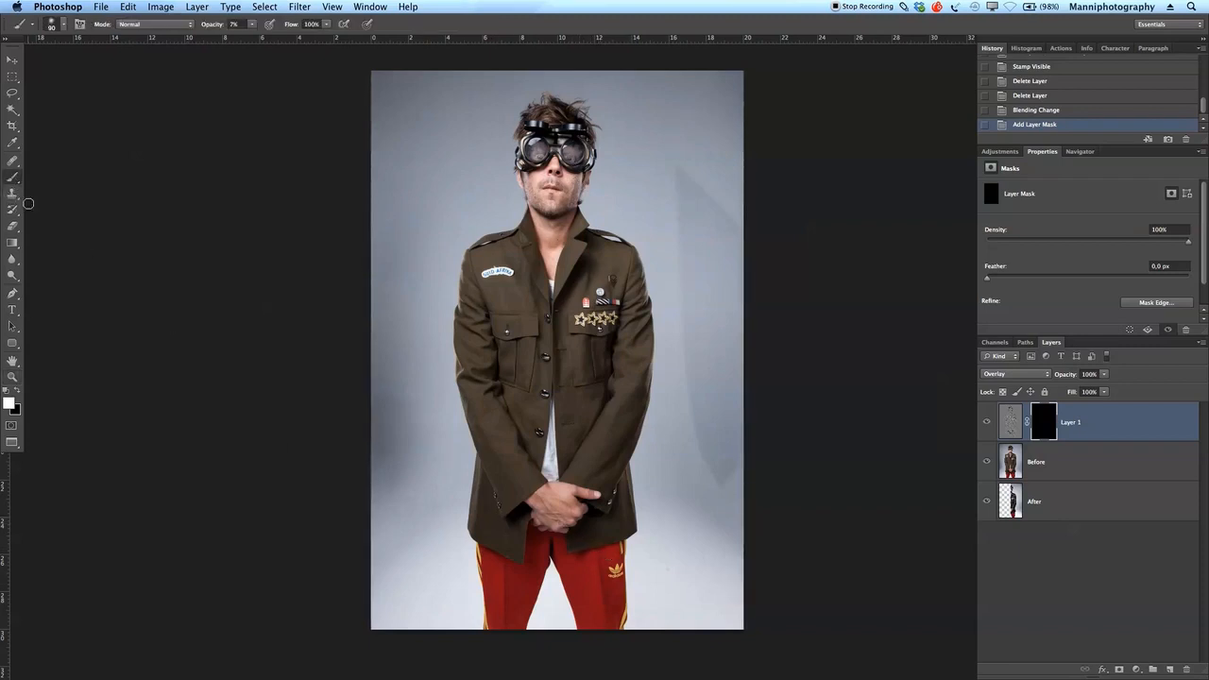
pyautogui.click(14, 397)
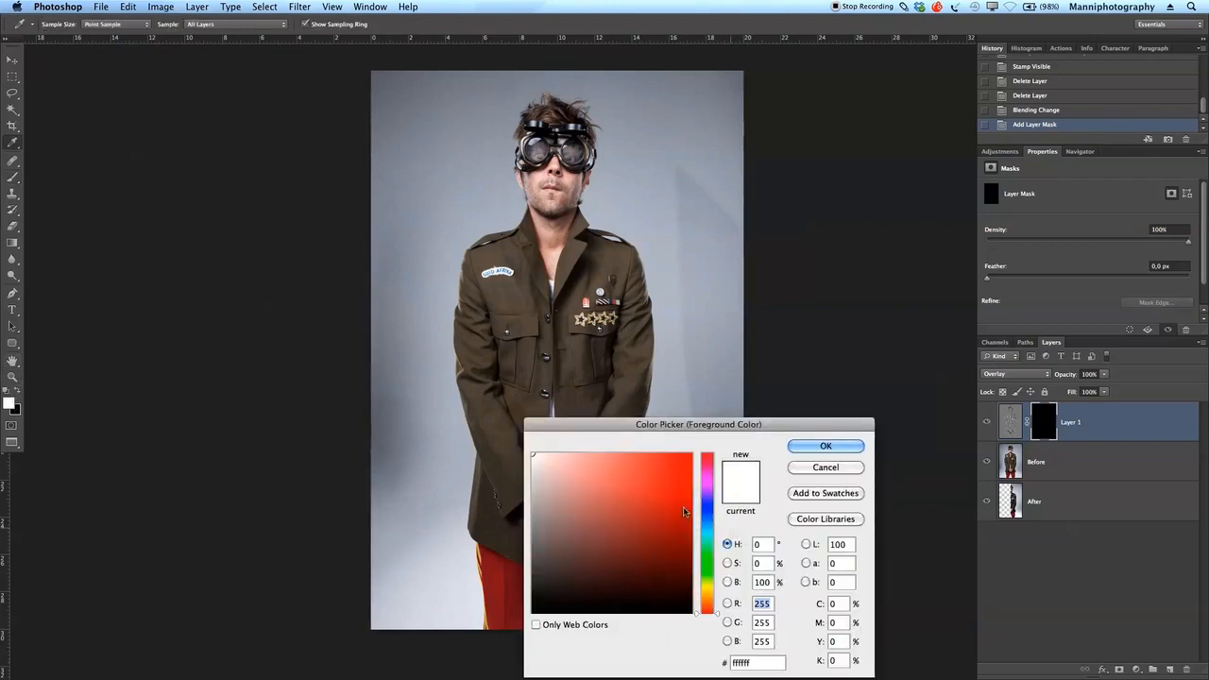
pyautogui.click(843, 445)
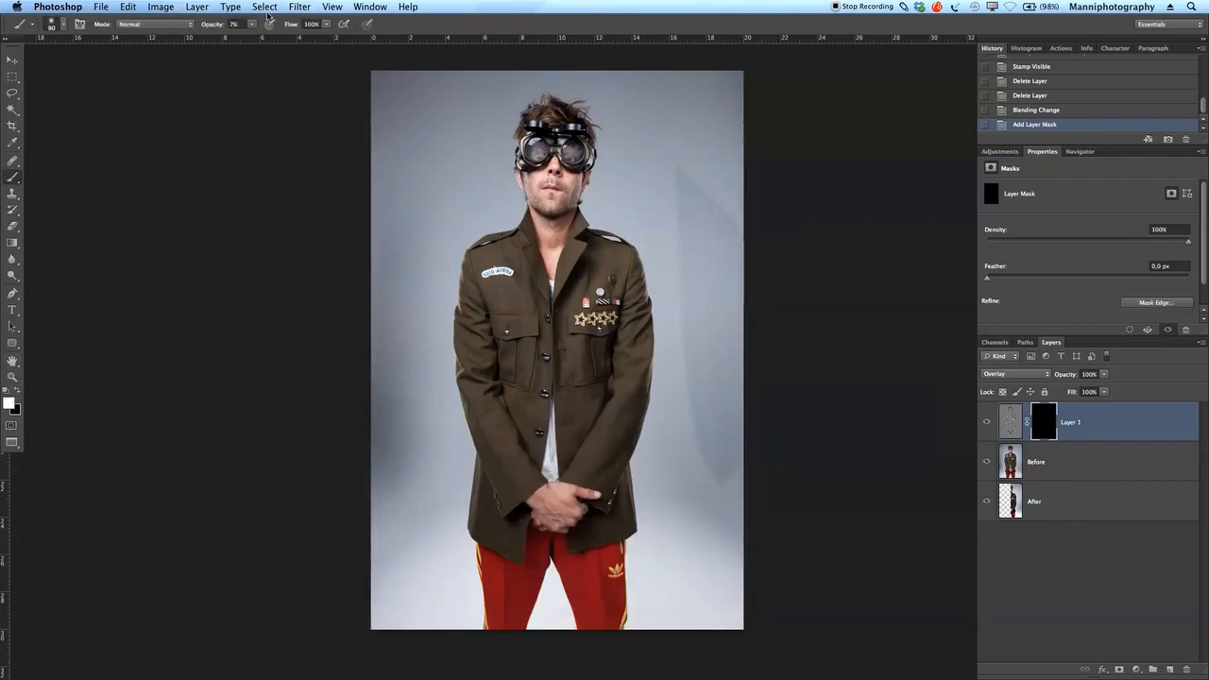
pyautogui.moveTo(214, 24); pyautogui.dragTo(334, 46)
# Paint the man's face, jacket, hands and trousers white on Layer 1's mask with brush sizes of 200 and 300.
pyautogui.moveTo(517, 358)
pyautogui.mouseDown()
pyautogui.moveTo(548, 277)
pyautogui.moveTo(538, 401)
pyautogui.moveTo(540, 386)
pyautogui.mouseUp()
pyautogui.press('[')
pyautogui.press('[')
pyautogui.press('[')
pyautogui.press('[')
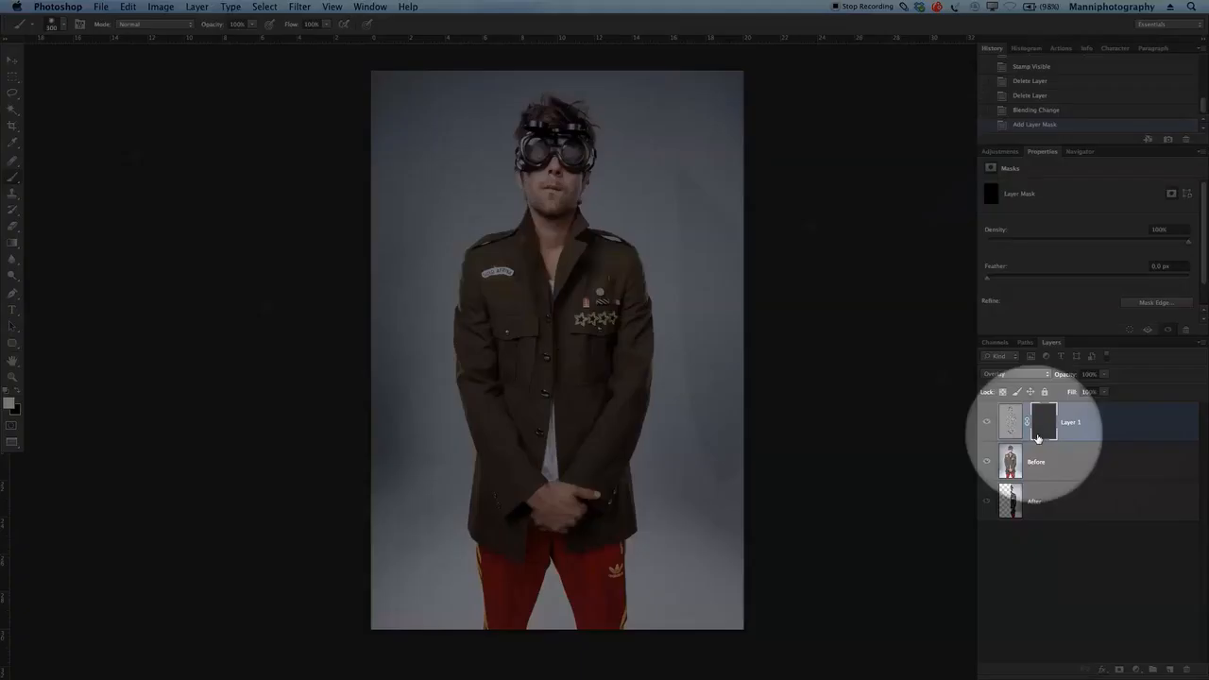
pyautogui.press('[')
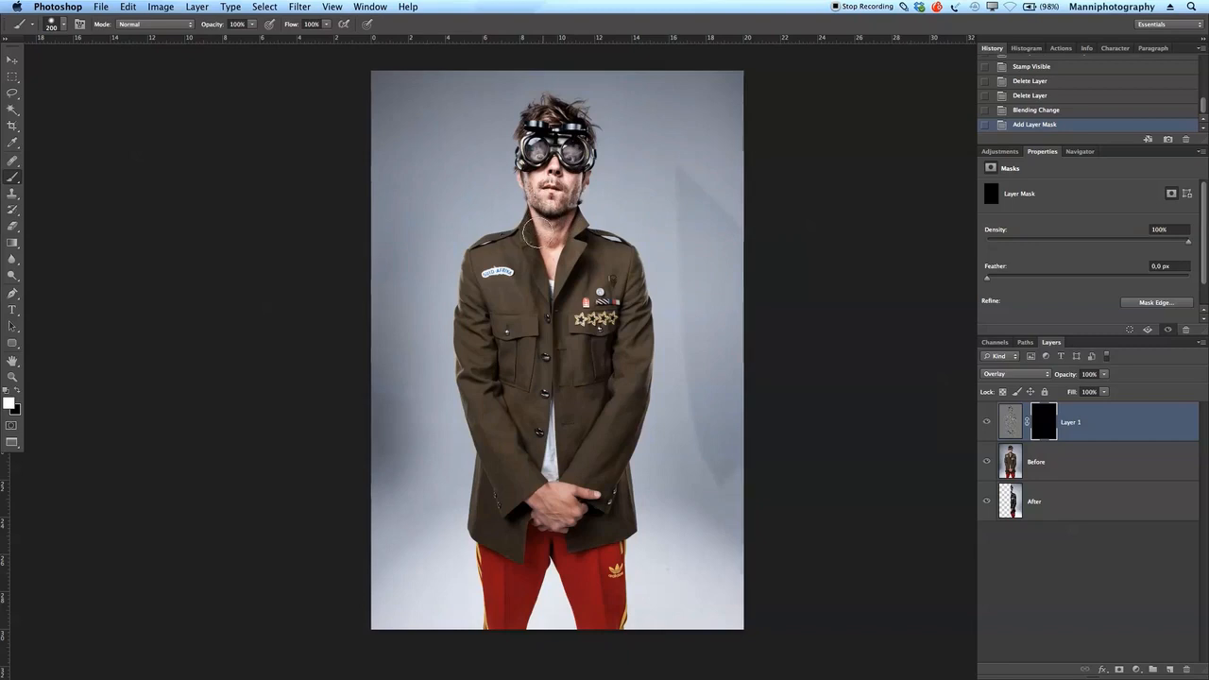
pyautogui.moveTo(481, 287)
pyautogui.mouseDown()
pyautogui.moveTo(506, 275)
pyautogui.moveTo(572, 284)
pyautogui.moveTo(599, 252)
pyautogui.moveTo(616, 314)
pyautogui.moveTo(562, 430)
pyautogui.moveTo(528, 435)
pyautogui.mouseUp()
pyautogui.press(']')
pyautogui.moveTo(503, 348)
pyautogui.mouseDown()
pyautogui.moveTo(486, 320)
pyautogui.moveTo(486, 393)
pyautogui.moveTo(503, 517)
pyautogui.mouseUp()
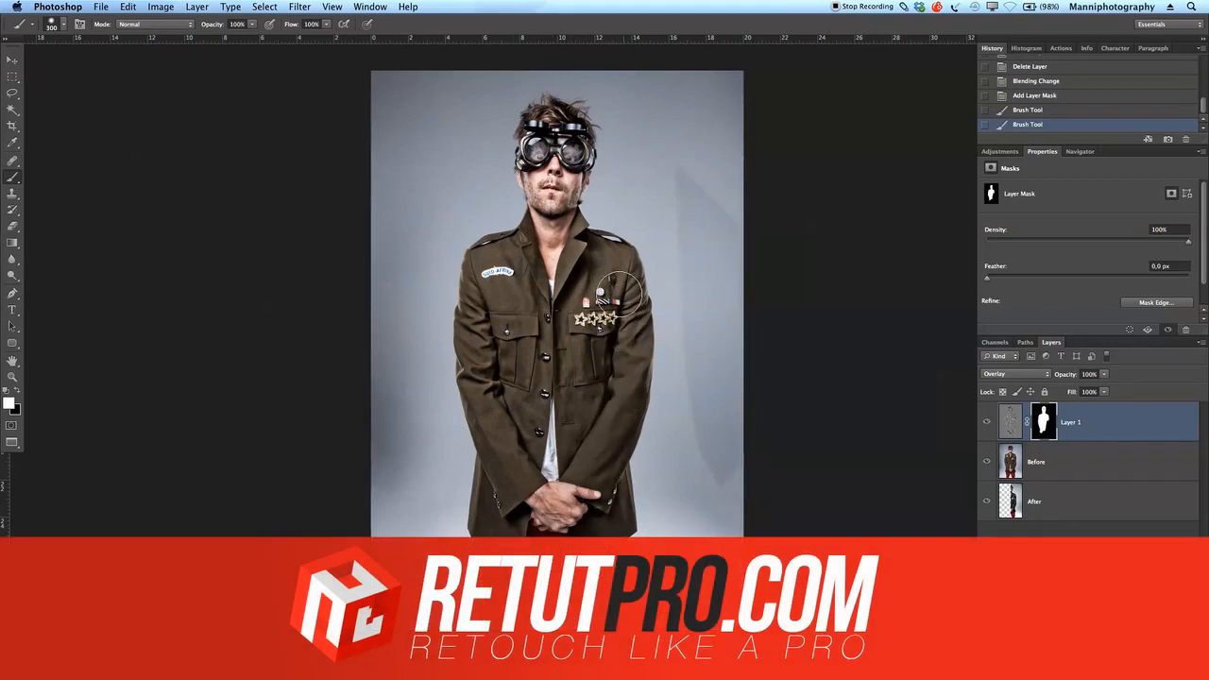
pyautogui.moveTo(498, 351); pyautogui.dragTo(498, 463)
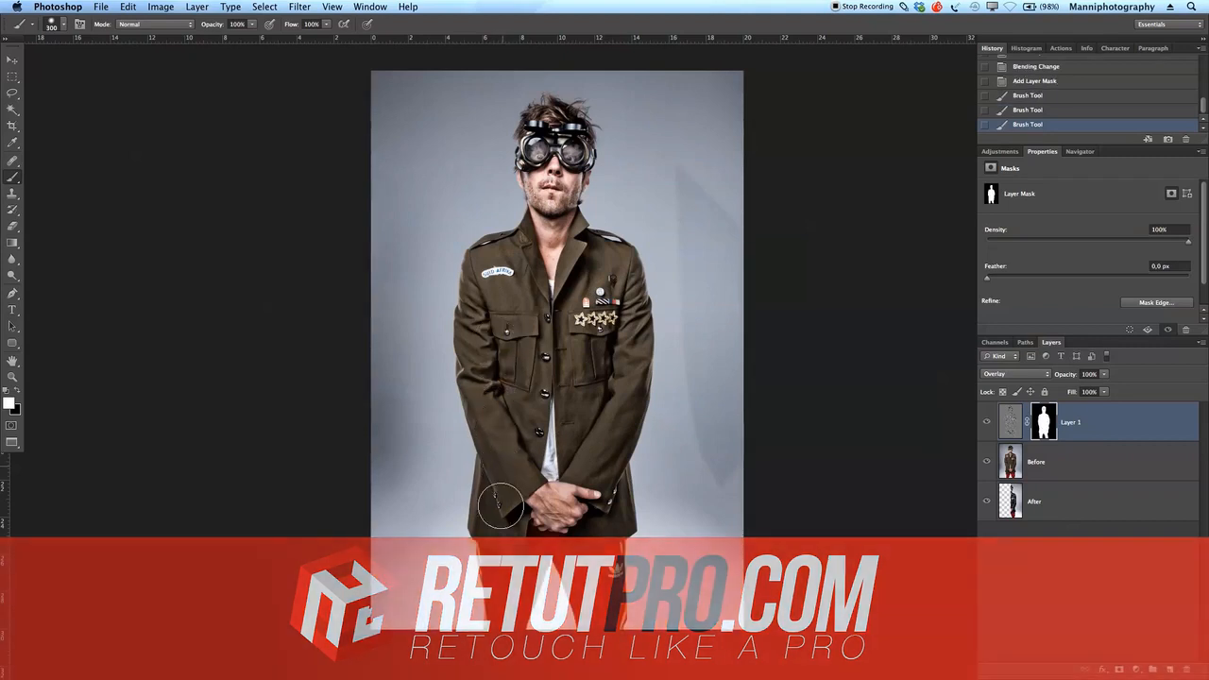
pyautogui.moveTo(504, 335)
pyautogui.mouseDown()
pyautogui.moveTo(538, 260)
pyautogui.moveTo(563, 275)
pyautogui.mouseUp()
# Hide the Before and After layers and extend Layer 1's mask along the trousers, jacket edges, shoulders and head with a white 175 px brush.
pyautogui.press('[')
pyautogui.press('[')
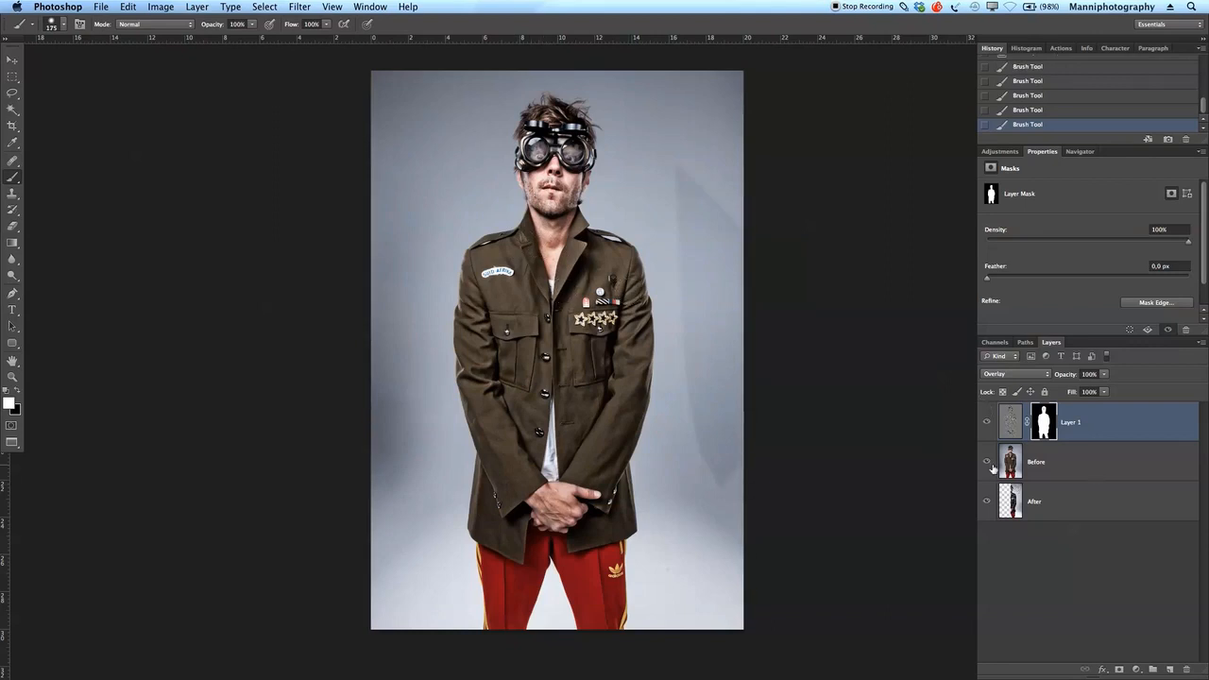
pyautogui.moveTo(987, 462); pyautogui.dragTo(989, 510)
pyautogui.moveTo(560, 540); pyautogui.dragTo(525, 628)
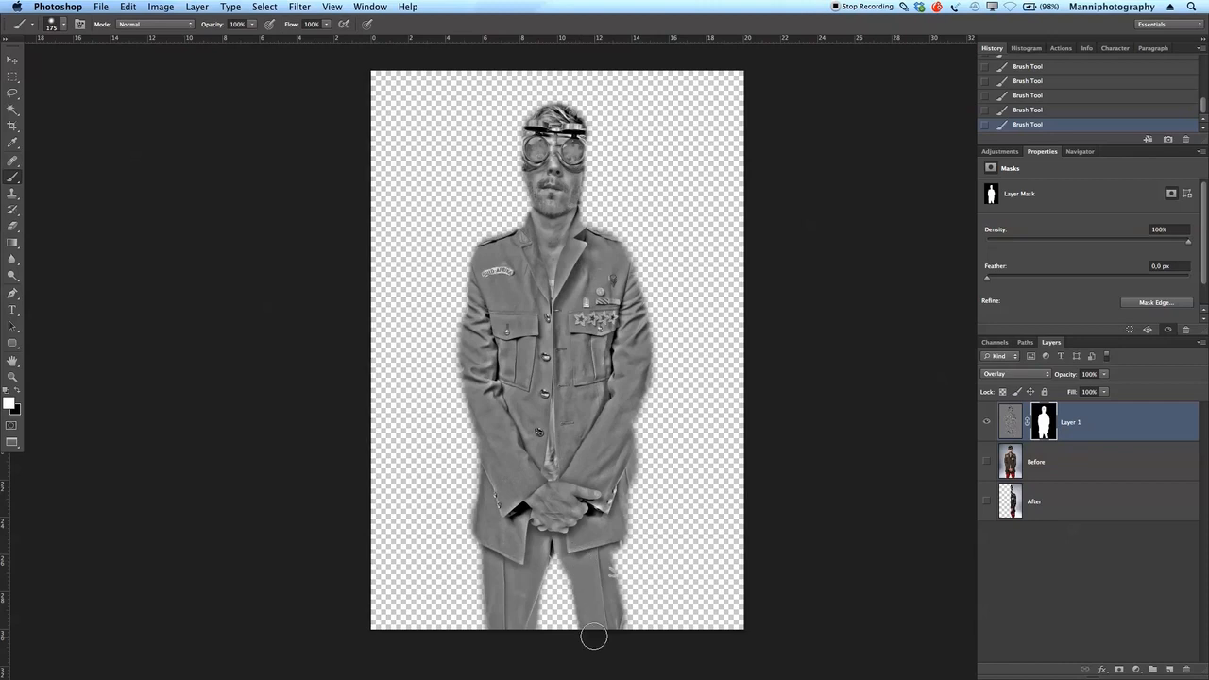
pyautogui.moveTo(614, 488)
pyautogui.mouseDown()
pyautogui.moveTo(634, 539)
pyautogui.moveTo(640, 397)
pyautogui.moveTo(616, 448)
pyautogui.mouseUp()
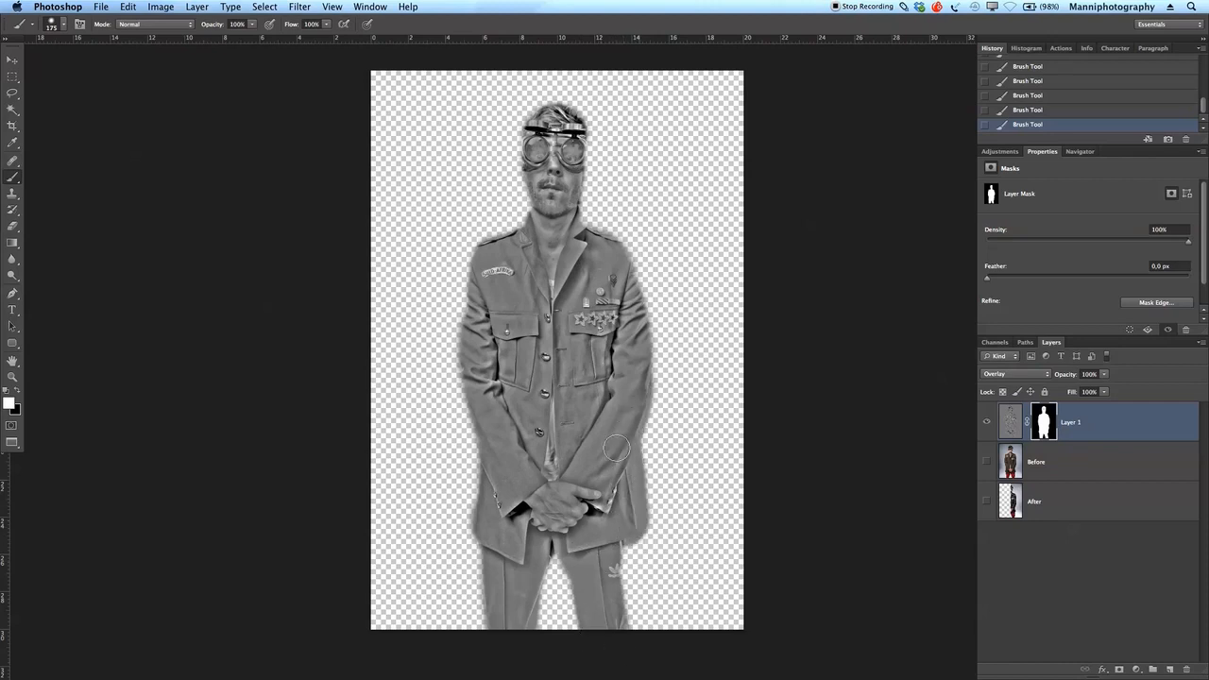
pyautogui.moveTo(625, 253); pyautogui.dragTo(650, 387)
pyautogui.moveTo(514, 236)
pyautogui.mouseDown()
pyautogui.moveTo(474, 274)
pyautogui.moveTo(469, 332)
pyautogui.moveTo(490, 241)
pyautogui.mouseUp()
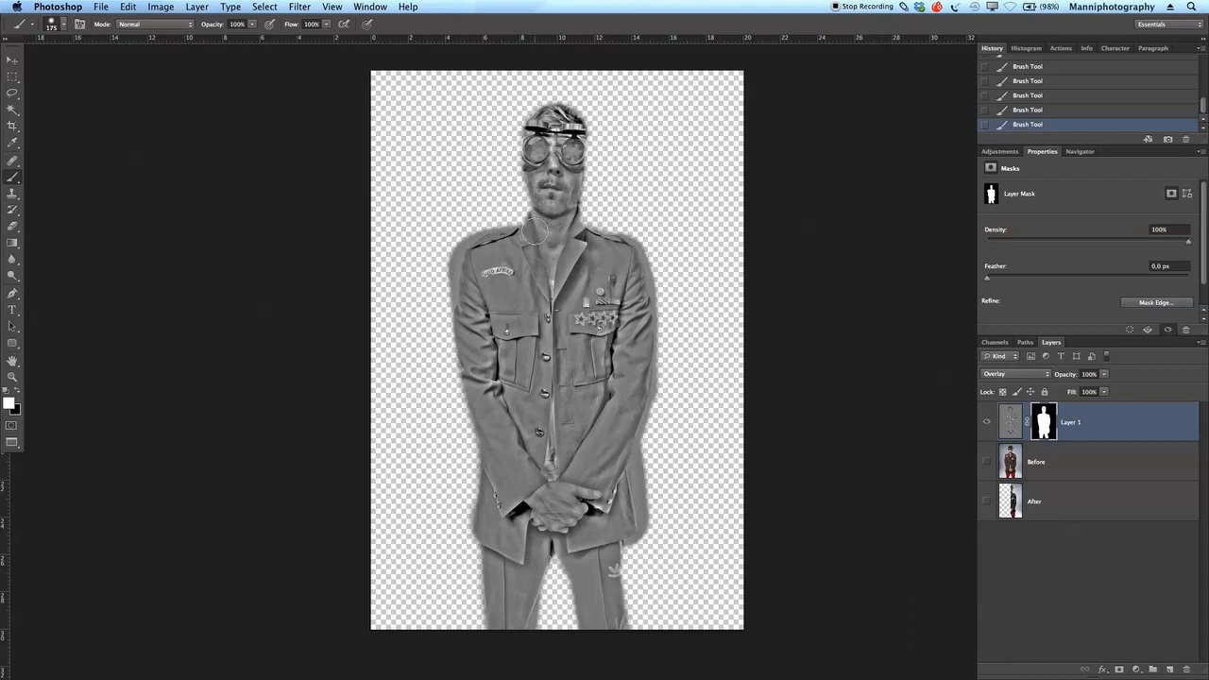
pyautogui.moveTo(533, 156)
pyautogui.mouseDown()
pyautogui.moveTo(535, 118)
pyautogui.moveTo(562, 112)
pyautogui.moveTo(572, 180)
pyautogui.moveTo(576, 157)
pyautogui.mouseUp()
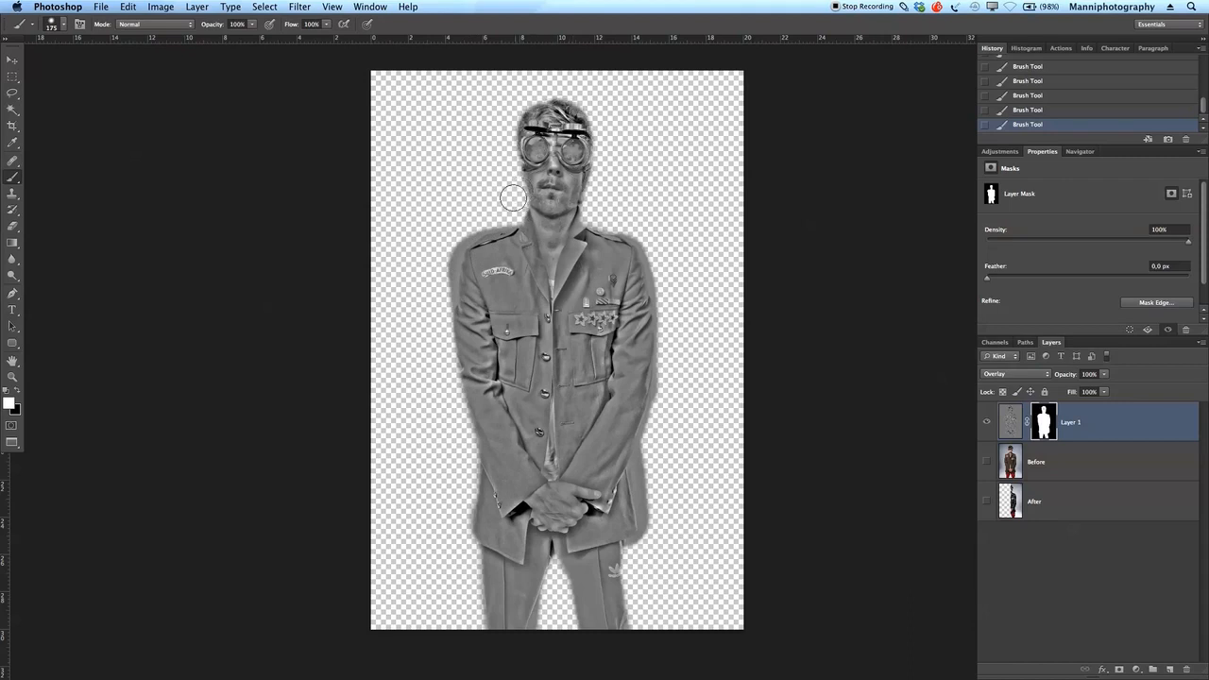
# Trim the mask's spill around the shoulders with black and show the Before and After layers again.
pyautogui.press('x')
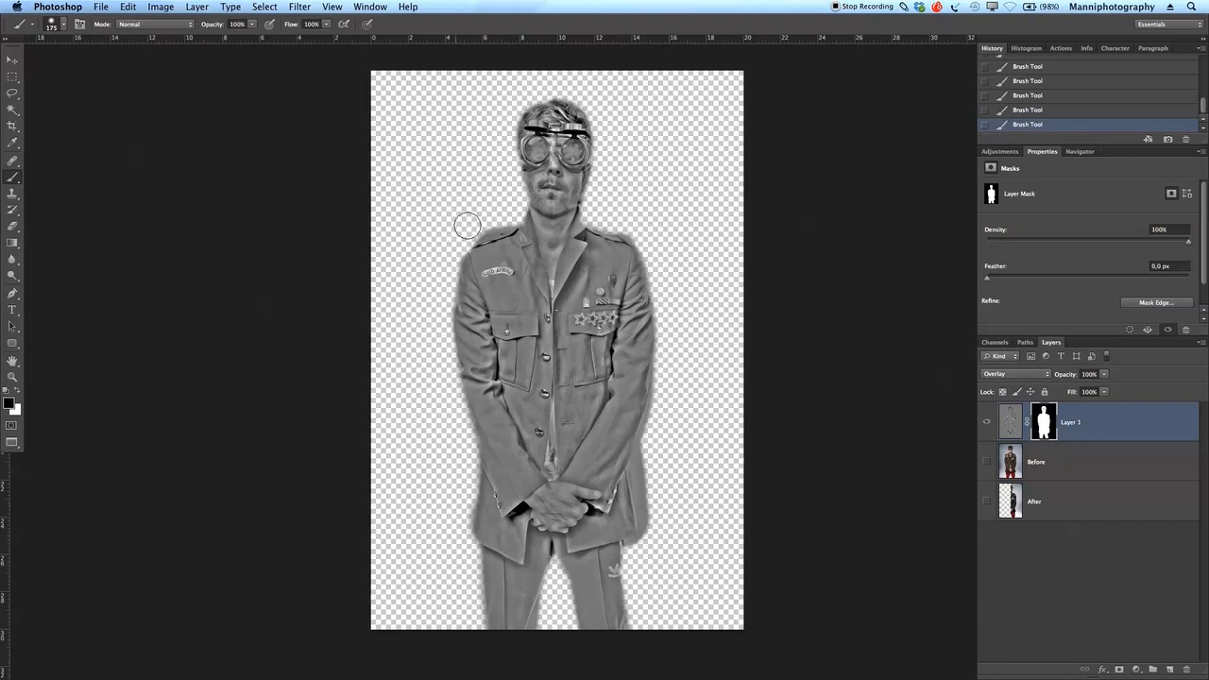
pyautogui.moveTo(988, 462); pyautogui.dragTo(989, 525)
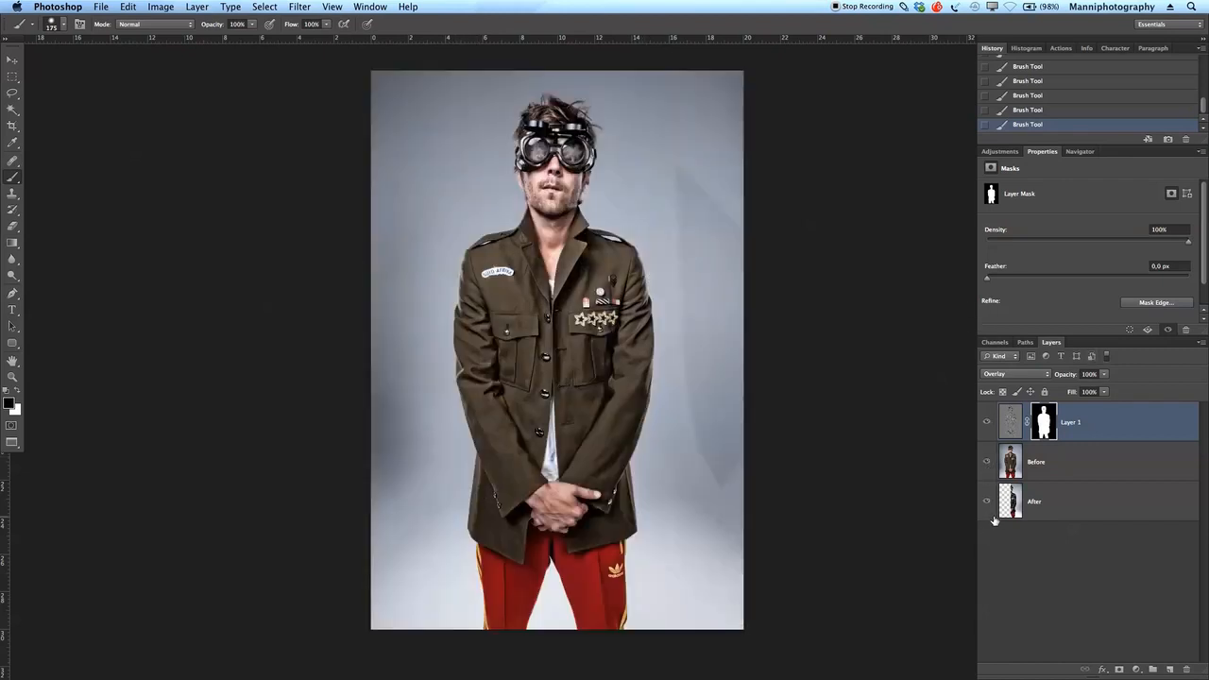
# Compare the head and upper jacket close up with the masked Layer 1 hidden and shown.
pyautogui.press('z')
pyautogui.moveTo(557, 266); pyautogui.dragTo(571, 256)
pyautogui.scroll(4, 571, 256)
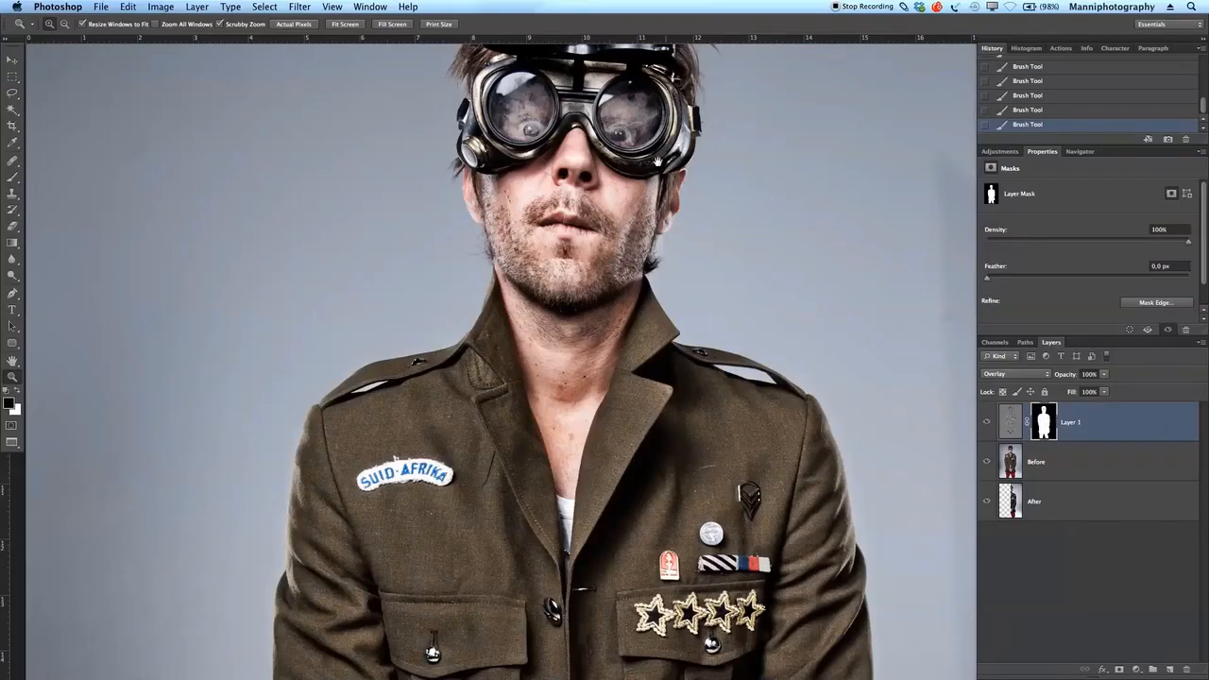
pyautogui.scroll(4, 659, 162)
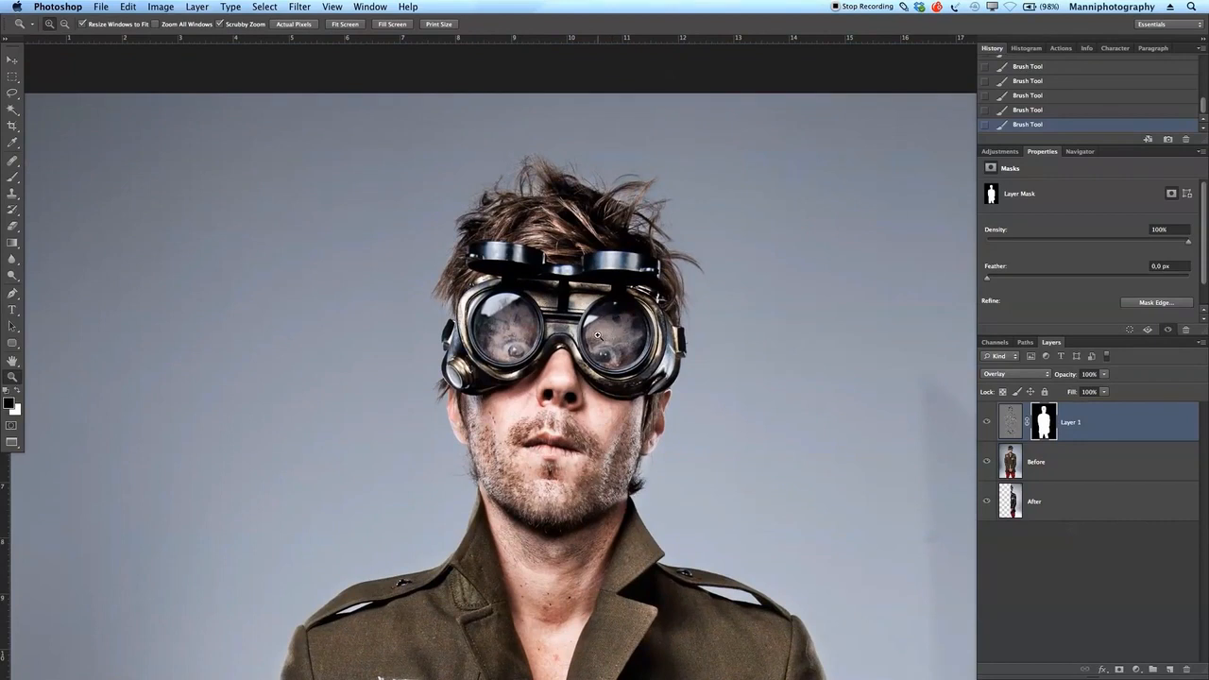
pyautogui.press('b')
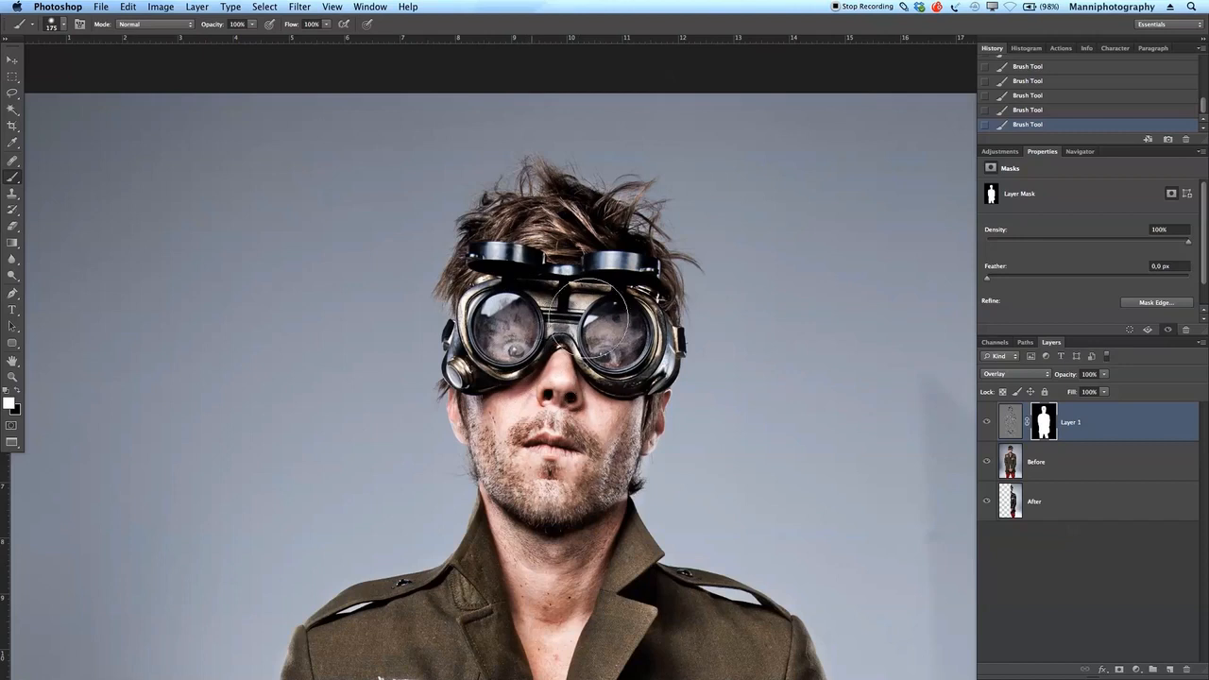
pyautogui.scroll(-3, 661, 451)
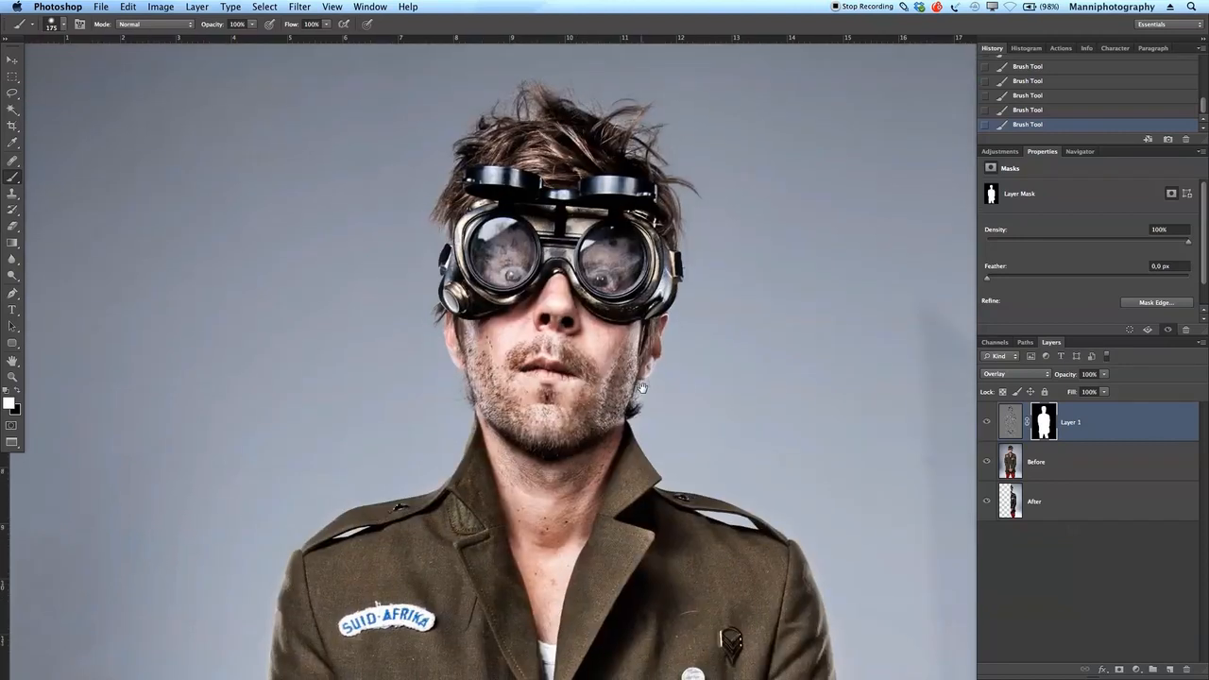
pyautogui.click(988, 421)
pyautogui.click(988, 421)
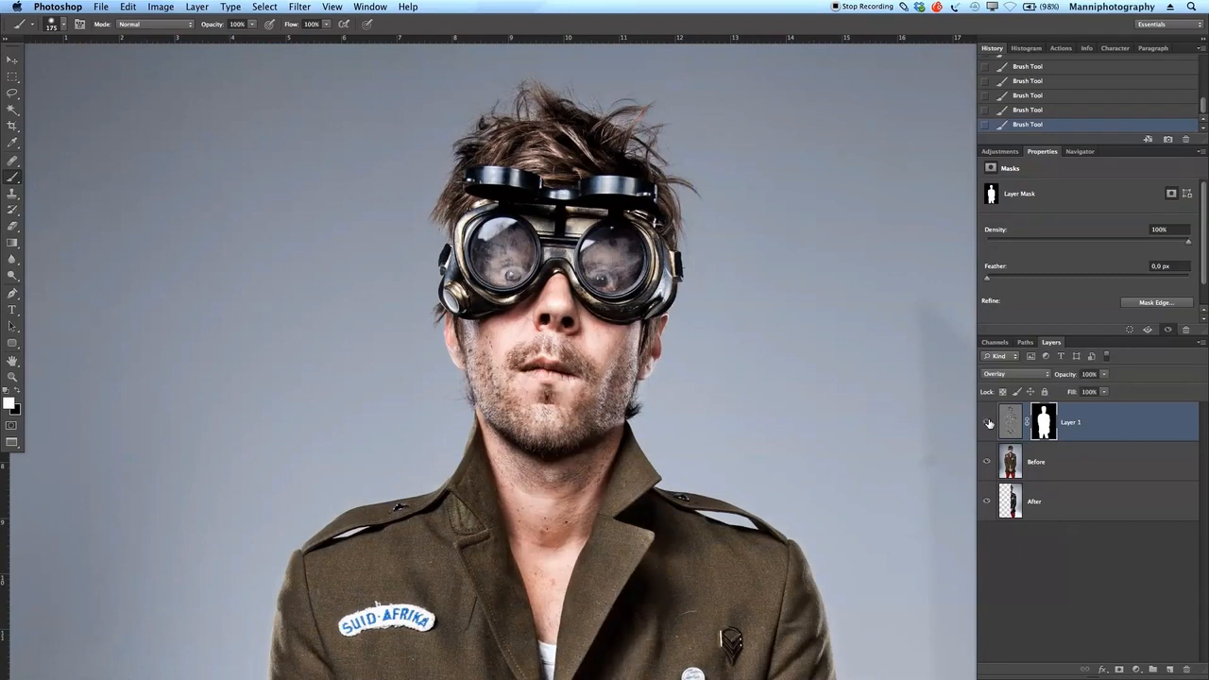
pyautogui.click(988, 422)
pyautogui.click(987, 422)
# Add an empty layer above Layer 1 and select the entire canvas.
pyautogui.click(1170, 668)
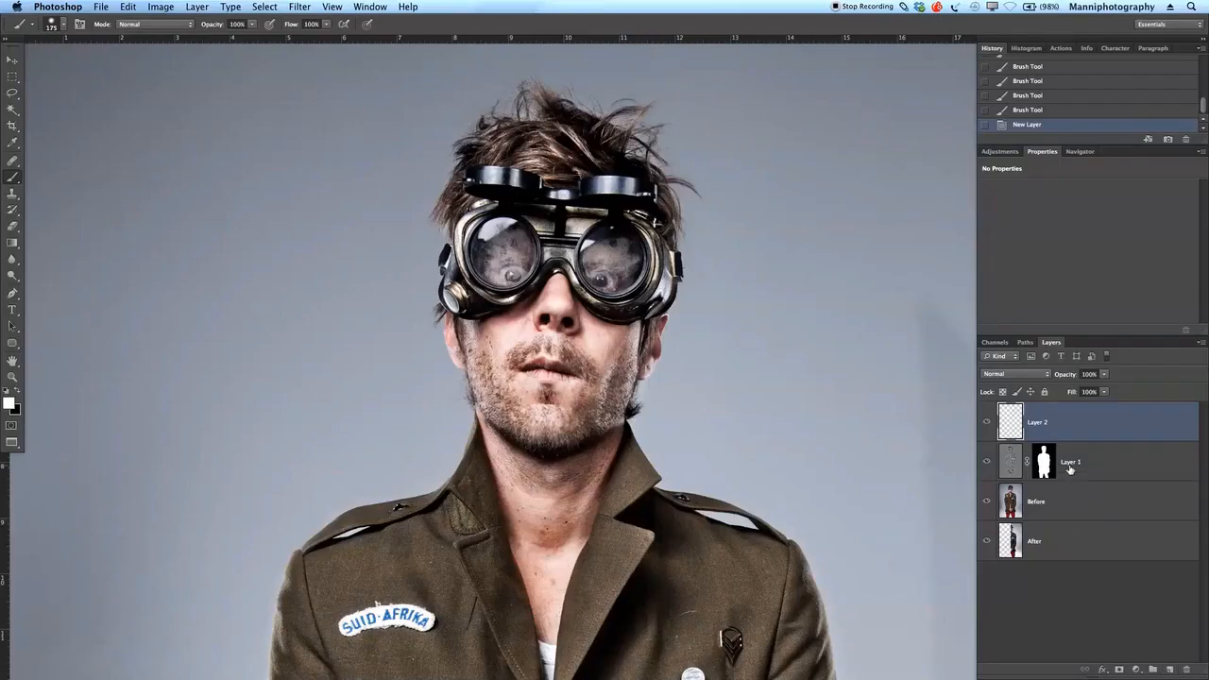
pyautogui.click(893, 397)
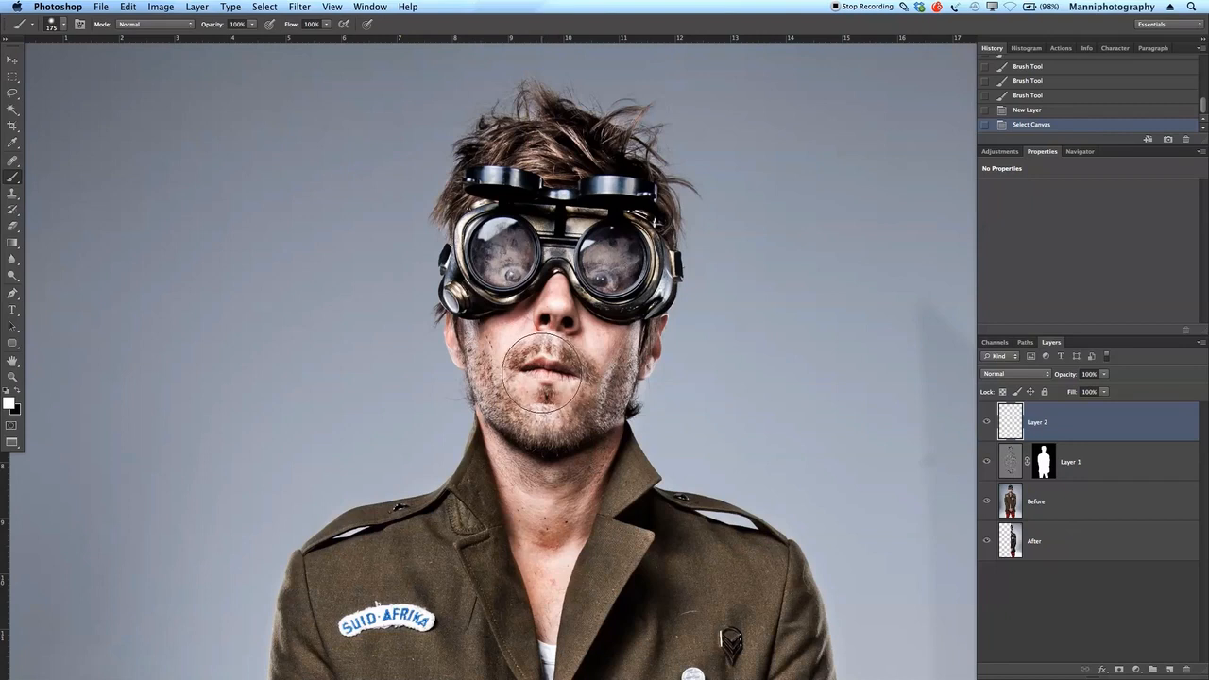
# Fill the selected canvas on Layer 2 with 50% Gray in Normal mode at 100% opacity.
pyautogui.press('z')
pyautogui.keyDown('alt'); pyautogui.click(492, 374); pyautogui.keyUp('alt')
pyautogui.keyDown('alt'); pyautogui.click(493, 376); pyautogui.keyUp('alt')
pyautogui.moveTo(550, 397); pyautogui.dragTo(524, 287)
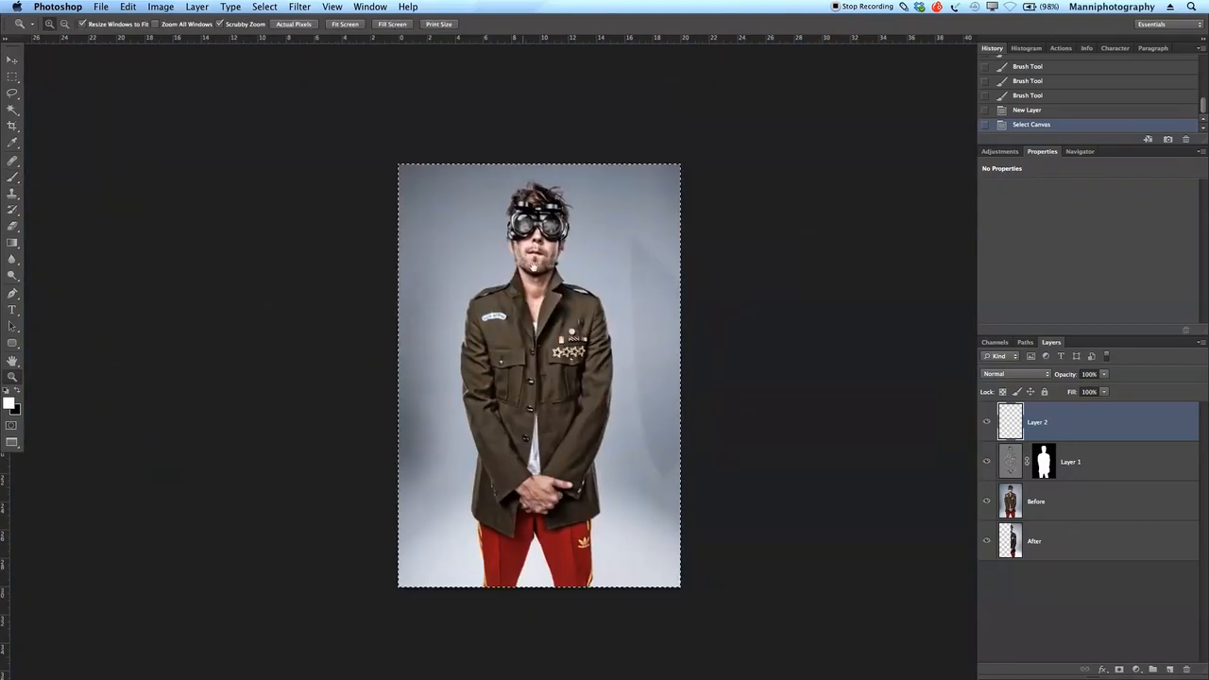
pyautogui.click(525, 289)
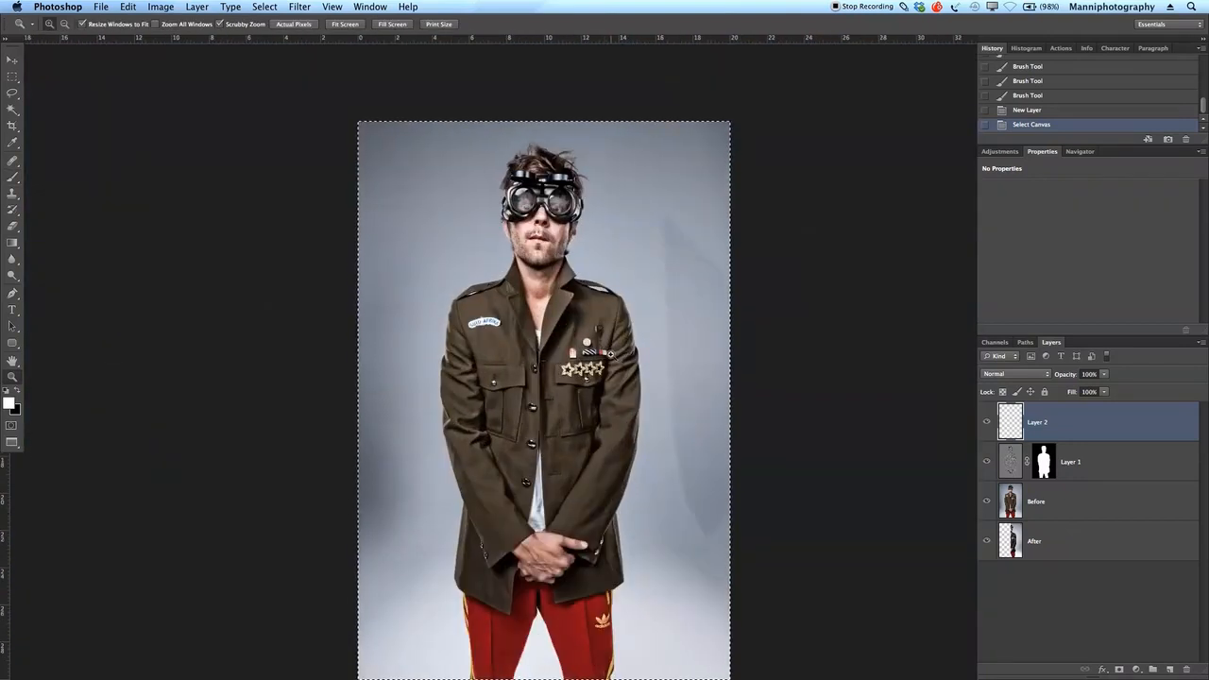
pyautogui.press('m')
pyautogui.rightClick(574, 269)
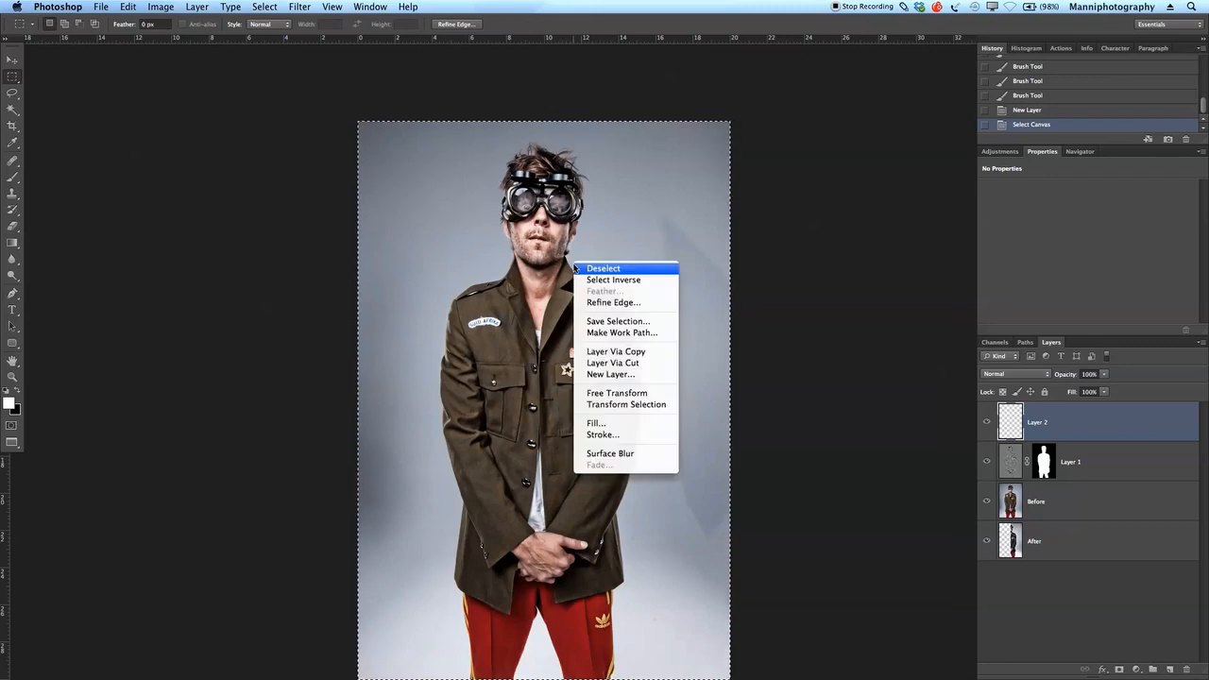
pyautogui.click(595, 423)
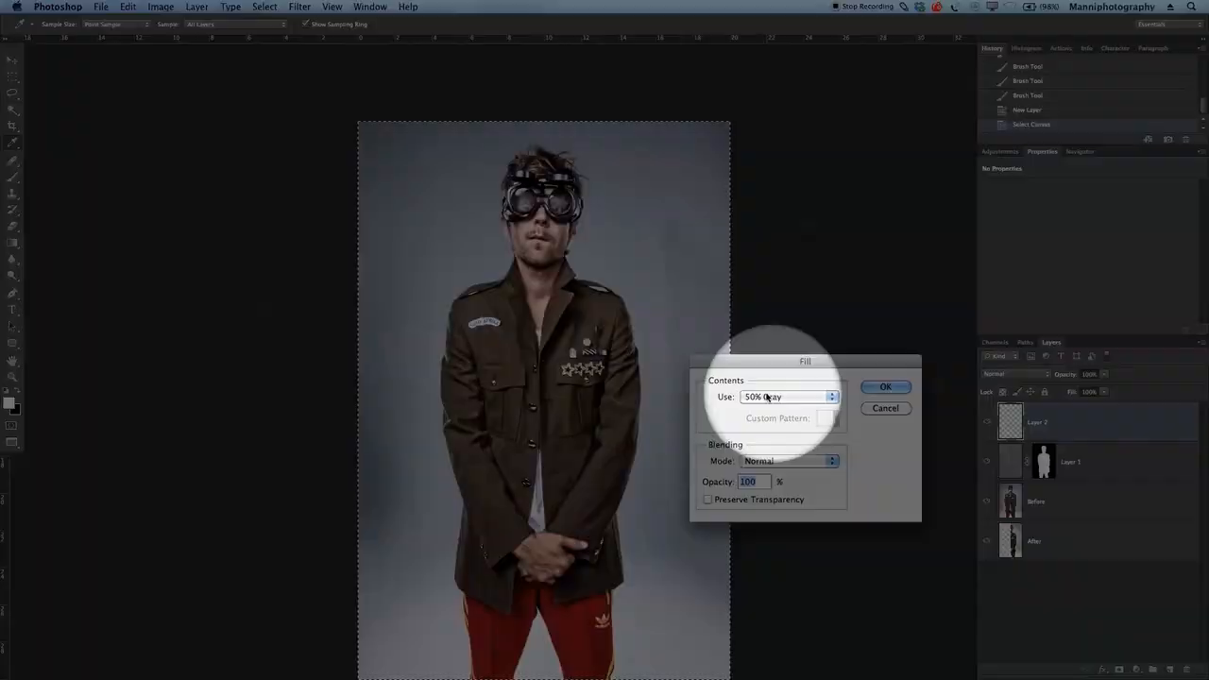
pyautogui.click(773, 398)
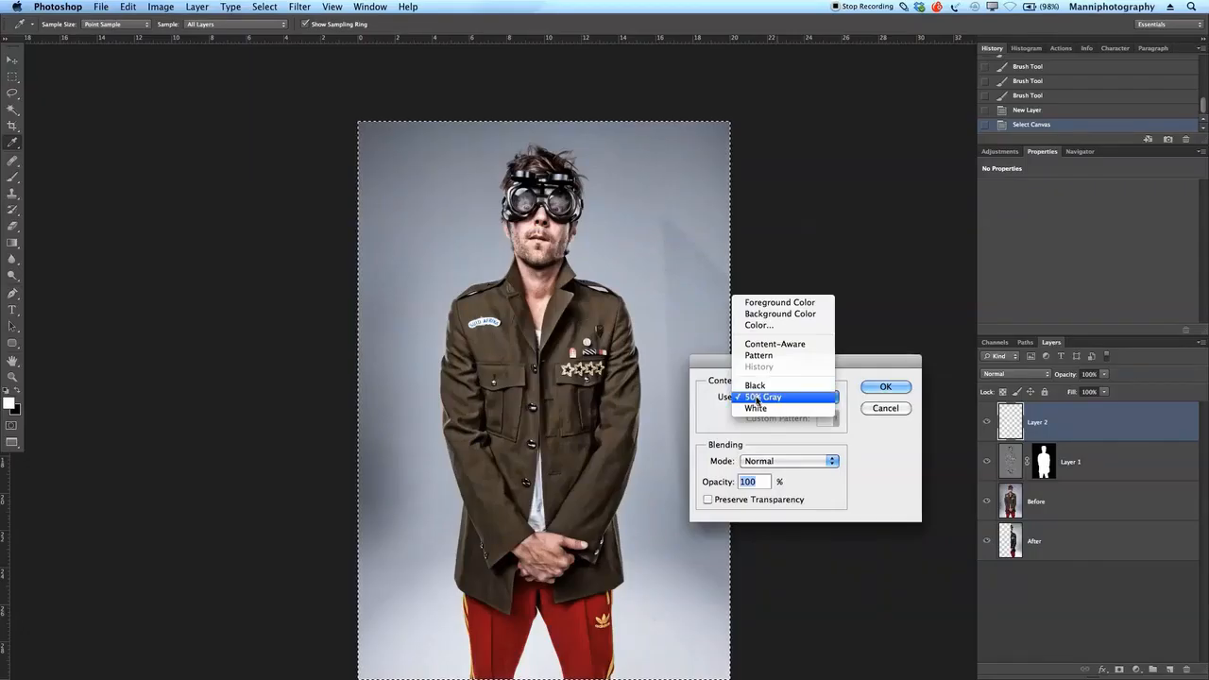
pyautogui.click(757, 397)
pyautogui.click(879, 388)
pyautogui.press('m')
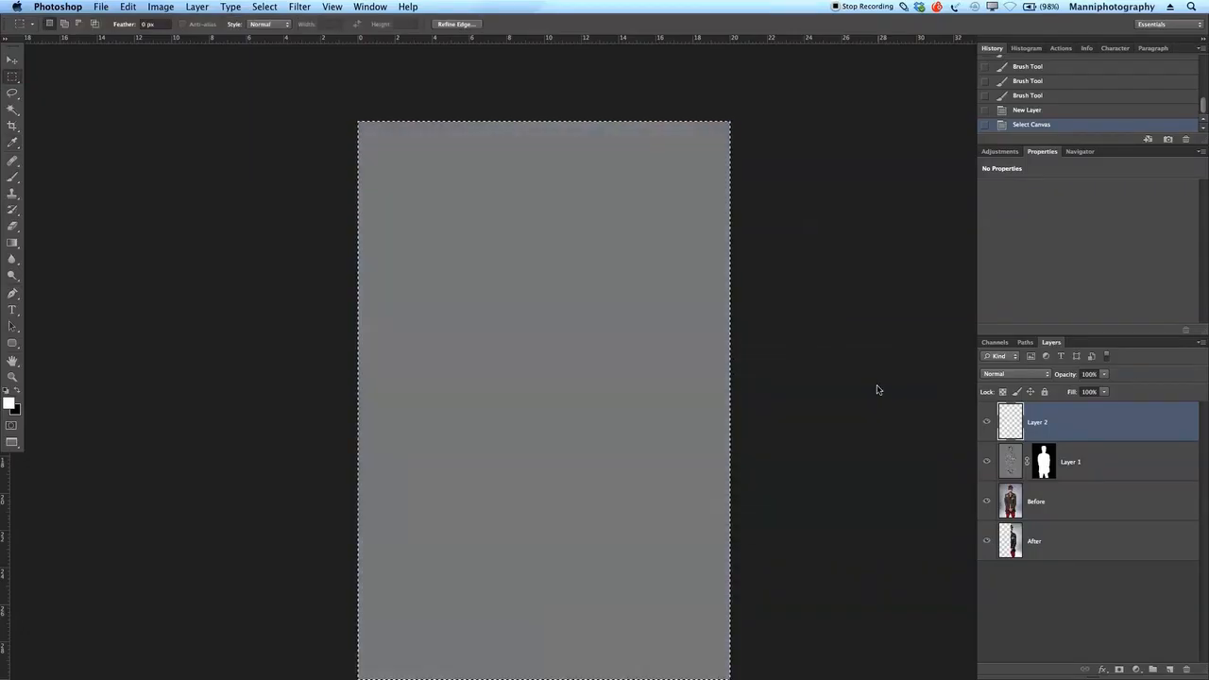
# Set Layer 2's blend mode to Overlay and clear the selection.
pyautogui.scroll(-2, 796, 367)
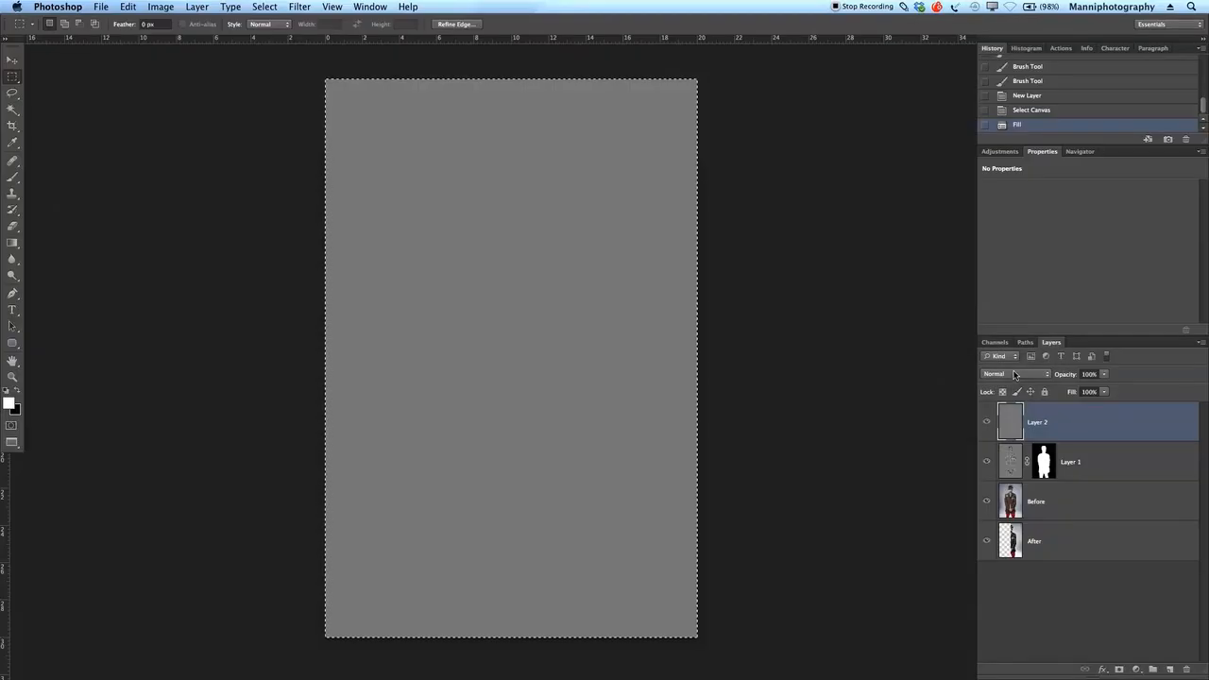
pyautogui.click(1014, 375)
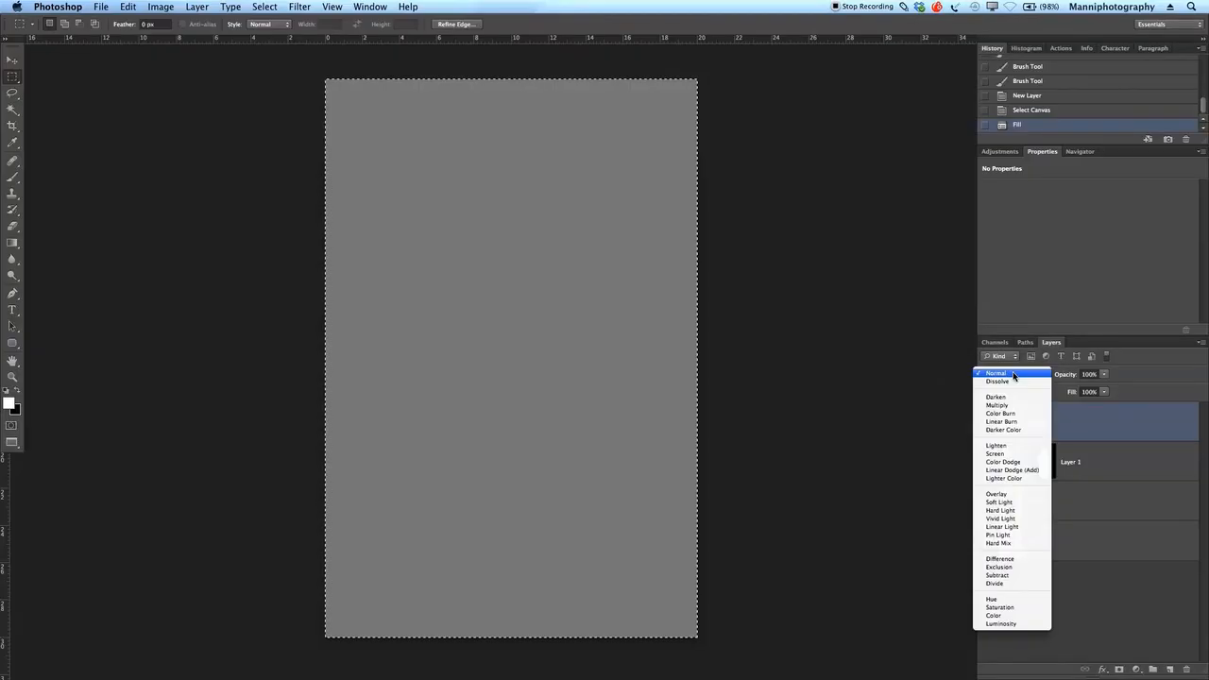
pyautogui.click(1007, 494)
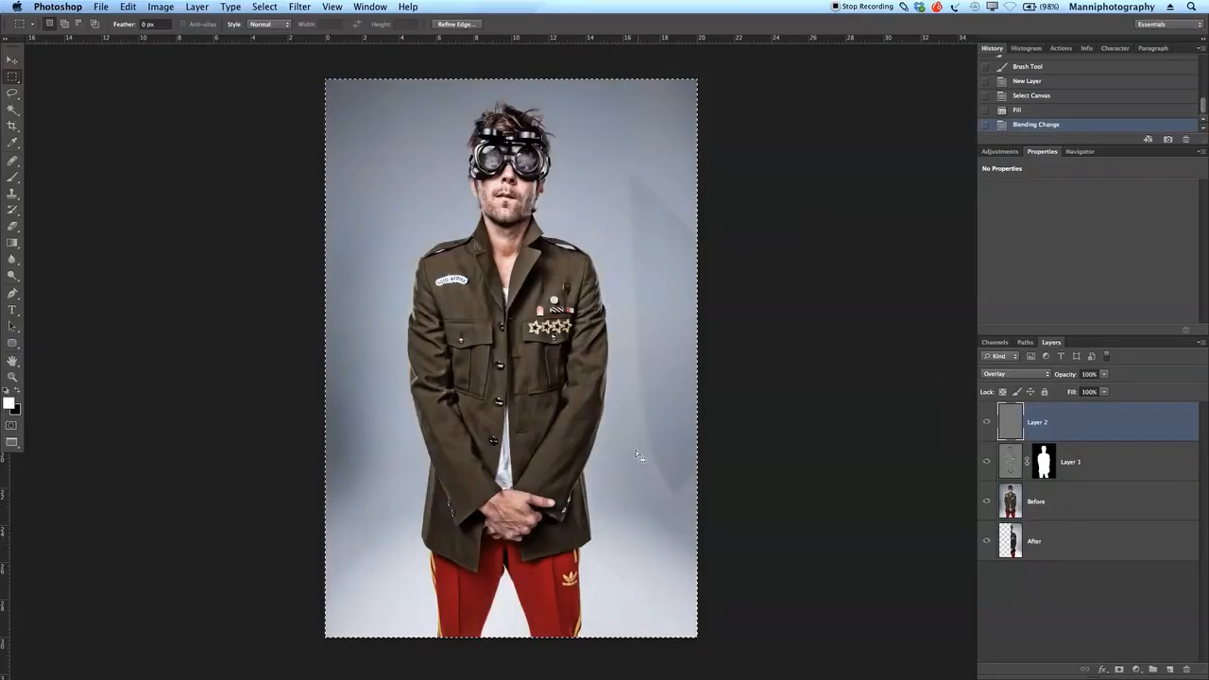
pyautogui.hotkey('ctrl', 'd')
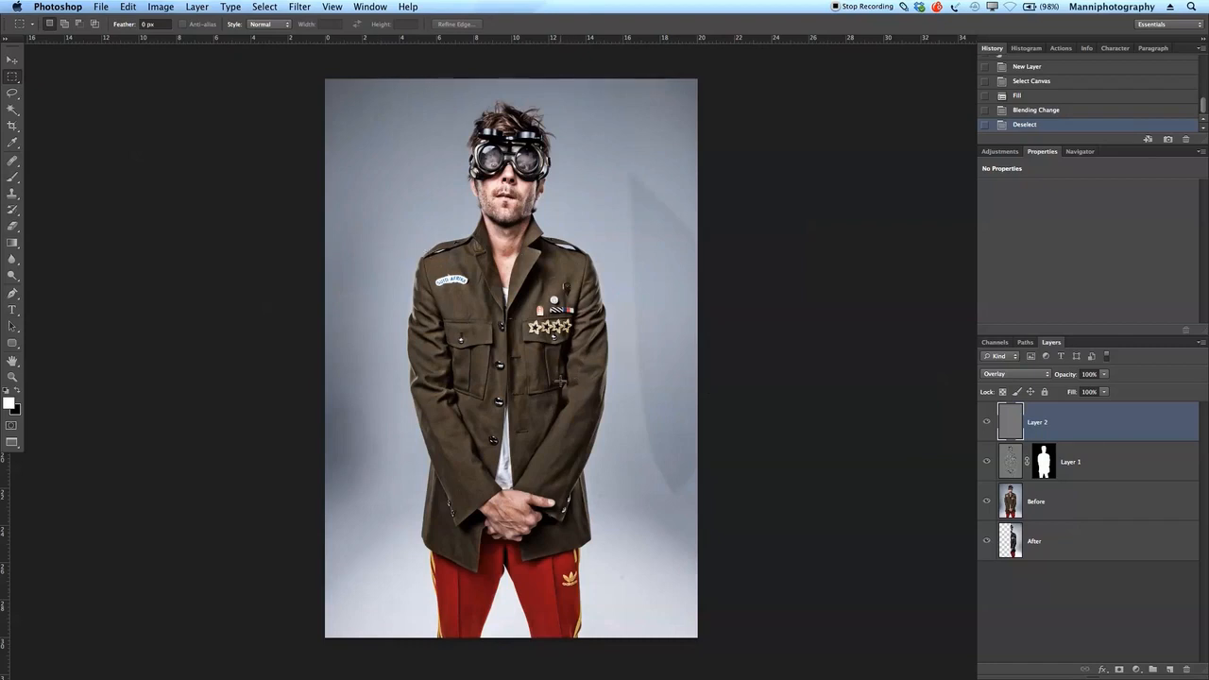
# Dodge the highlights on the nose and around the mouth on Layer 2 with a small white brush at 7% opacity.
pyautogui.press('b')
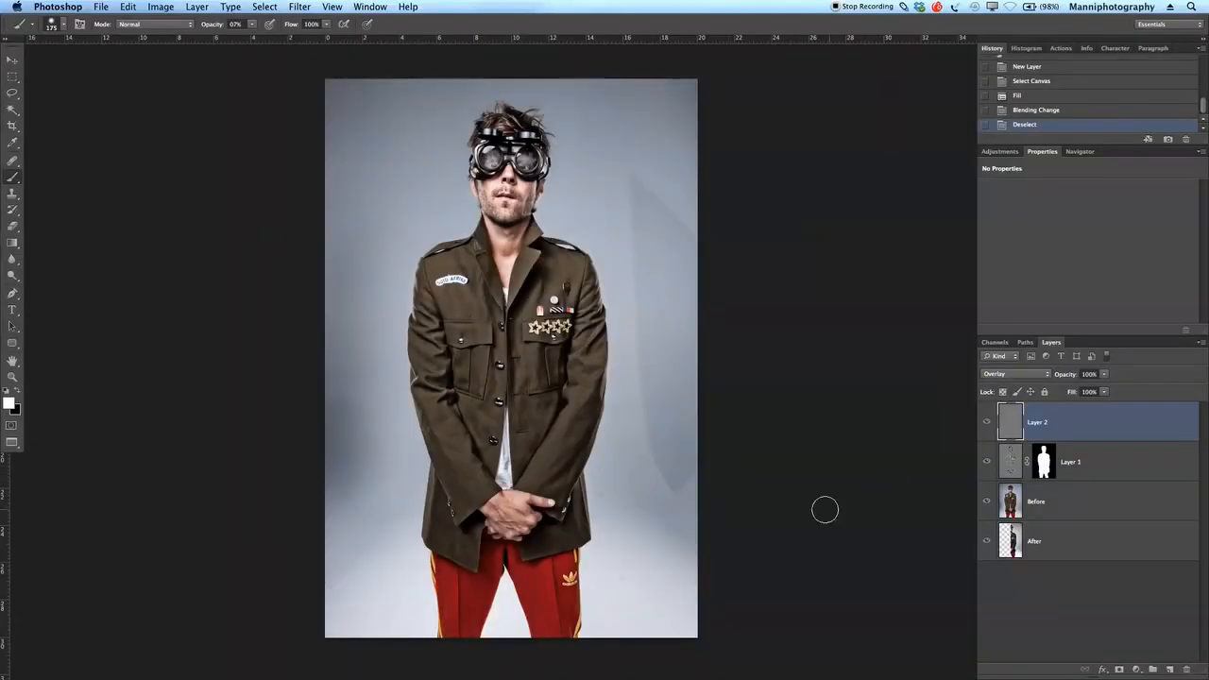
pyautogui.press('z')
pyautogui.moveTo(534, 418); pyautogui.dragTo(566, 414)
pyautogui.press('b')
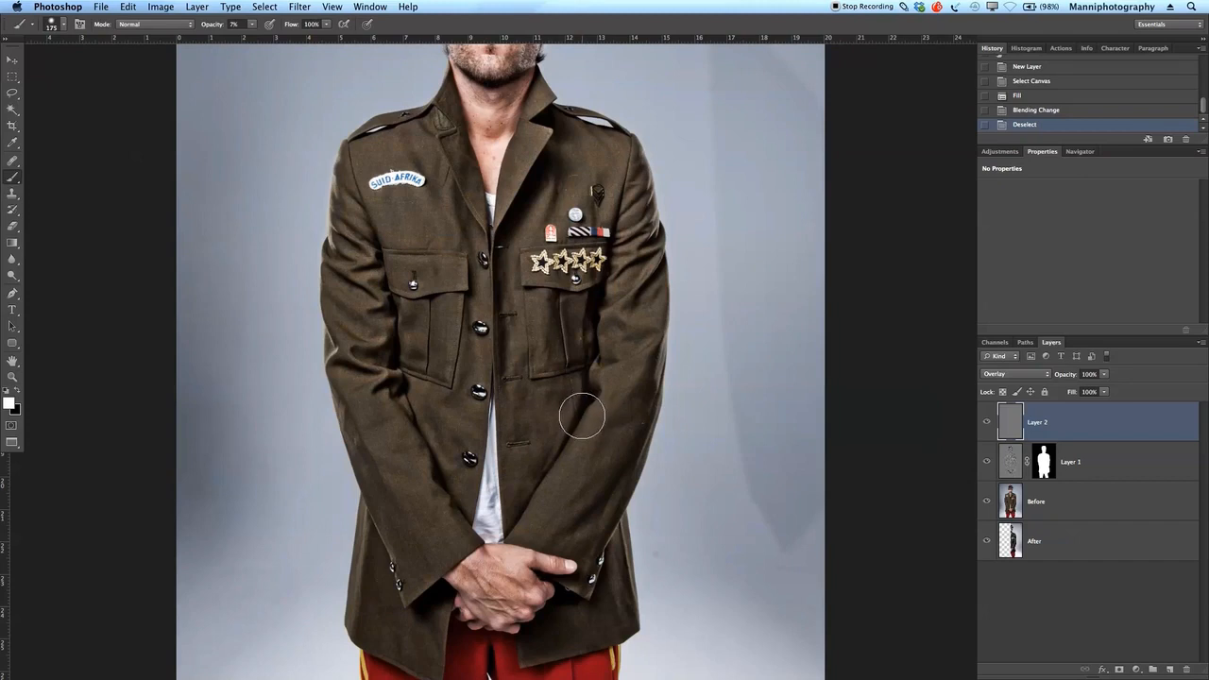
pyautogui.moveTo(304, 417)
pyautogui.mouseDown()
pyautogui.moveTo(364, 430)
pyautogui.moveTo(354, 292)
pyautogui.mouseUp()
pyautogui.moveTo(352, 207); pyautogui.dragTo(350, 209)
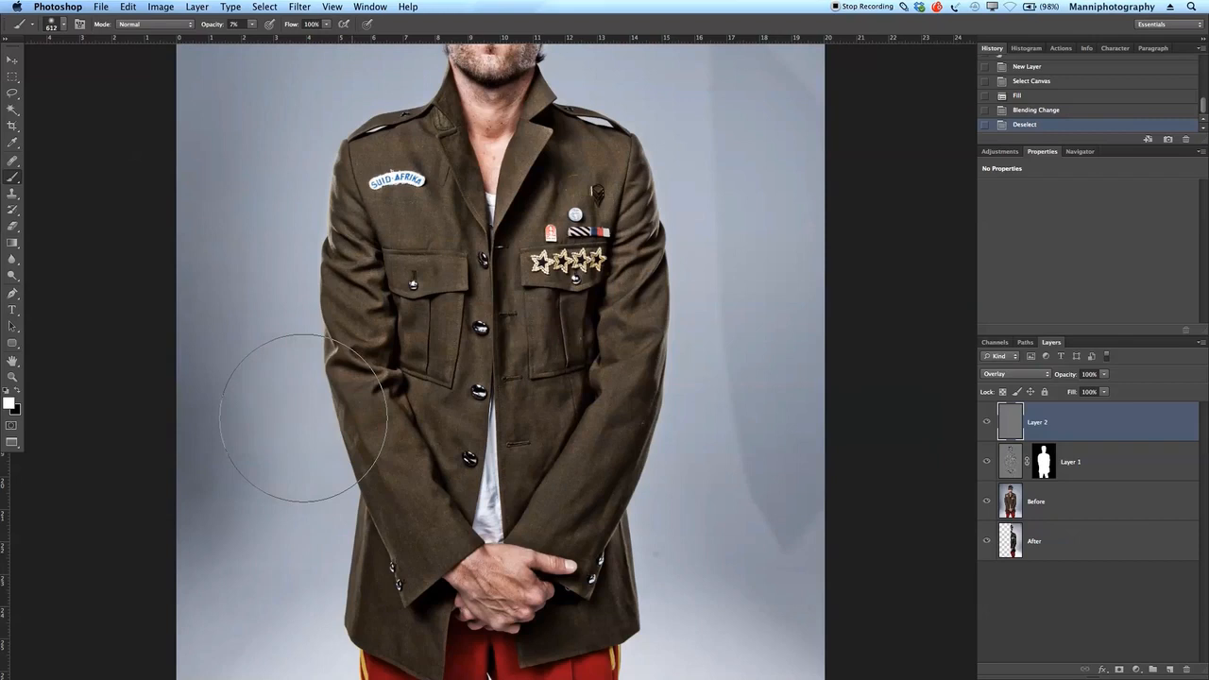
pyautogui.moveTo(465, 295); pyautogui.dragTo(397, 303)
pyautogui.moveTo(589, 307); pyautogui.dragTo(548, 408)
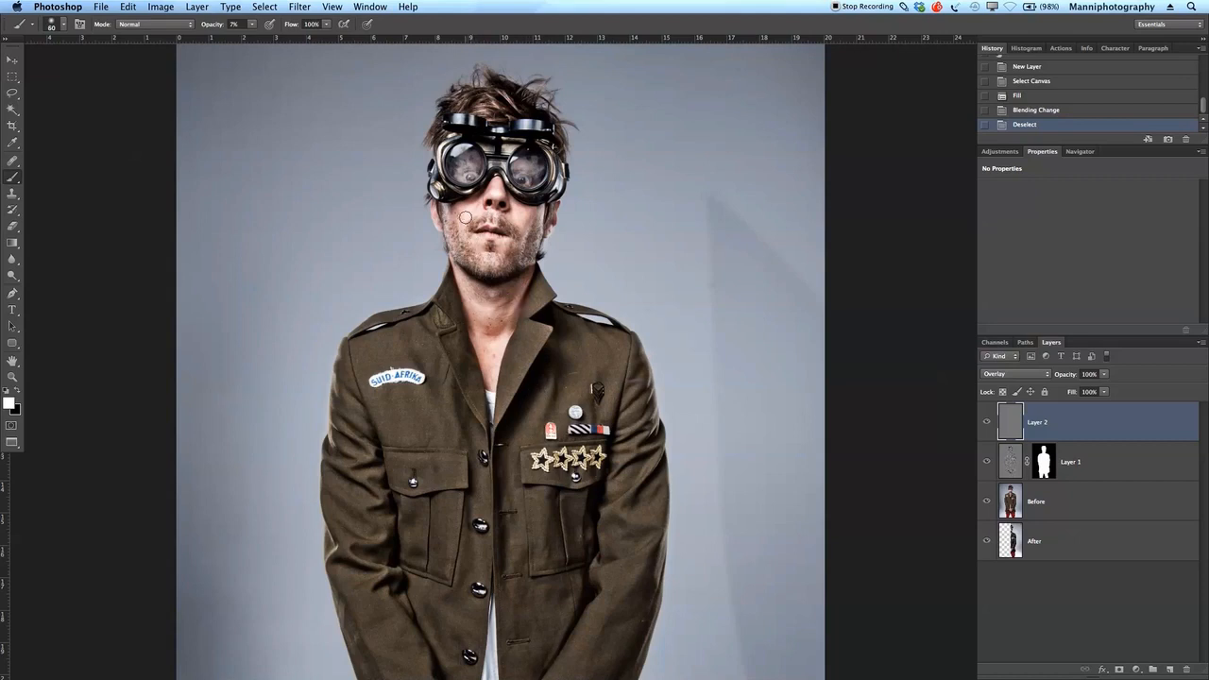
pyautogui.scroll(3, 474, 181)
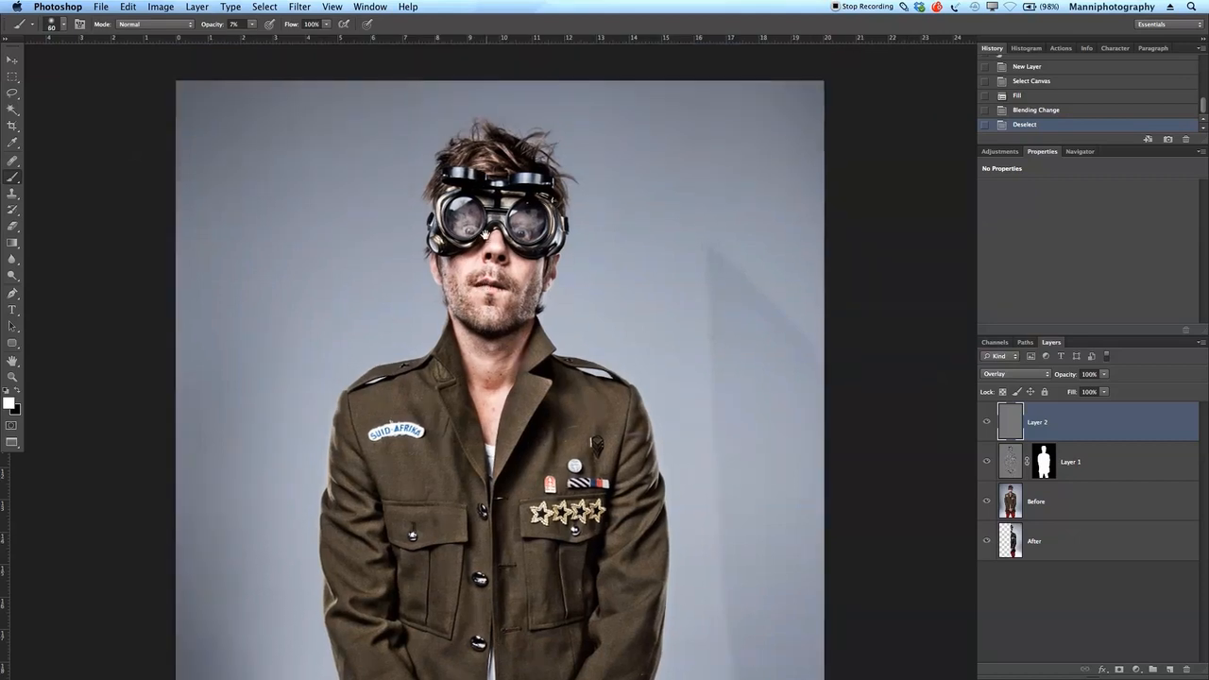
pyautogui.click(497, 248)
pyautogui.click(496, 252)
pyautogui.click(494, 255)
pyautogui.click(478, 287)
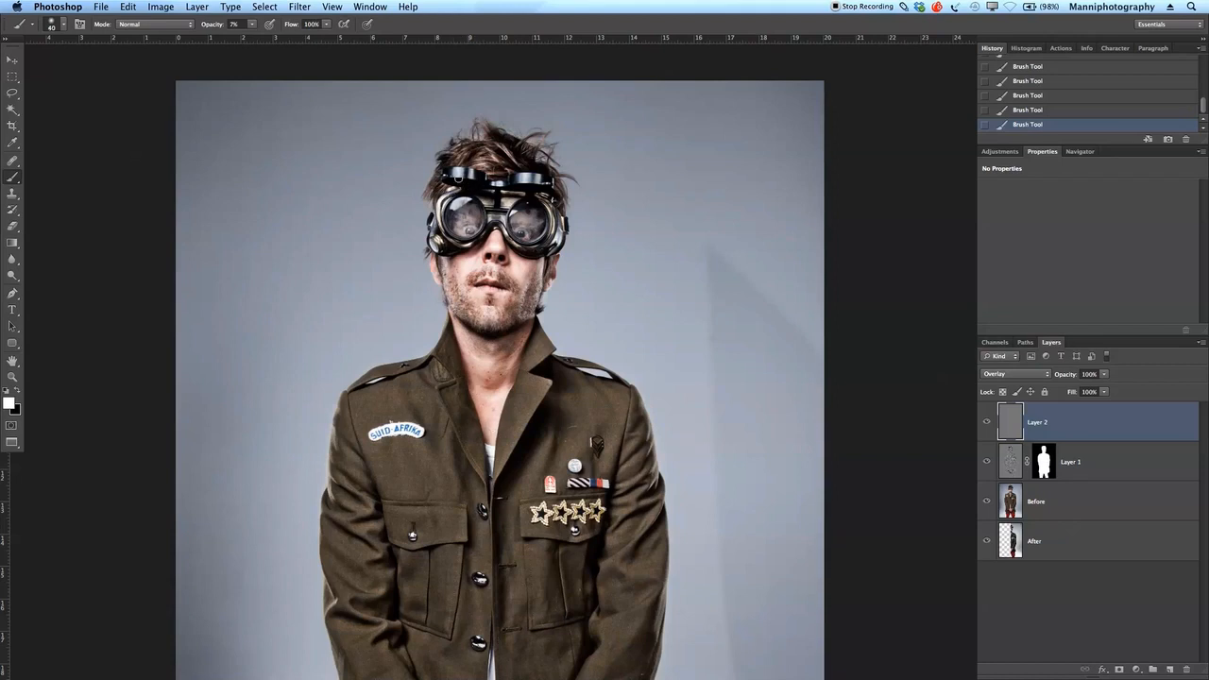
# Dodge the highlights along the jacket's sleeve folds and front with a white brush of 40 to 80 px at 7% opacity.
pyautogui.press(']')
pyautogui.press(']')
pyautogui.press(']')
pyautogui.press(']')
pyautogui.press(']')
pyautogui.press(']')
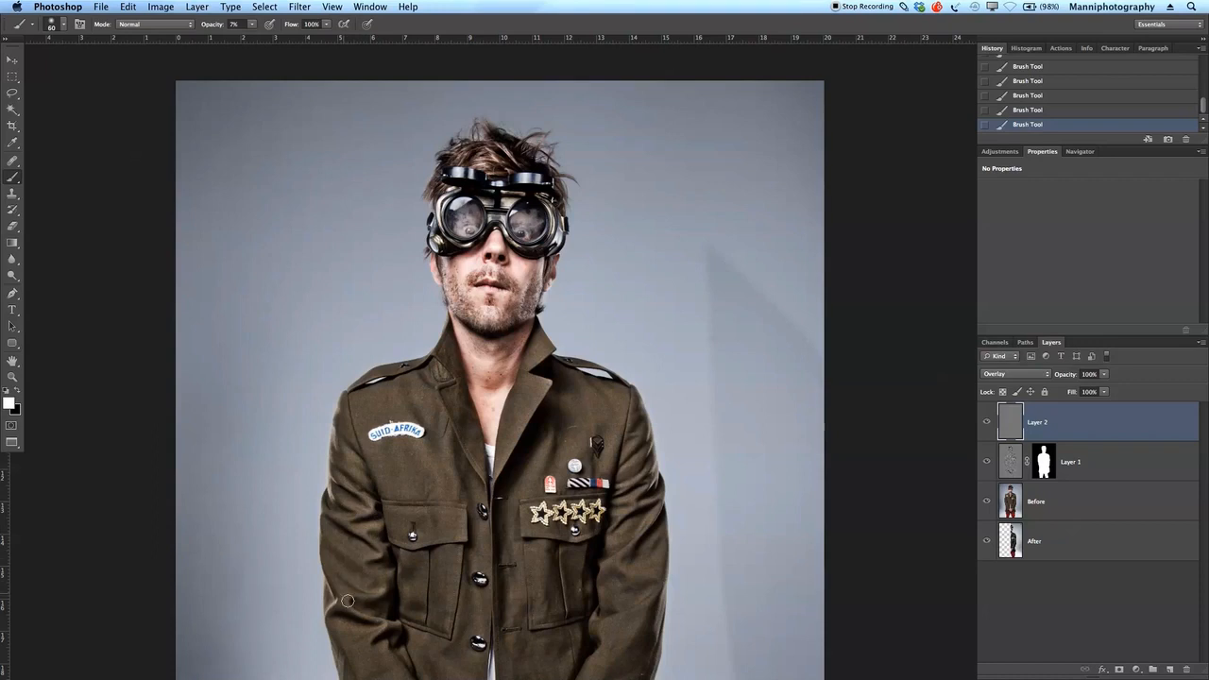
pyautogui.scroll(-5, 447, 590)
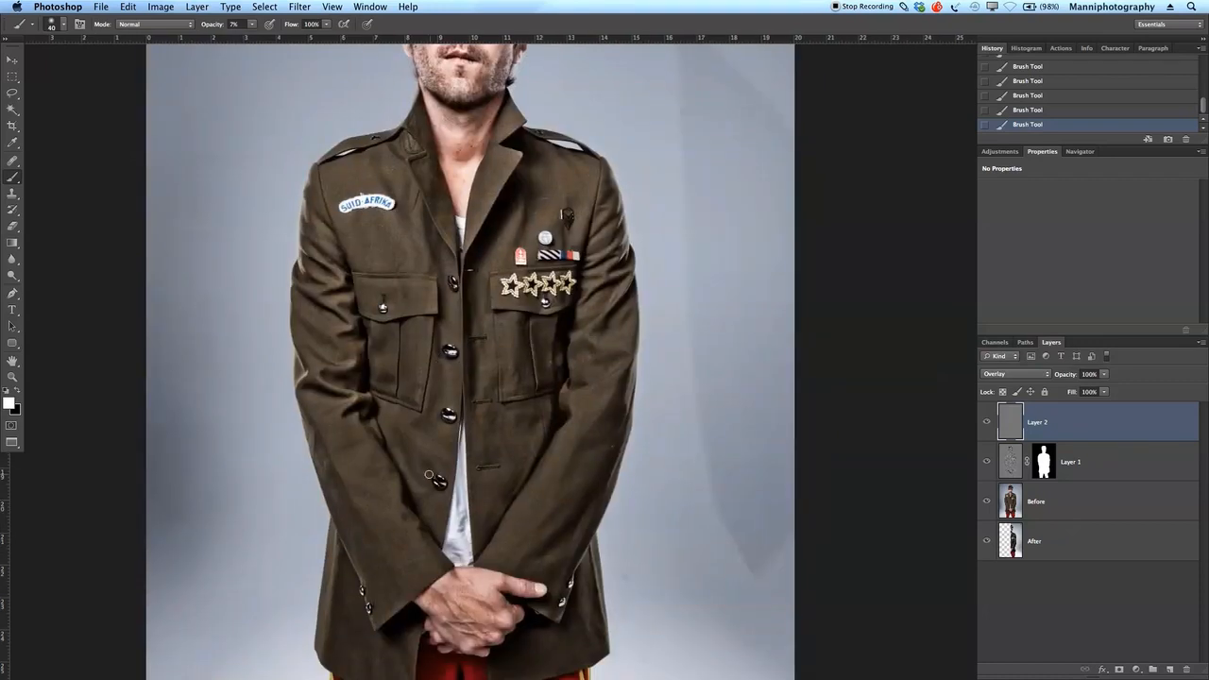
pyautogui.press('[')
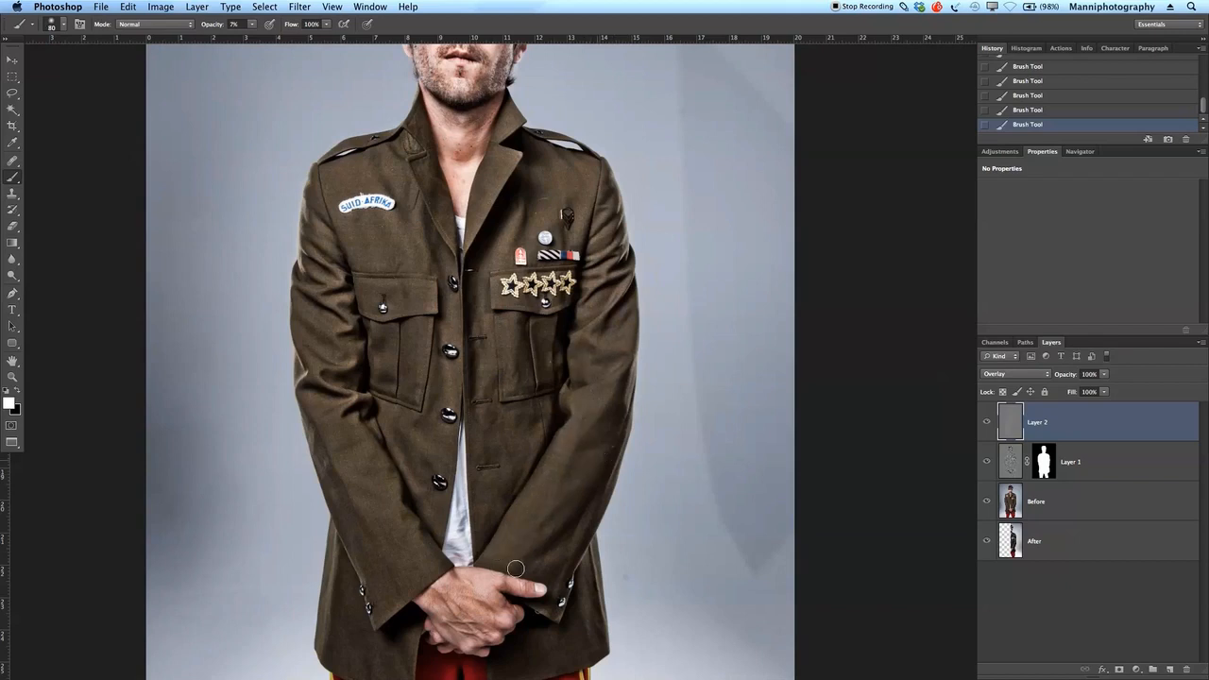
# Dodge the lower jacket and red trousers with a white brush of up to 200 px at 7% opacity.
pyautogui.scroll(-5, 559, 575)
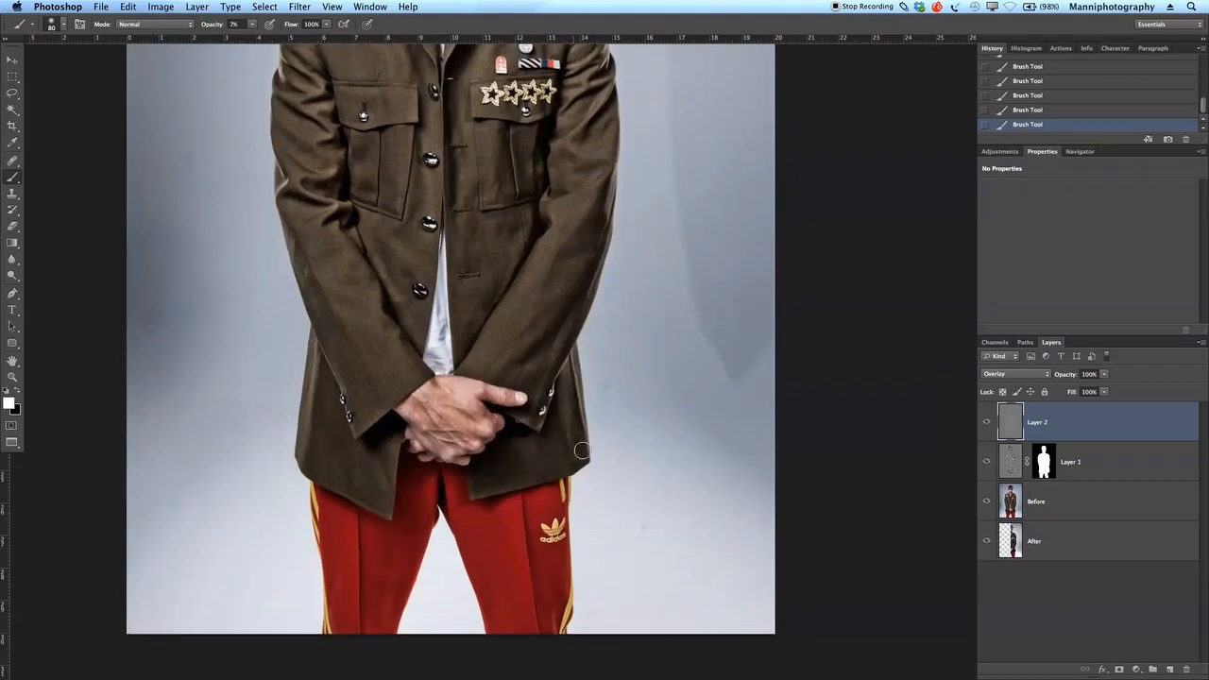
pyautogui.moveTo(524, 241); pyautogui.dragTo(521, 223)
pyautogui.moveTo(521, 226); pyautogui.dragTo(519, 228)
pyautogui.press(']')
pyautogui.press(']')
pyautogui.press(']')
pyautogui.press(']')
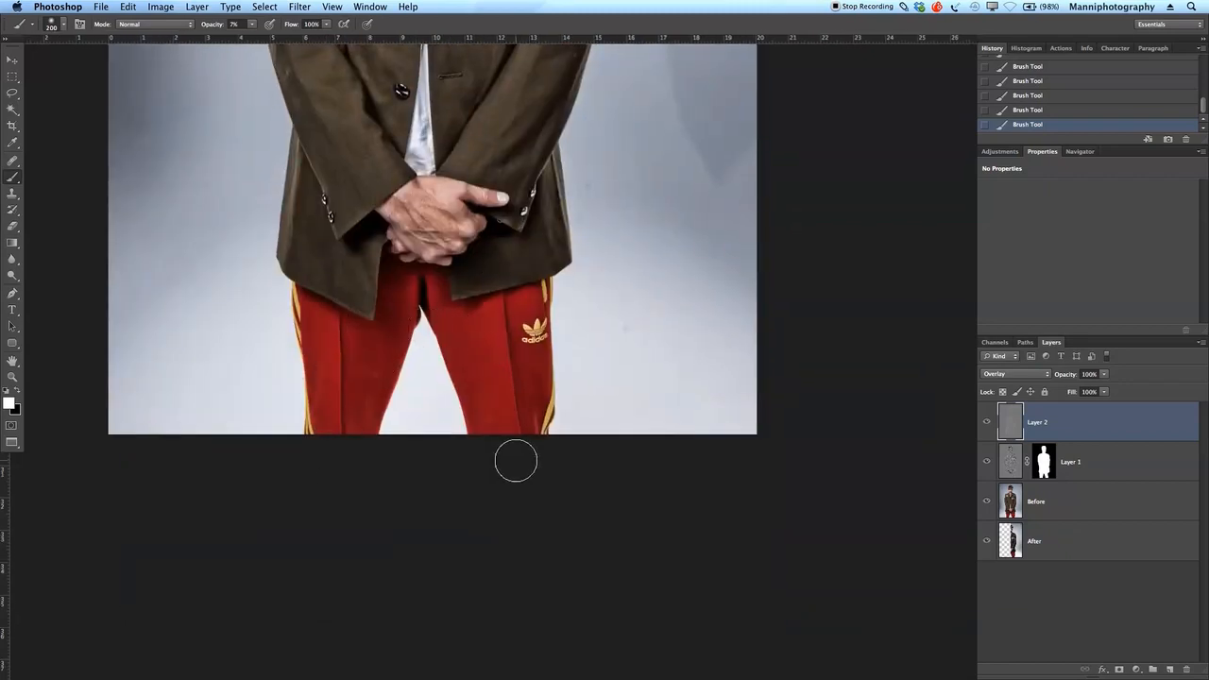
pyautogui.press('[')
pyautogui.press('[')
pyautogui.press('[')
pyautogui.press('[')
# Refine the highlights around the head and upper body with a white brush reduced to 45 px.
pyautogui.moveTo(500, 229); pyautogui.dragTo(530, 547)
pyautogui.moveTo(491, 189); pyautogui.dragTo(486, 296)
pyautogui.moveTo(473, 247); pyautogui.dragTo(465, 435)
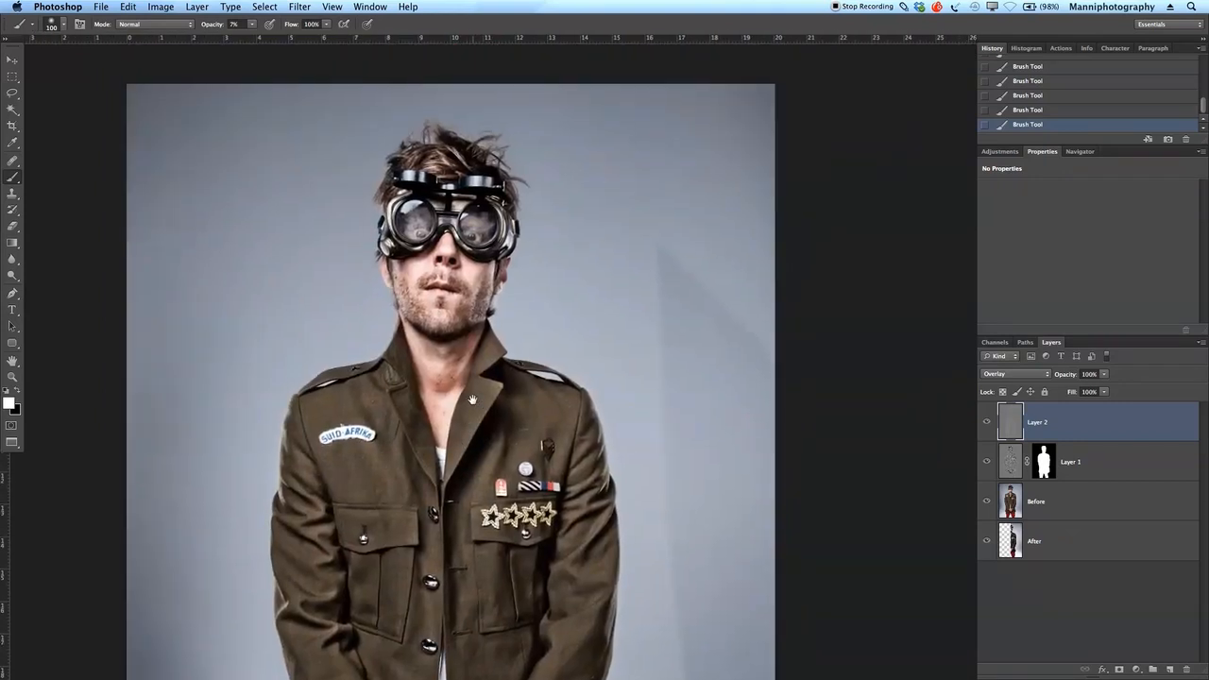
pyautogui.press('[')
pyautogui.press('[')
pyautogui.press('[')
pyautogui.press('[')
pyautogui.press('[')
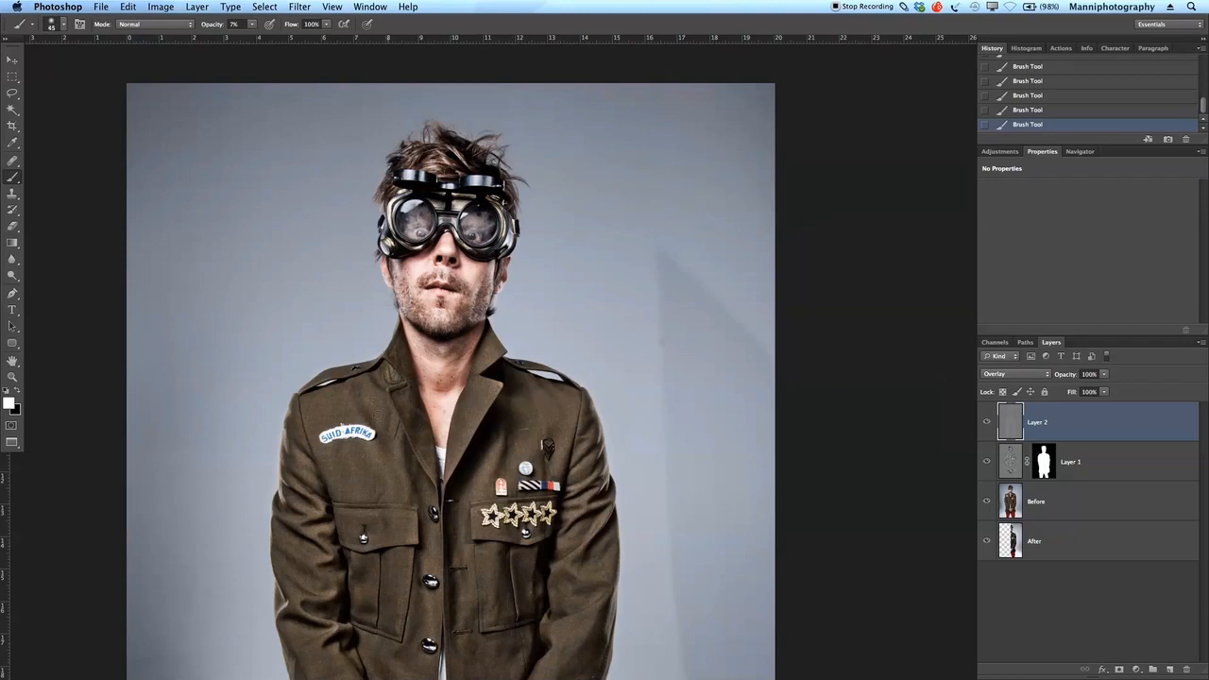
# Burn the shadows on the face and upper jacket with a black brush of 25 to 80 px at 7% opacity.
pyautogui.press('x')
pyautogui.press(']')
pyautogui.press(']')
pyautogui.press(']')
pyautogui.press(']')
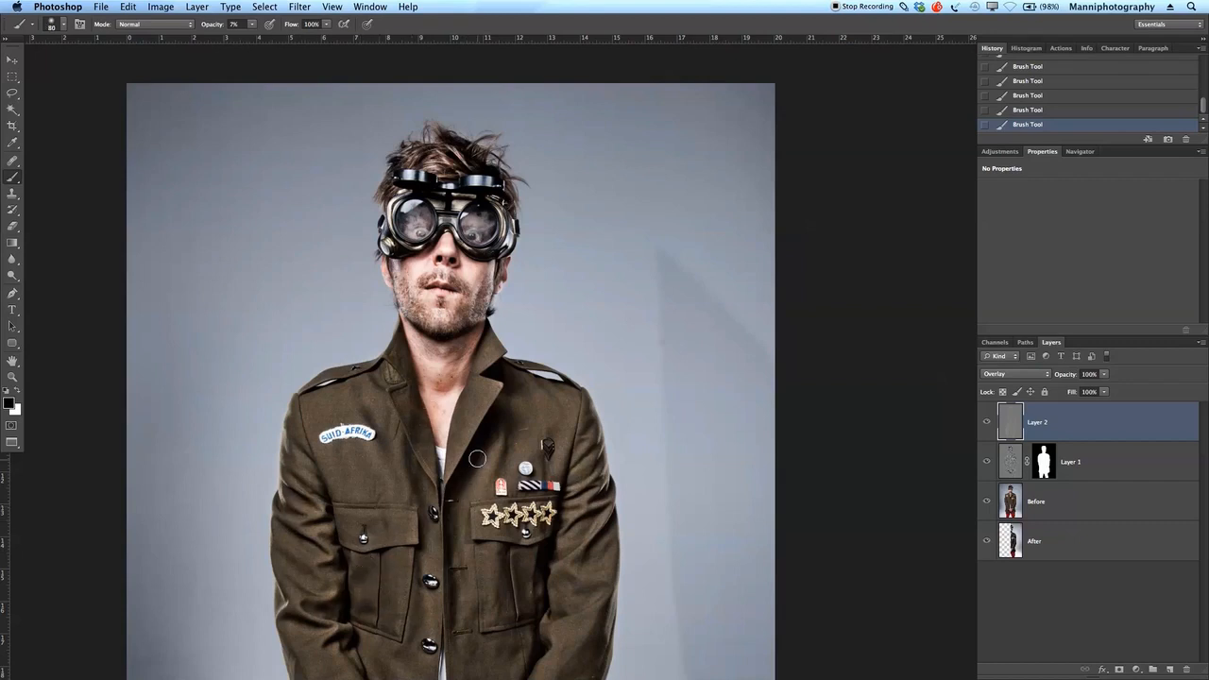
pyautogui.press('[')
pyautogui.press(']')
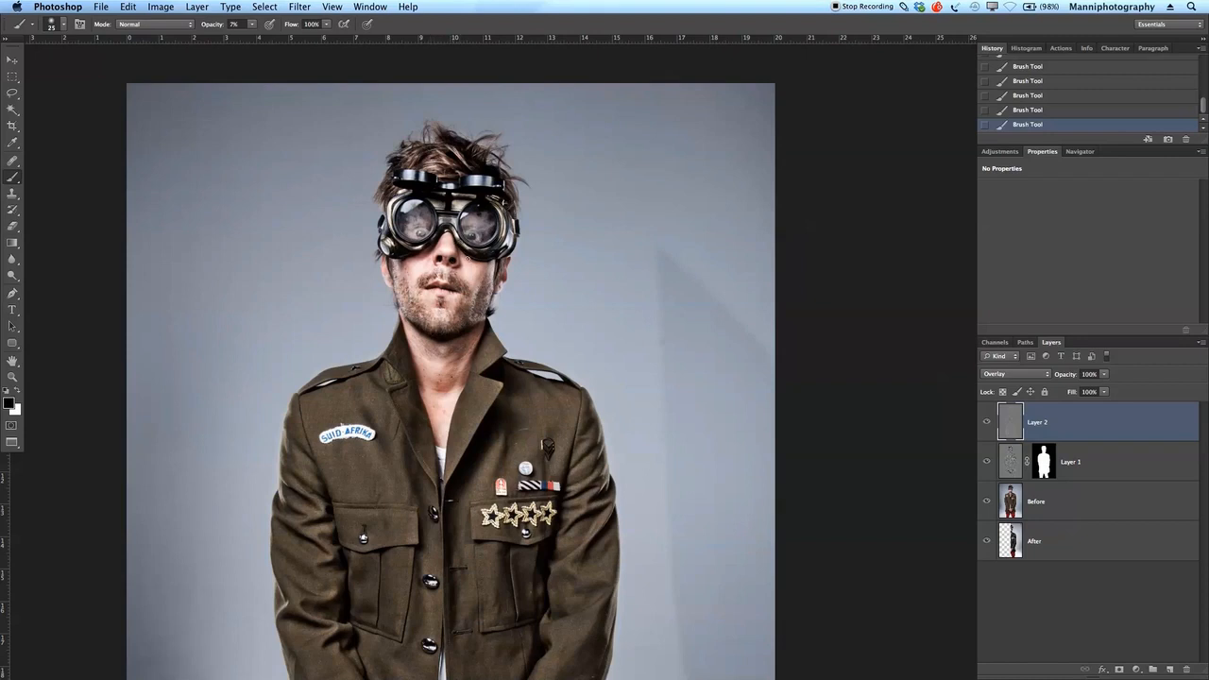
# Darken the shadows along the jacket's front, pockets and sleeve folds with a black brush of 60 to 100 px.
pyautogui.moveTo(401, 295); pyautogui.dragTo(413, 308)
pyautogui.moveTo(467, 425); pyautogui.dragTo(477, 341)
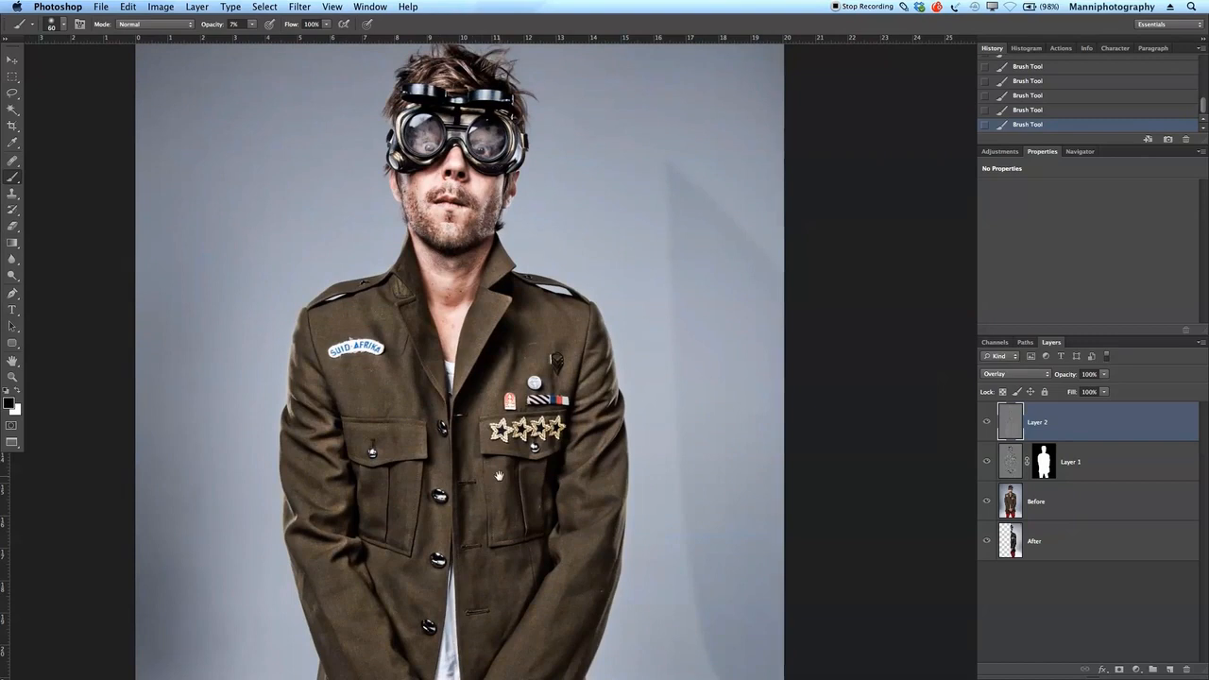
pyautogui.moveTo(499, 475); pyautogui.dragTo(491, 367)
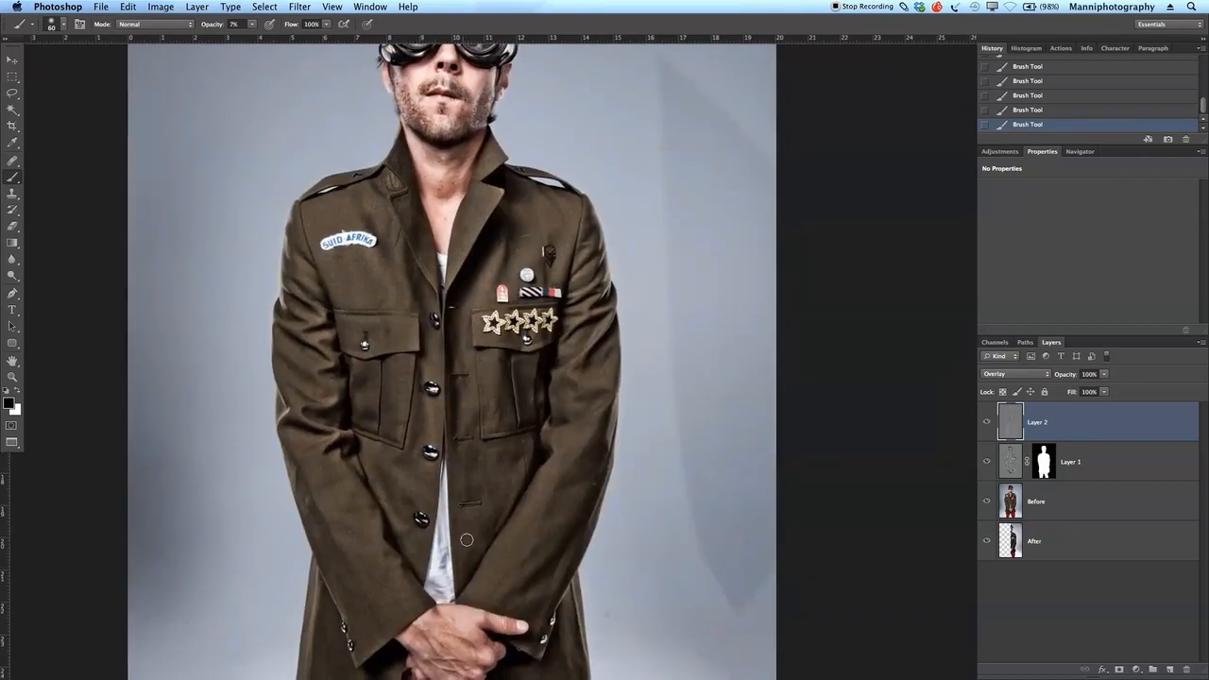
pyautogui.moveTo(483, 491); pyautogui.dragTo(483, 403)
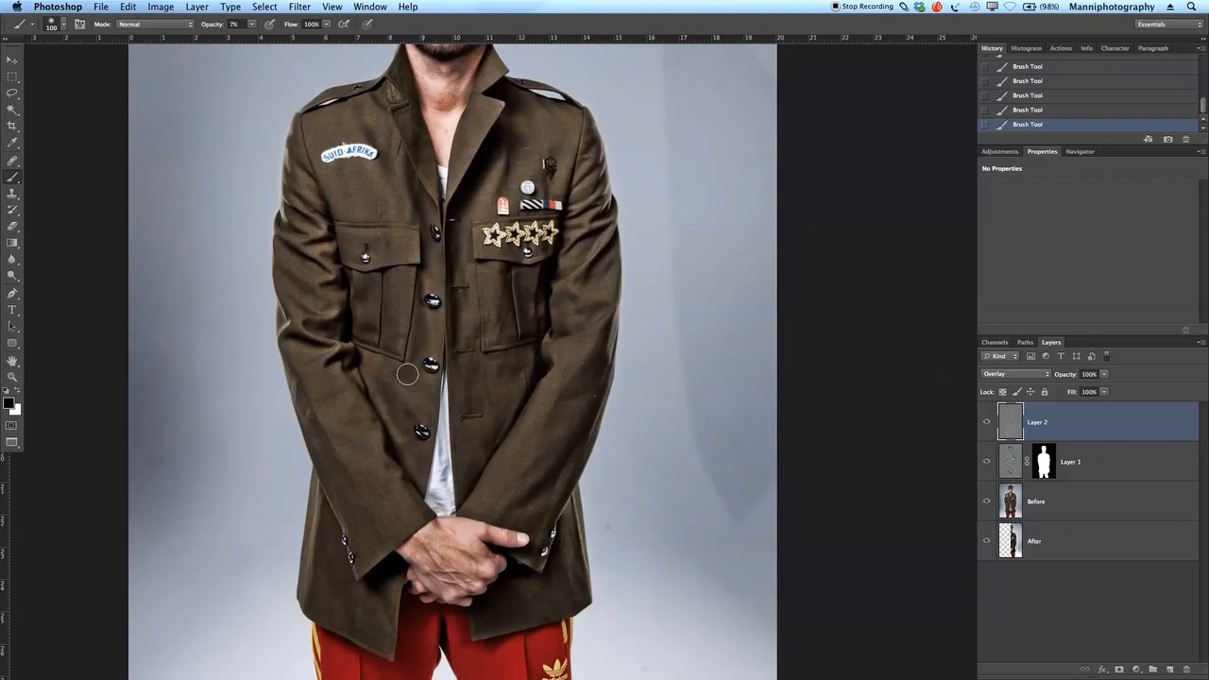
pyautogui.press('[')
pyautogui.press('[')
pyautogui.press('[')
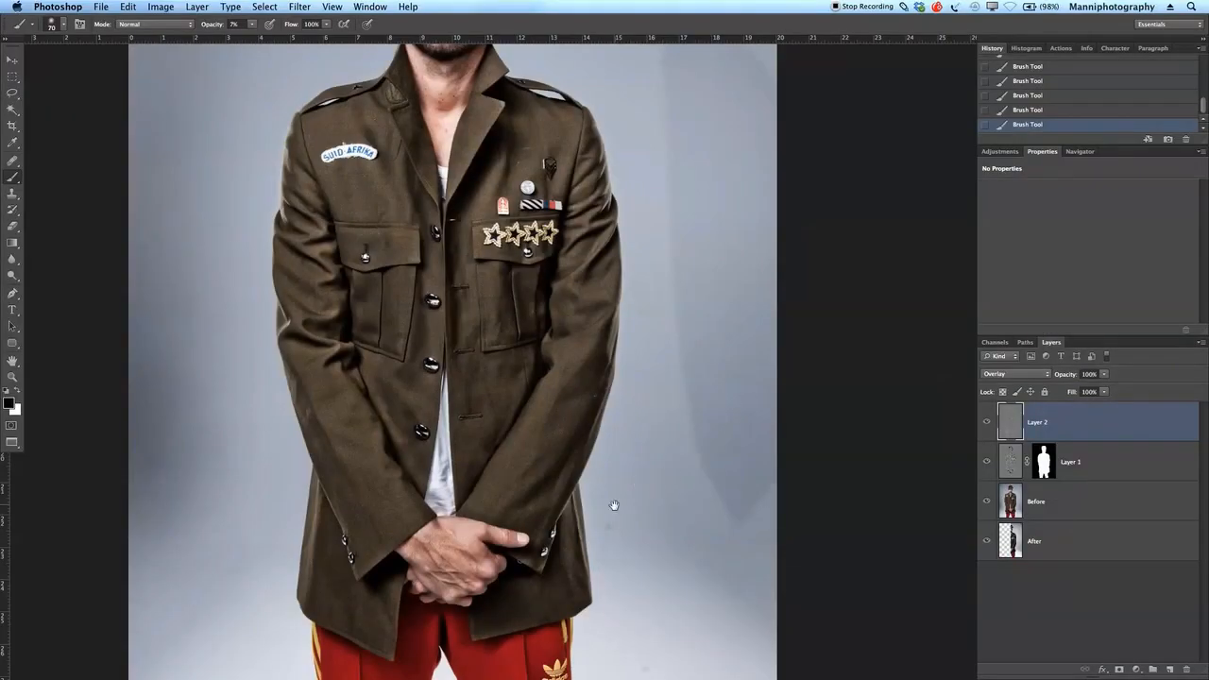
# Burn the shadows on the lower jacket and trousers with a black brush of at least 70 px at 7% opacity.
pyautogui.moveTo(614, 505); pyautogui.dragTo(571, 324)
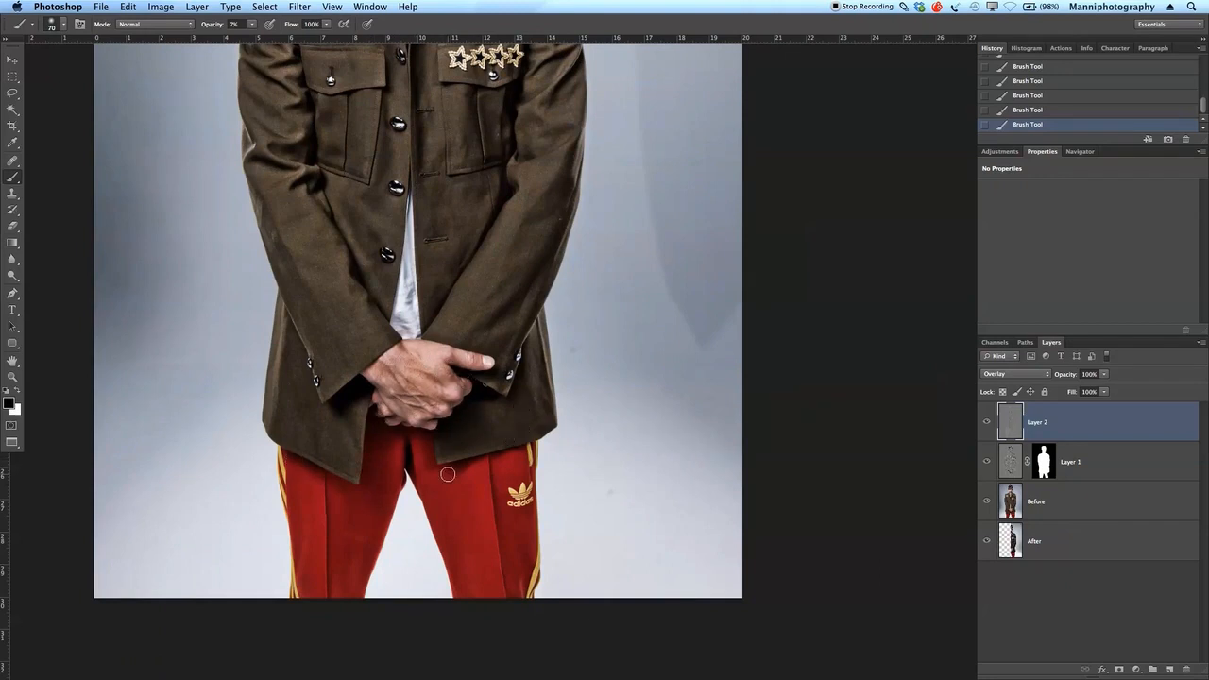
pyautogui.moveTo(497, 453); pyautogui.dragTo(488, 314)
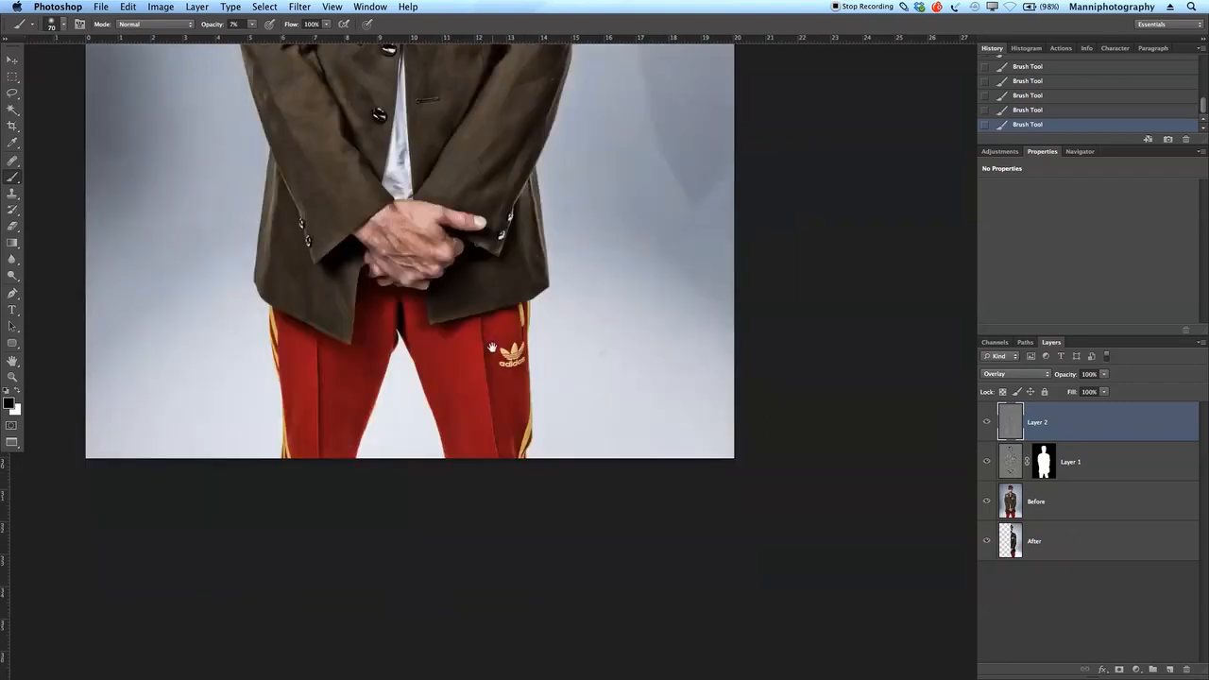
pyautogui.press(']')
pyautogui.press(']')
# Rename the gray Overlay layer as D&B and stamp all visible layers into a new layer above it.
pyautogui.moveTo(511, 324); pyautogui.dragTo(473, 342)
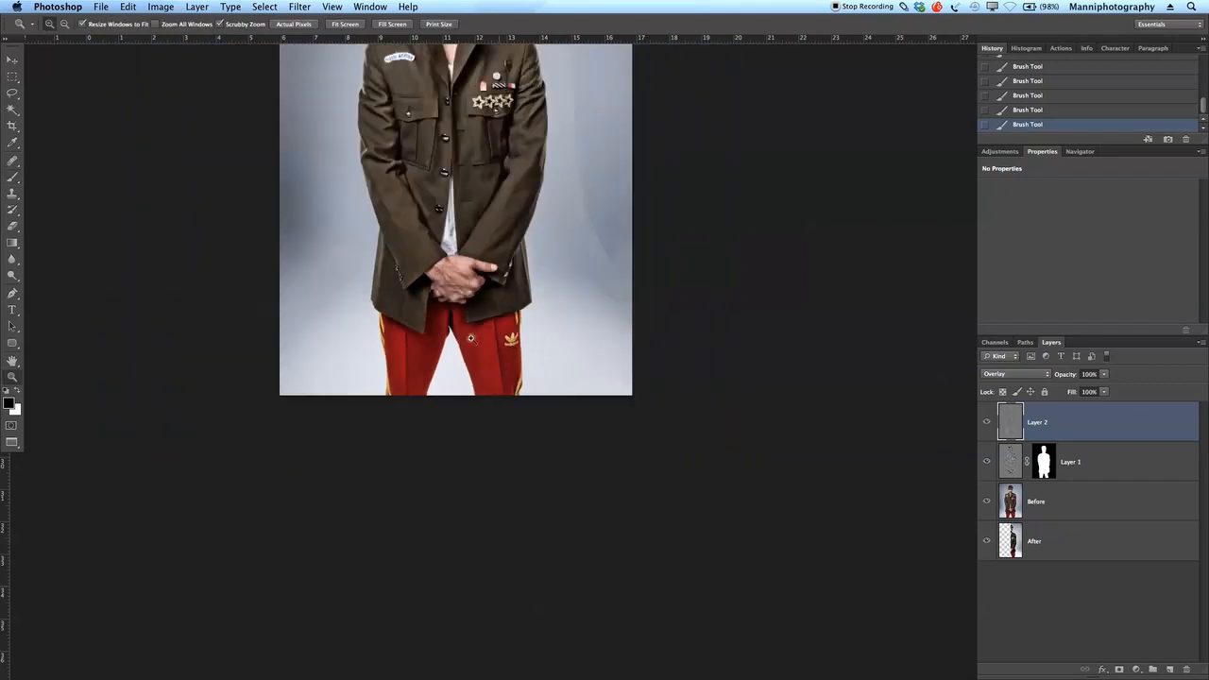
pyautogui.moveTo(539, 142); pyautogui.dragTo(499, 367)
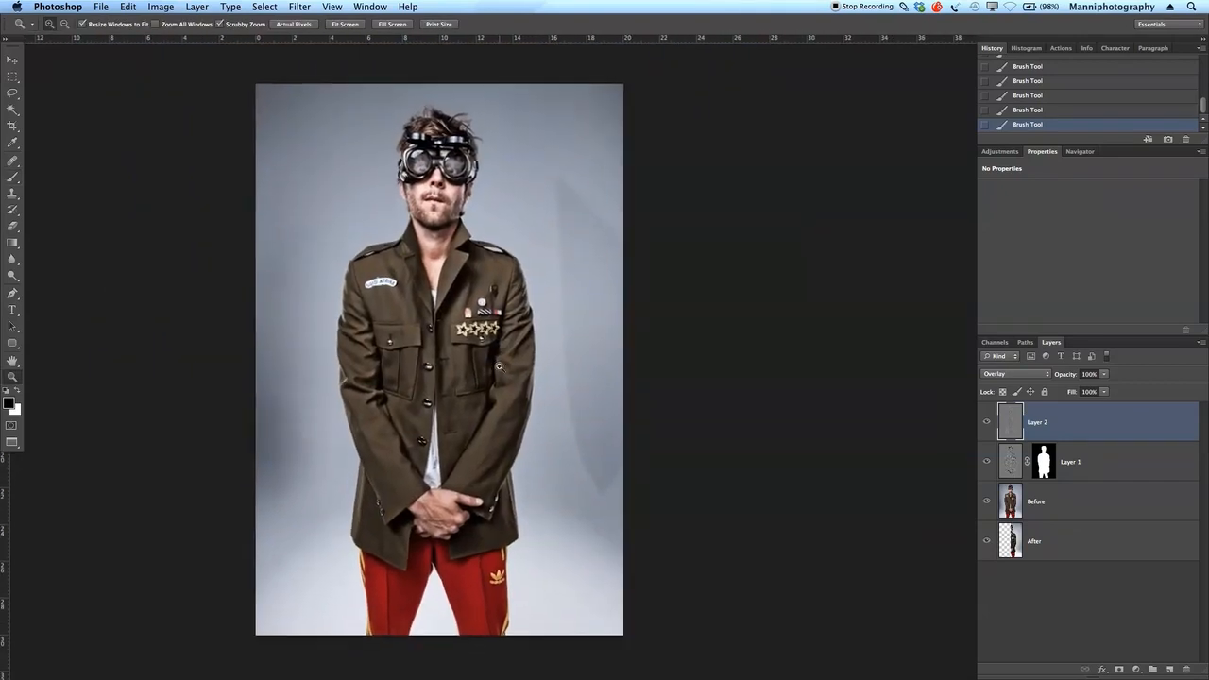
pyautogui.press('super+alt+shift+e')
pyautogui.press('Delete')
pyautogui.doubleClick(1036, 422)
pyautogui.write('D&B')
pyautogui.press('Return')
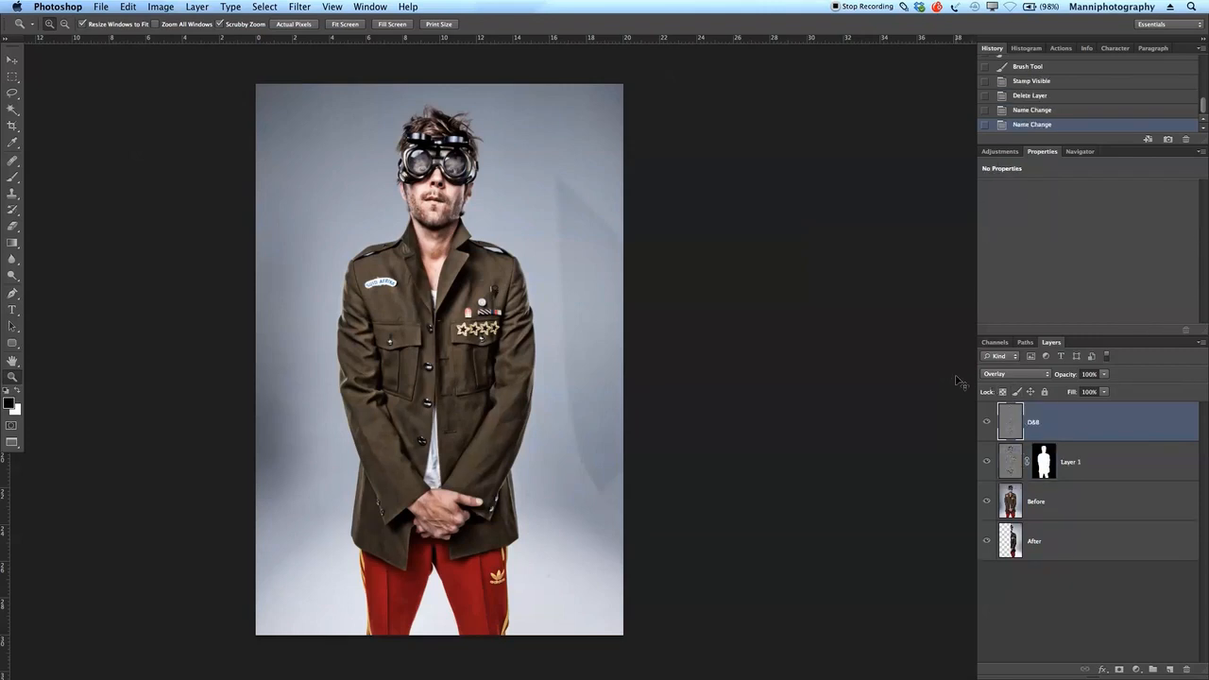
pyautogui.press('super+alt+shift+e')
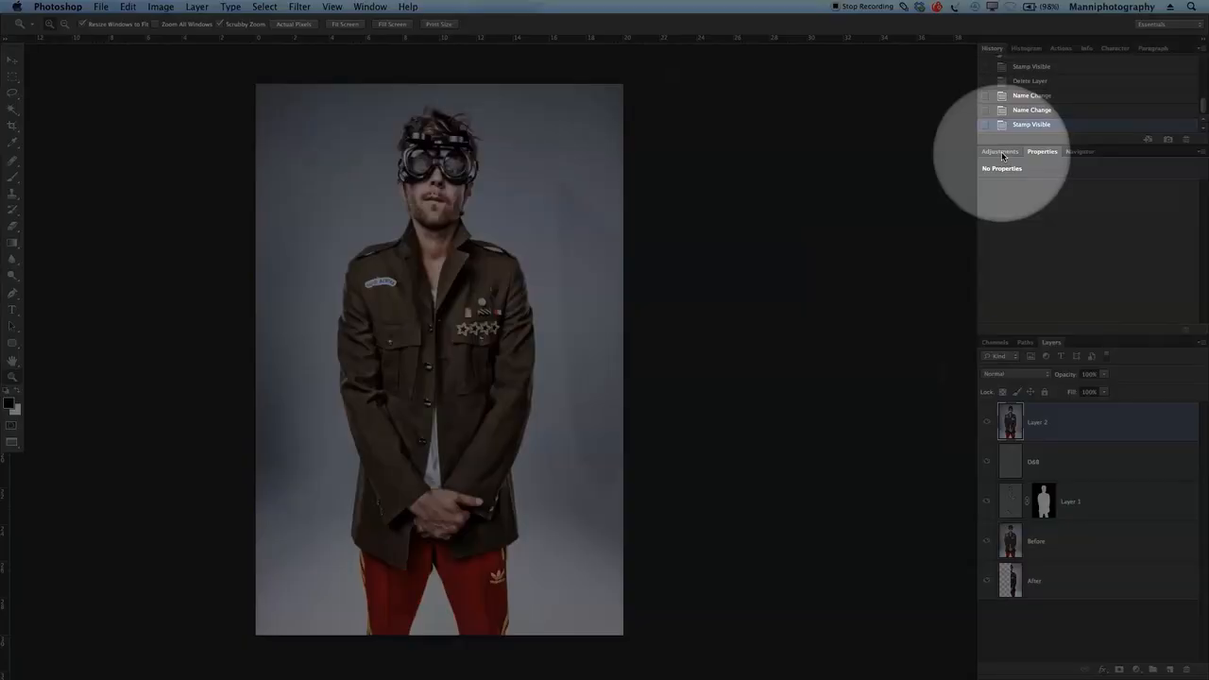
# Add a Black & White adjustment layer above the merged copy and set its Reds value to 57.
pyautogui.click(1001, 152)
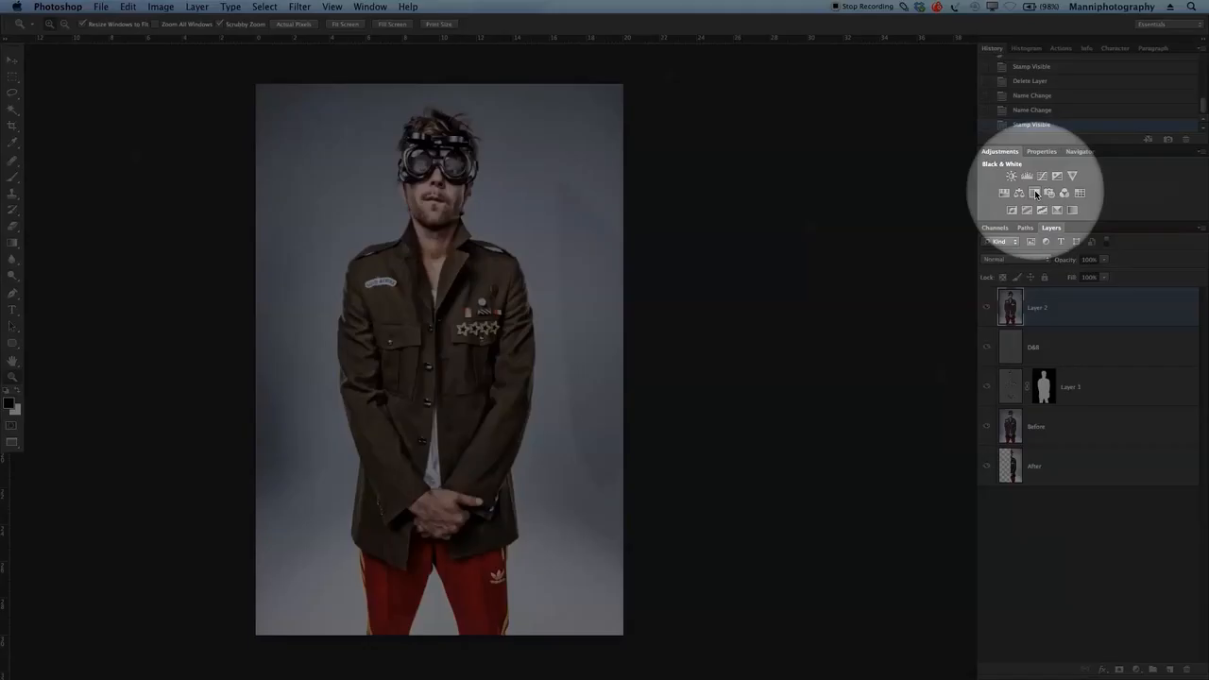
pyautogui.click(1035, 192)
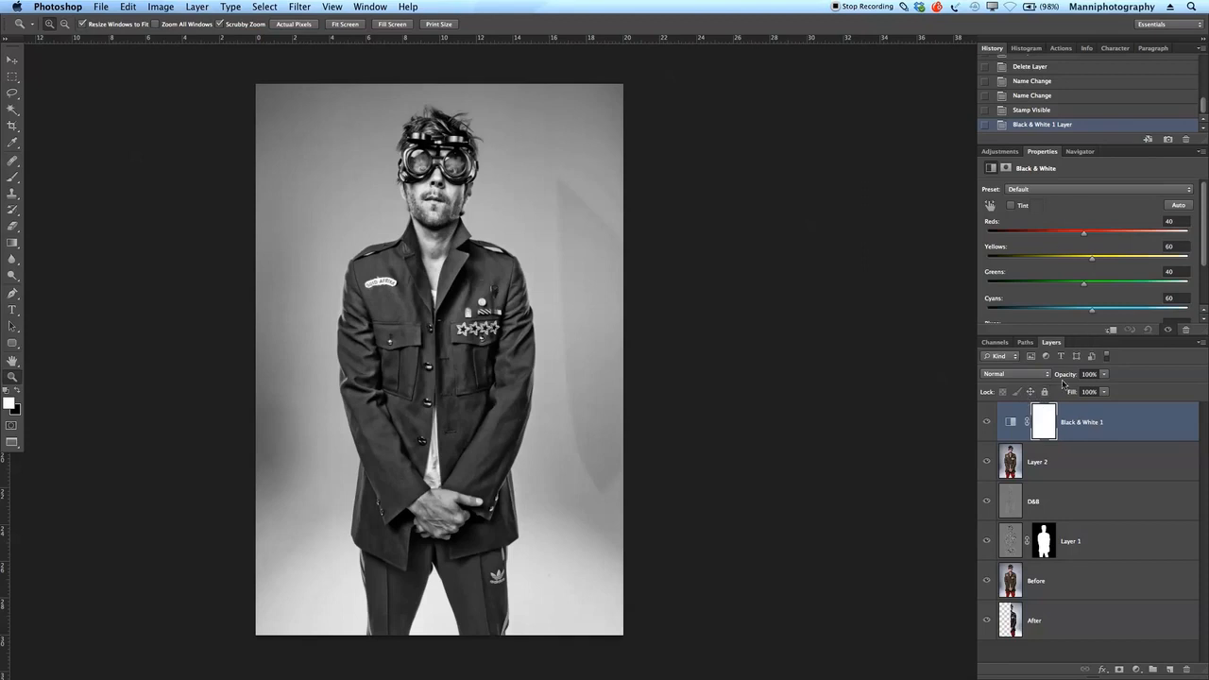
pyautogui.moveTo(1076, 336); pyautogui.dragTo(1082, 414)
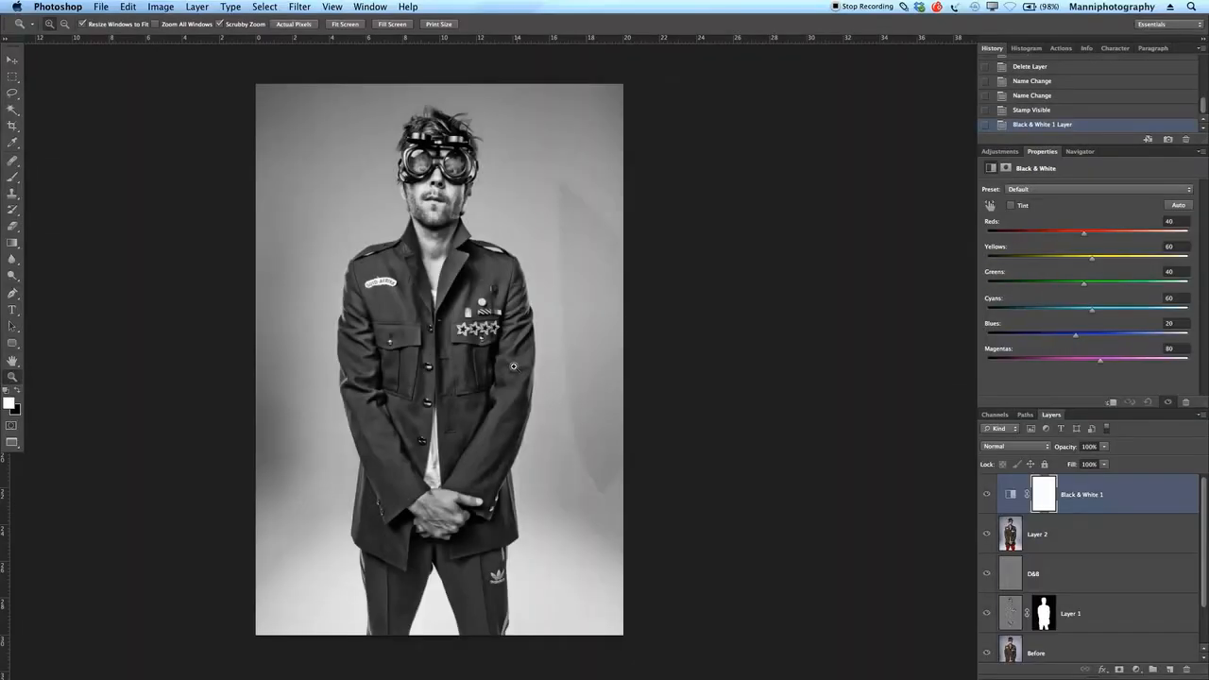
pyautogui.moveTo(1086, 234); pyautogui.dragTo(1083, 237)
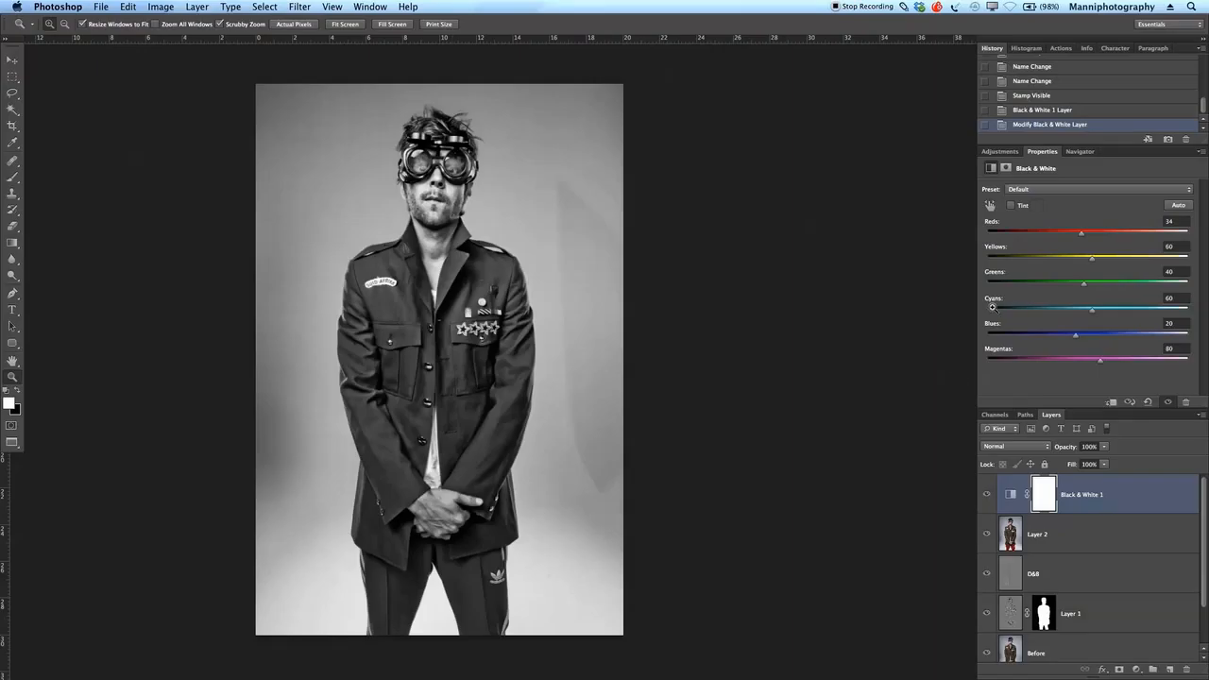
pyautogui.moveTo(1084, 236)
pyautogui.mouseDown()
pyautogui.moveTo(1138, 231)
pyautogui.moveTo(1072, 239)
pyautogui.moveTo(1089, 240)
pyautogui.mouseUp()
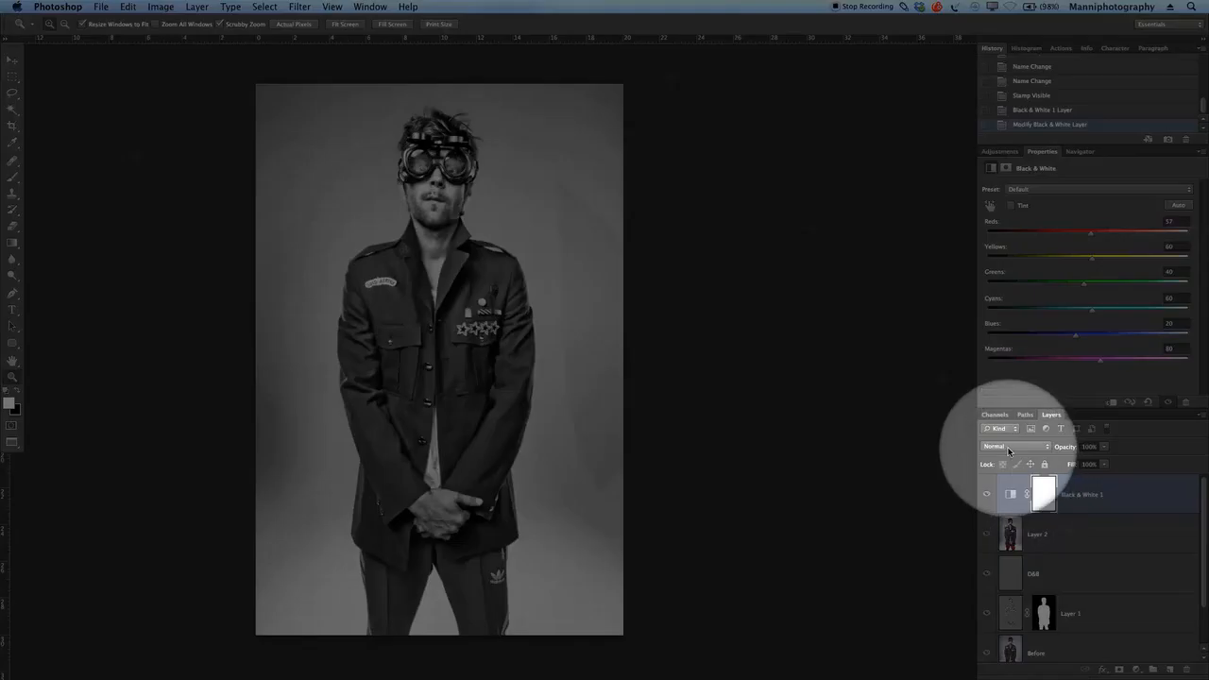
# Blend the Black & White layer as Soft Light at 60% opacity and compare the image with and without it.
pyautogui.click(1015, 446)
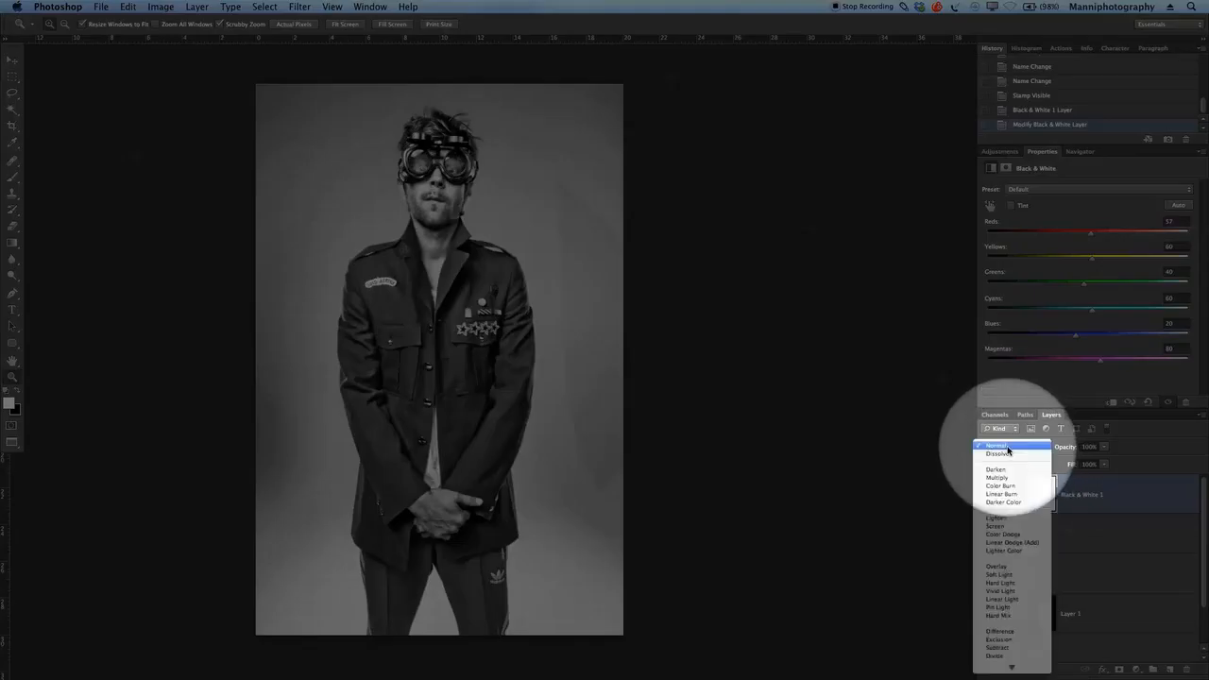
pyautogui.click(1009, 566)
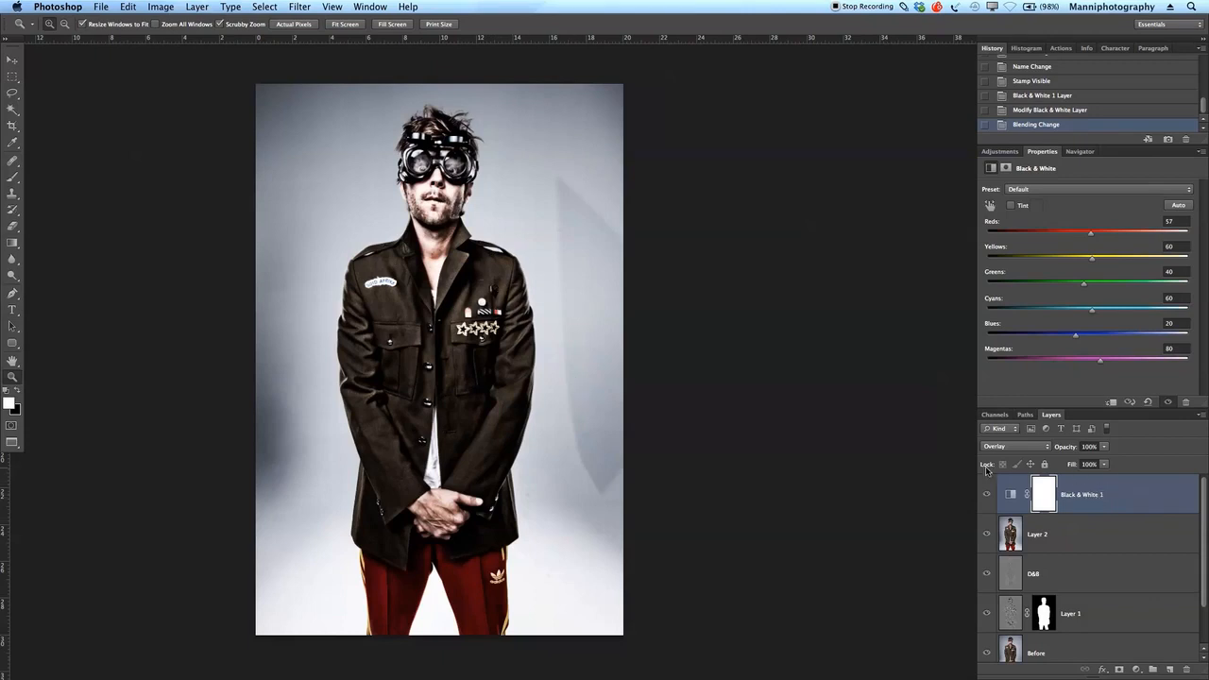
pyautogui.click(1031, 445)
pyautogui.click(1010, 457)
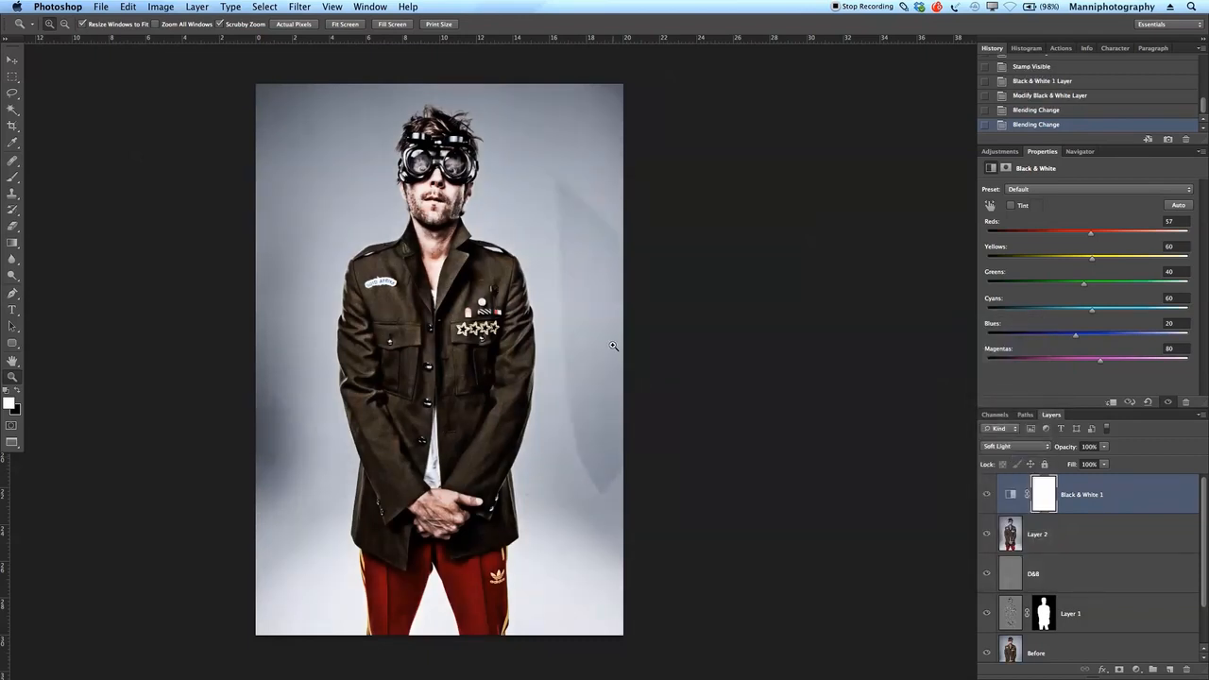
pyautogui.moveTo(1067, 450); pyautogui.dragTo(1046, 452)
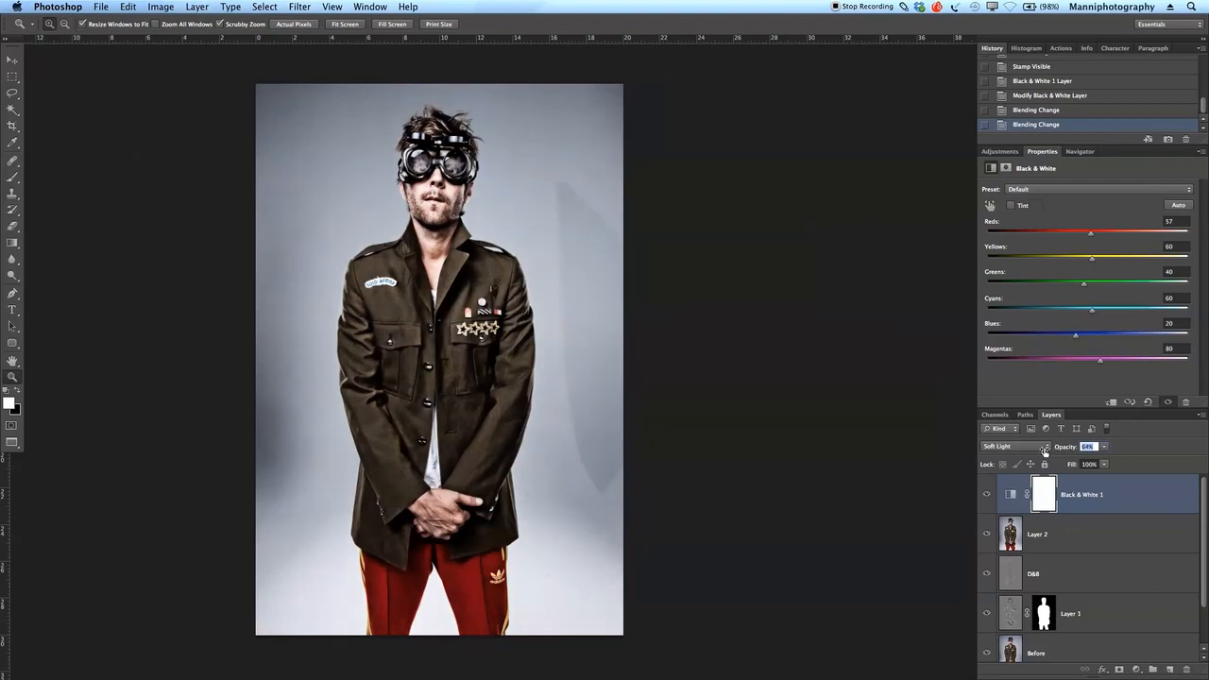
pyautogui.click(1042, 448)
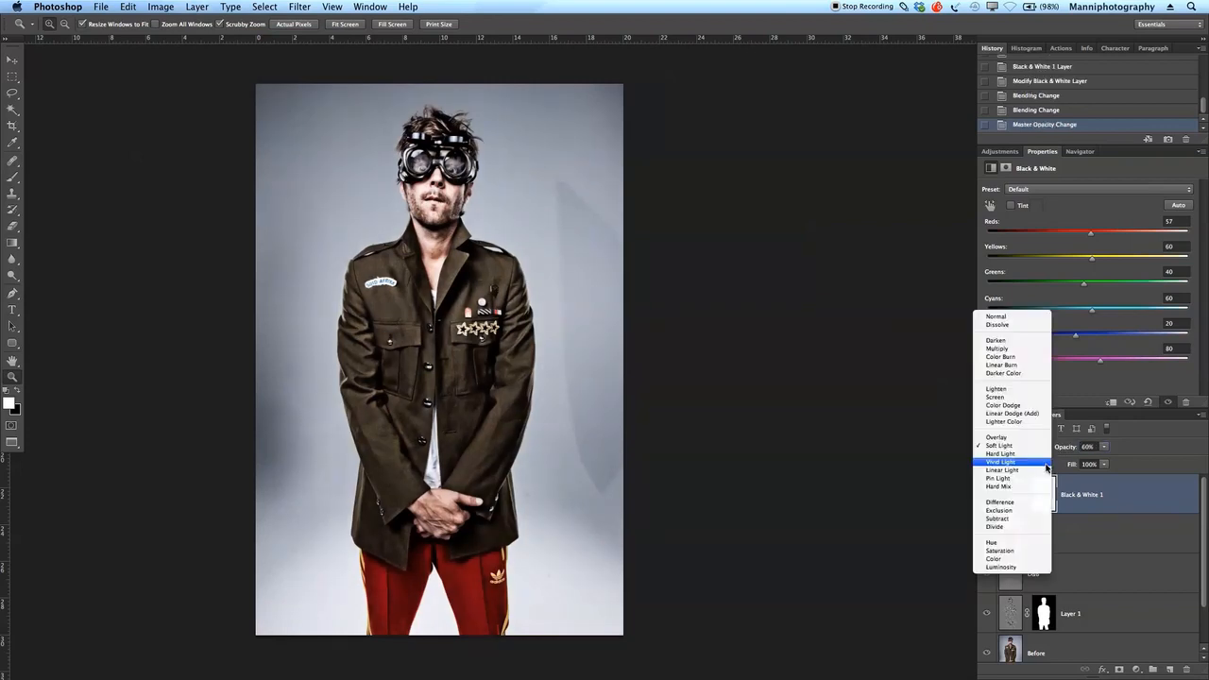
pyautogui.click(735, 340)
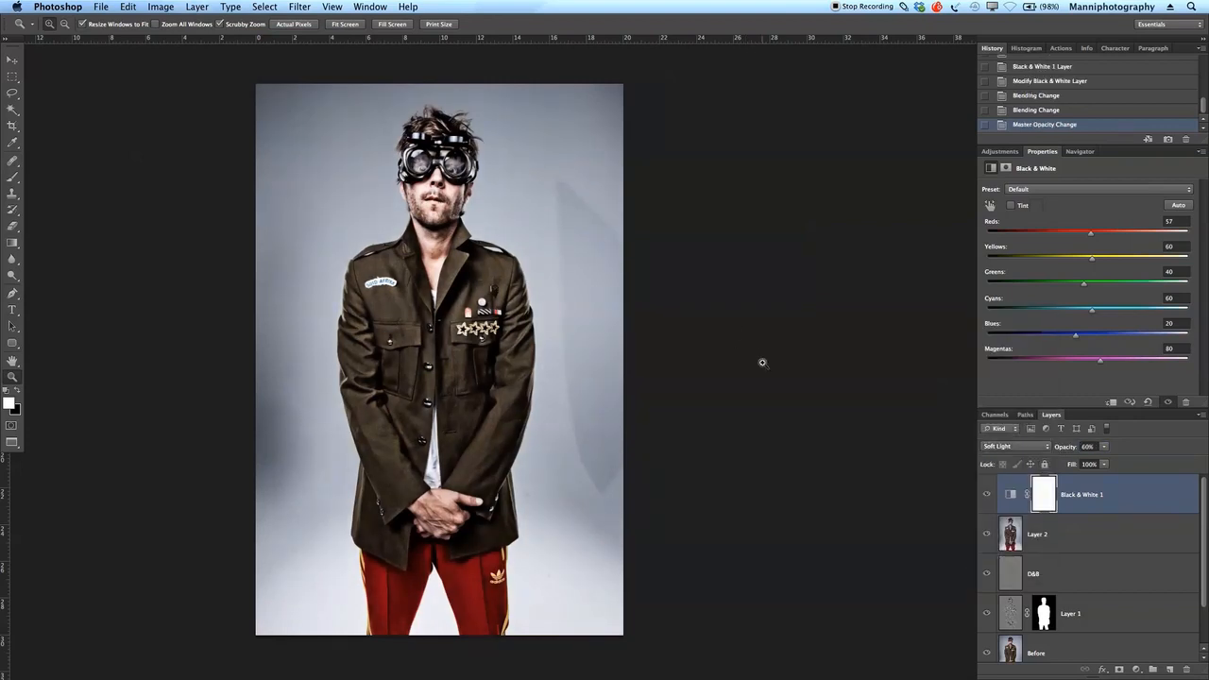
pyautogui.click(988, 495)
pyautogui.click(988, 497)
pyautogui.click(988, 496)
pyautogui.click(988, 497)
# Exclude the blue channel from the Black & White layer's blending and set the layer's opacity to 50%.
pyautogui.doubleClick(1154, 497)
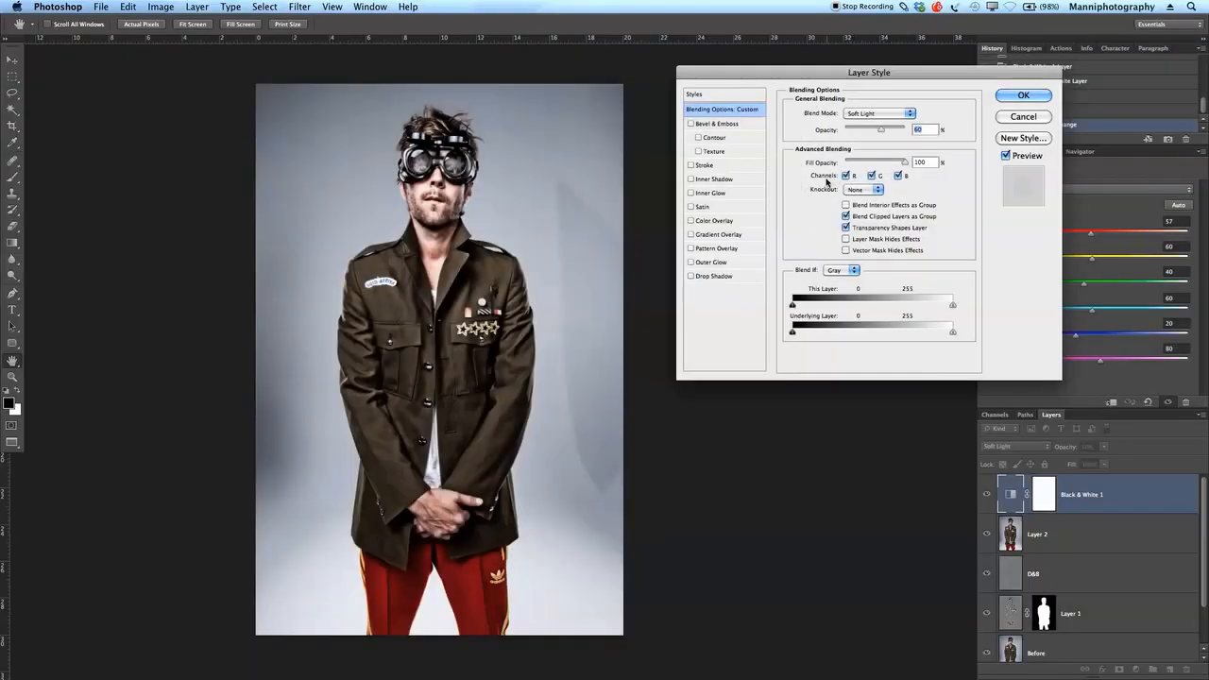
pyautogui.click(847, 176)
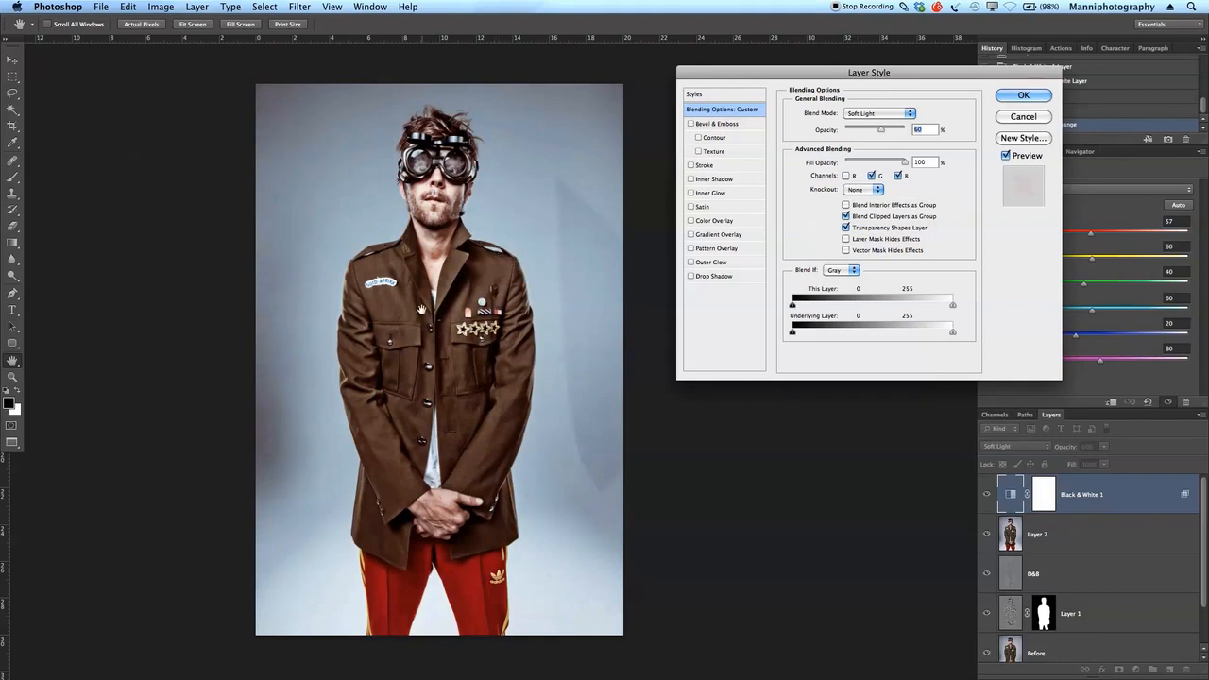
pyautogui.click(878, 176)
pyautogui.click(897, 176)
pyautogui.click(871, 177)
pyautogui.click(847, 176)
pyautogui.click(871, 177)
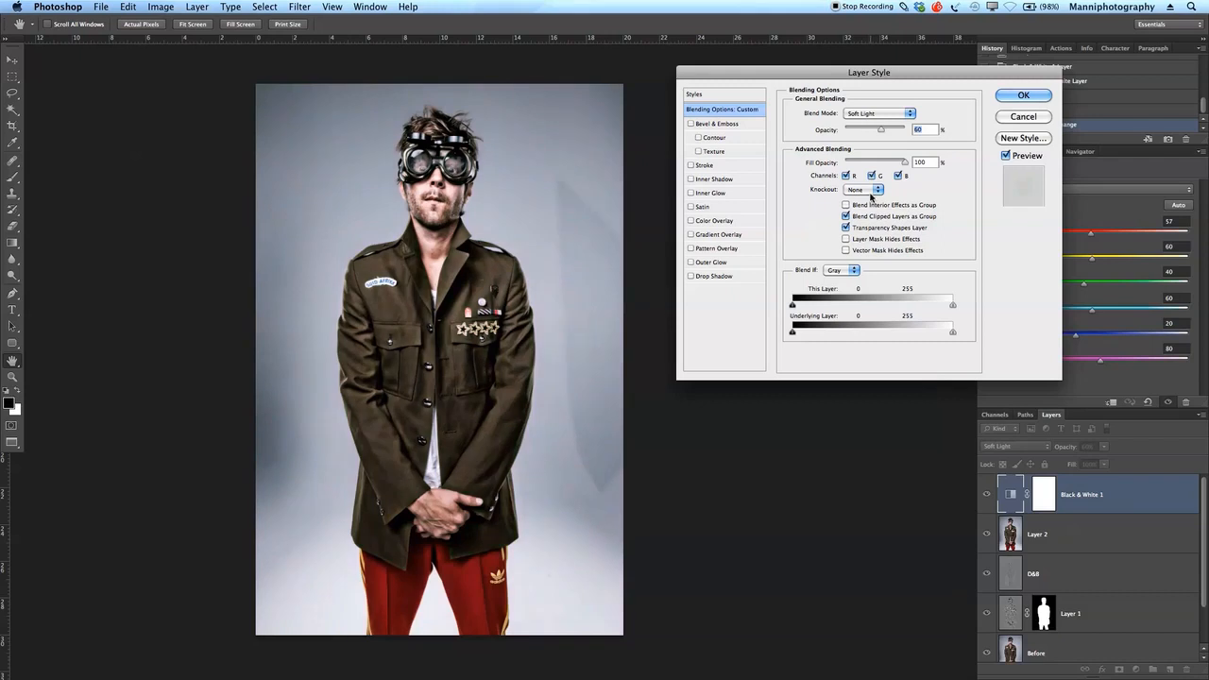
pyautogui.click(897, 177)
pyautogui.click(1023, 95)
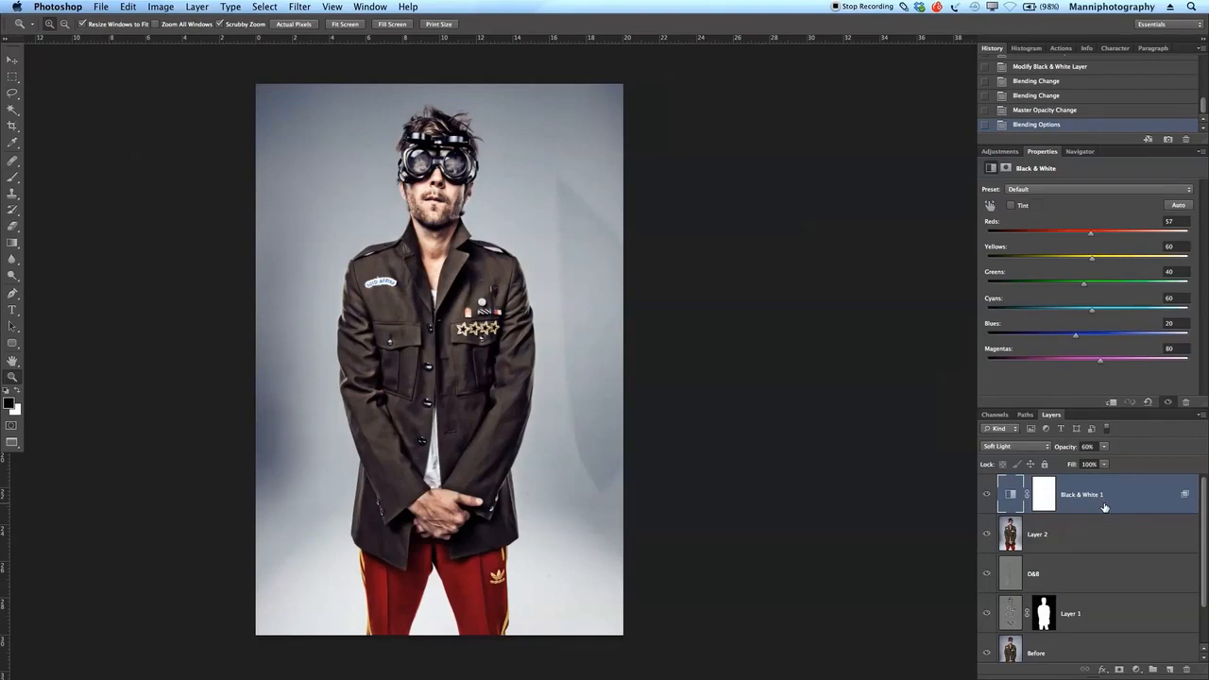
pyautogui.moveTo(1065, 450); pyautogui.dragTo(1056, 451)
pyautogui.moveTo(1062, 452); pyautogui.dragTo(1075, 452)
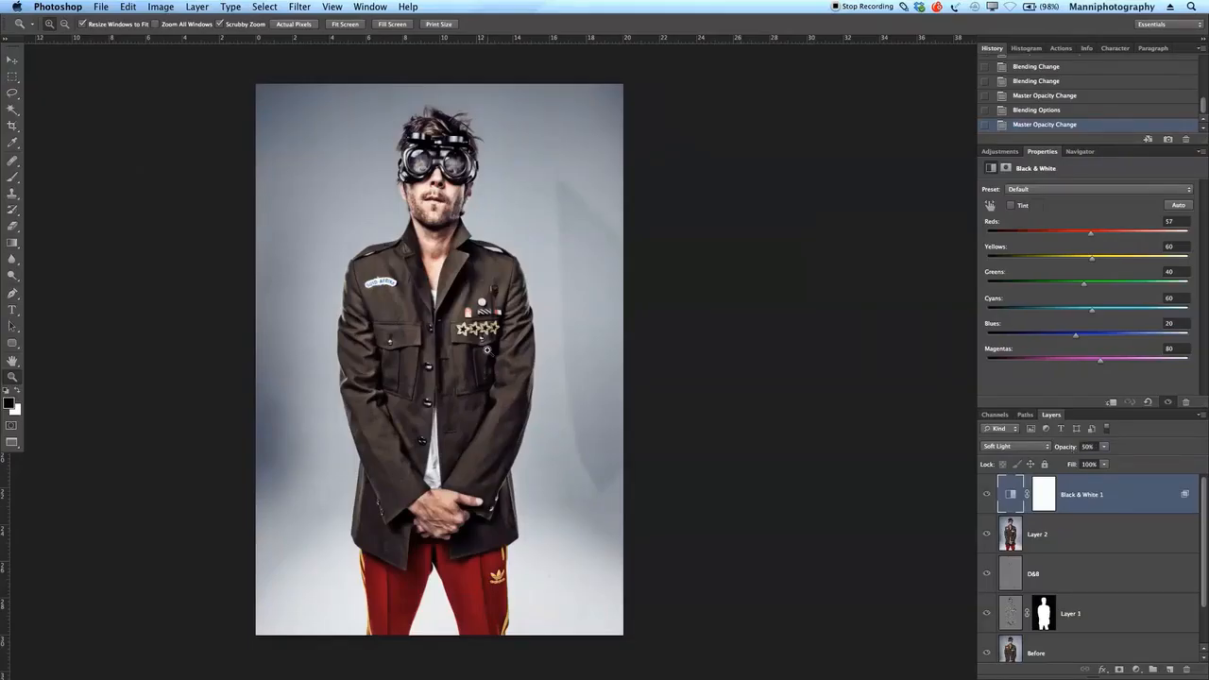
# Group the layers from Black & White 1 down to Layer 1 as Look and compare the image with and without the group.
pyautogui.scroll(-1, 1201, 552)
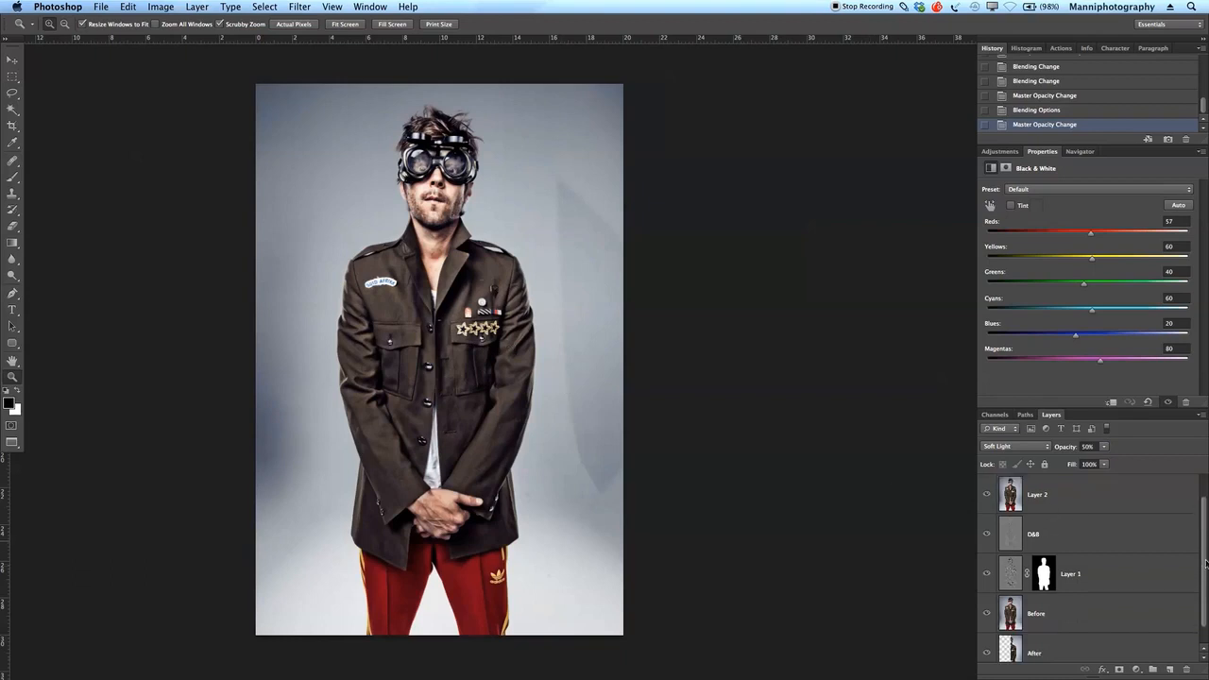
pyautogui.scroll(1, 1201, 566)
pyautogui.moveTo(1111, 406); pyautogui.dragTo(1111, 334)
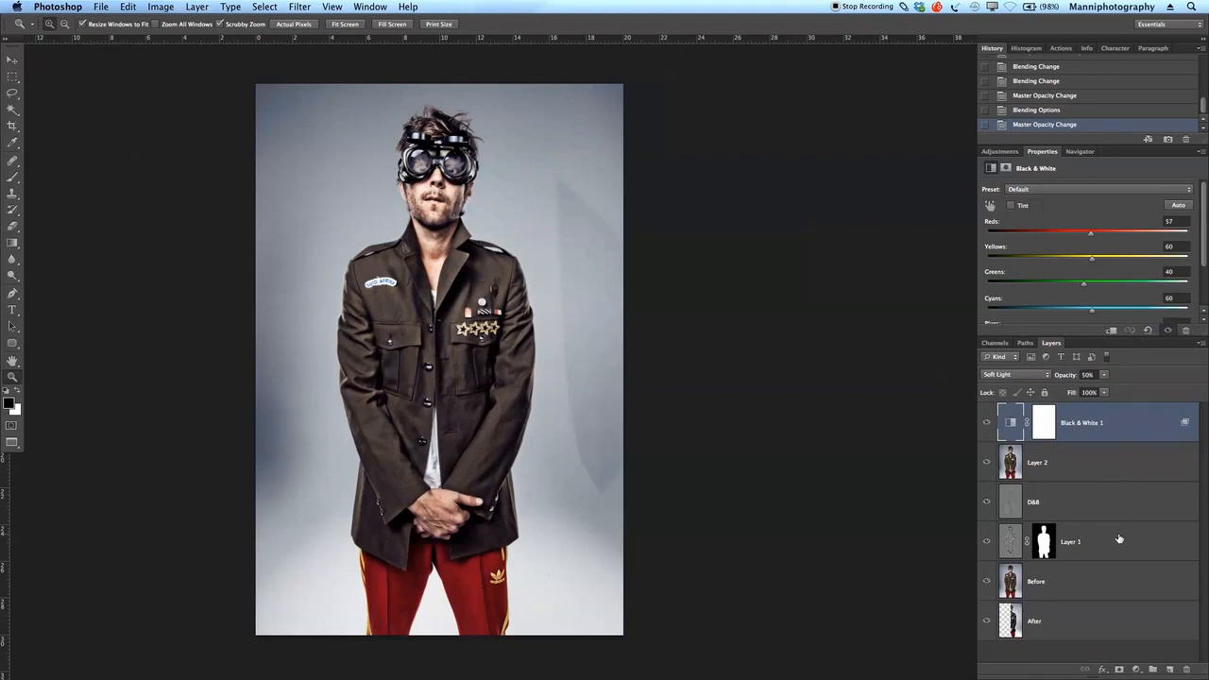
pyautogui.keyDown('shift'); pyautogui.click(1119, 538); pyautogui.keyUp('shift')
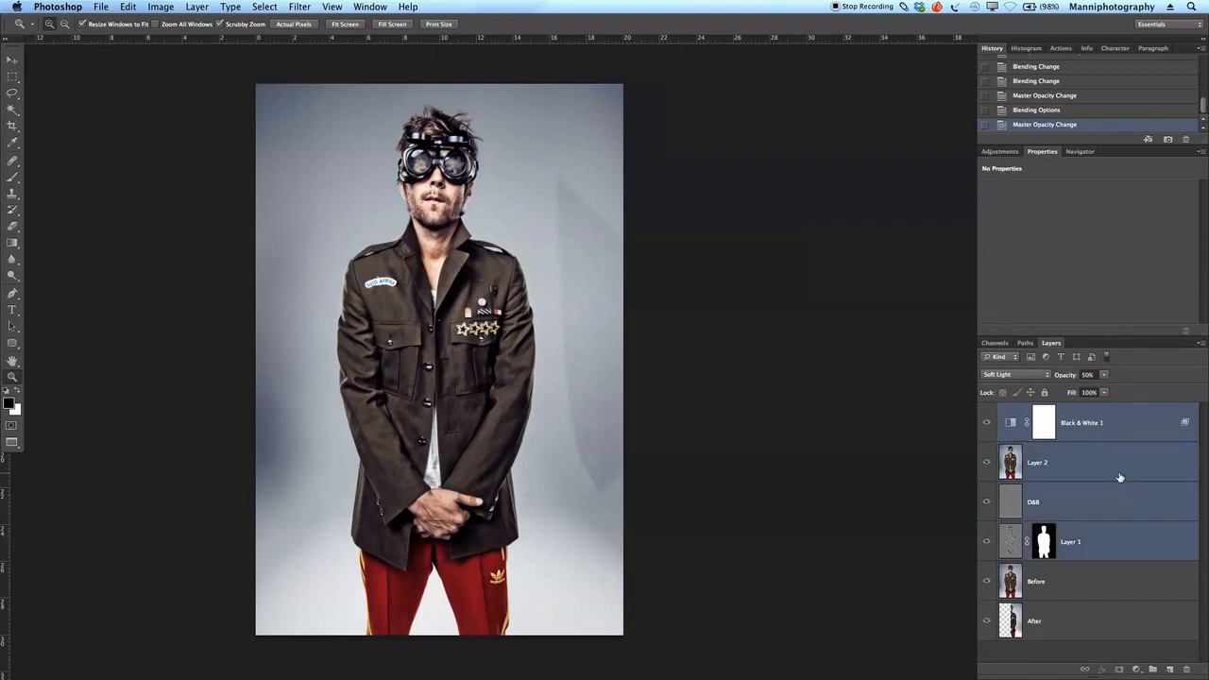
pyautogui.press('super+g')
pyautogui.doubleClick(1035, 411)
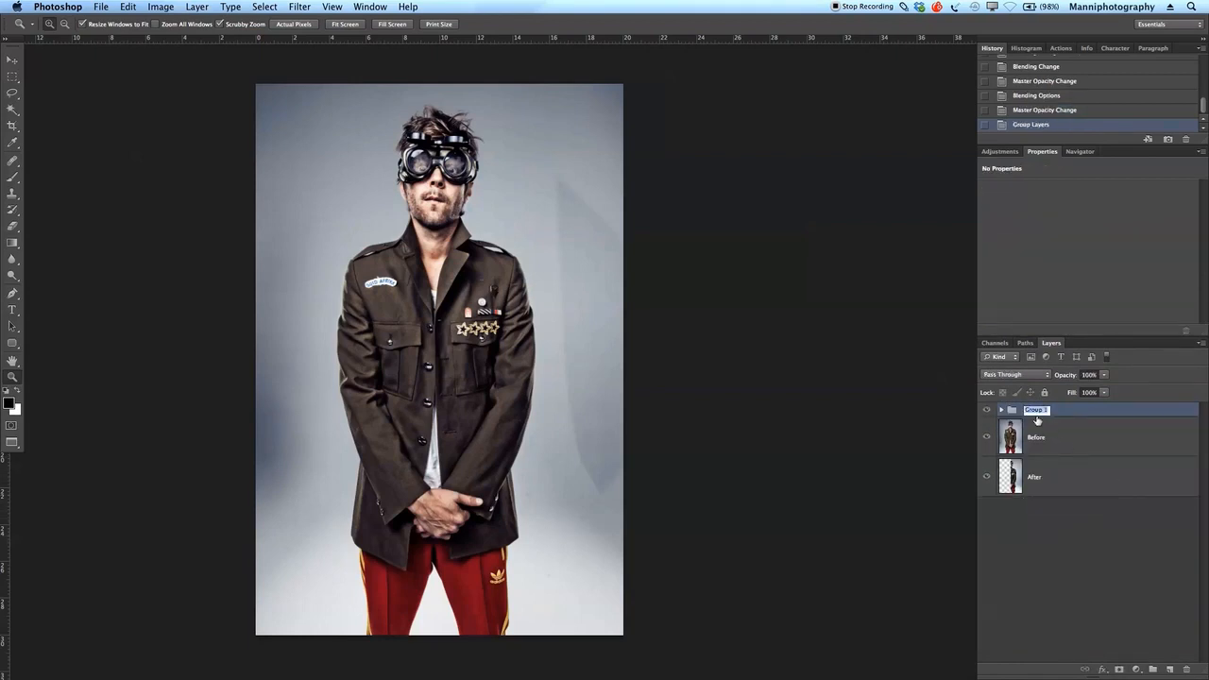
pyautogui.write('Look')
pyautogui.press('Return')
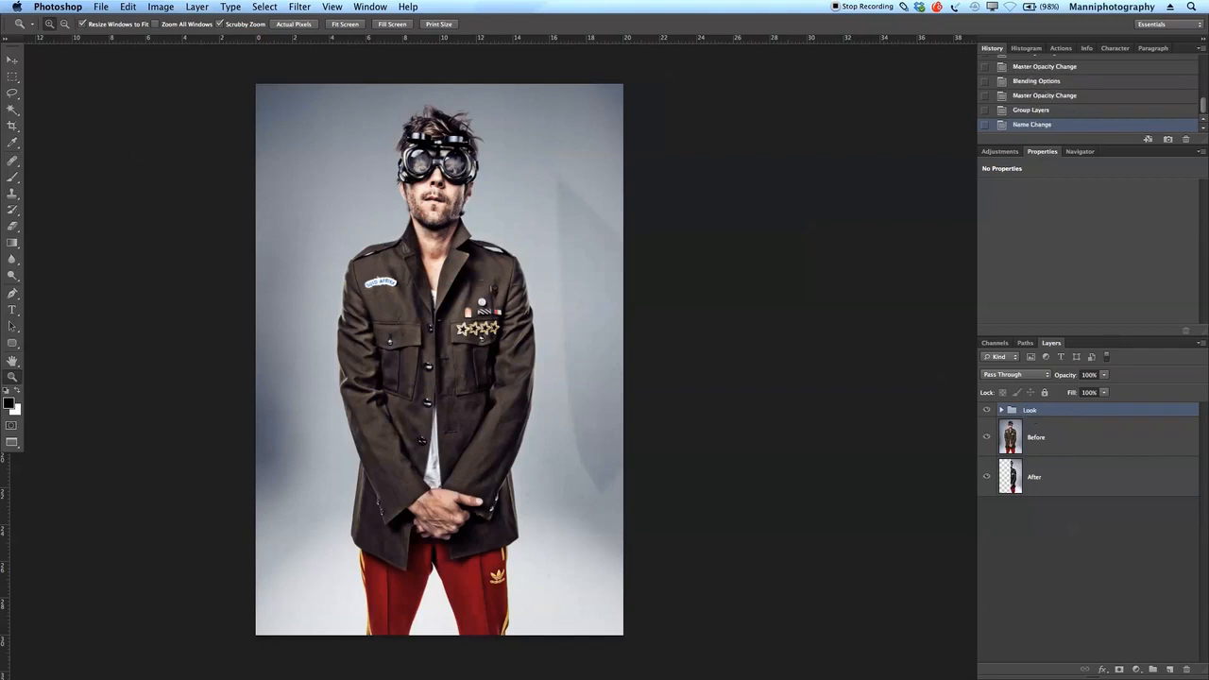
pyautogui.click(987, 410)
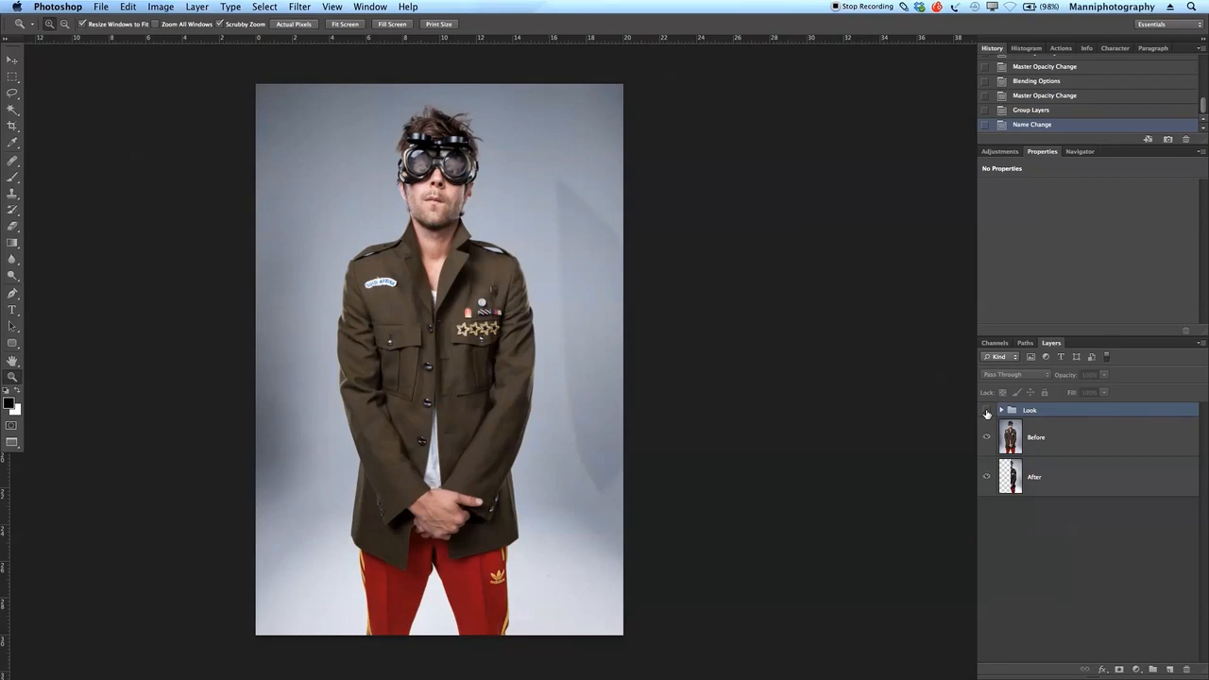
pyautogui.click(987, 411)
pyautogui.click(987, 411)
pyautogui.click(987, 410)
# Move the After layer above the Look group and hide it once both results have been compared.
pyautogui.moveTo(1010, 472); pyautogui.dragTo(1010, 406)
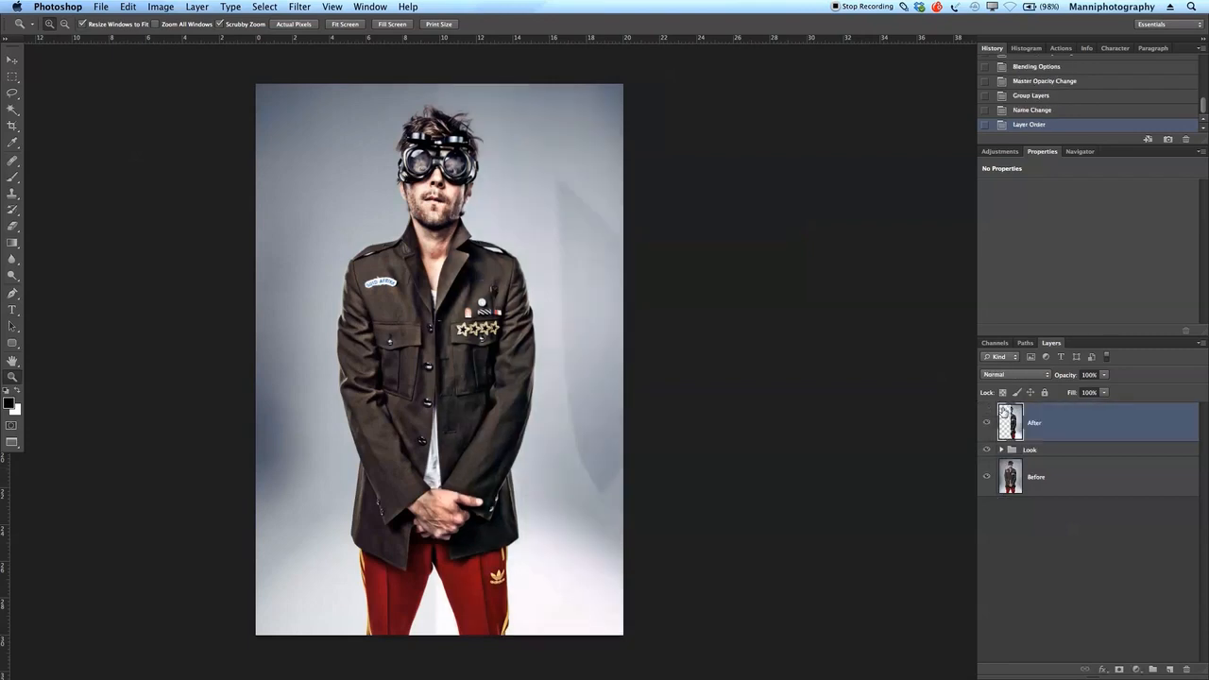
pyautogui.click(988, 426)
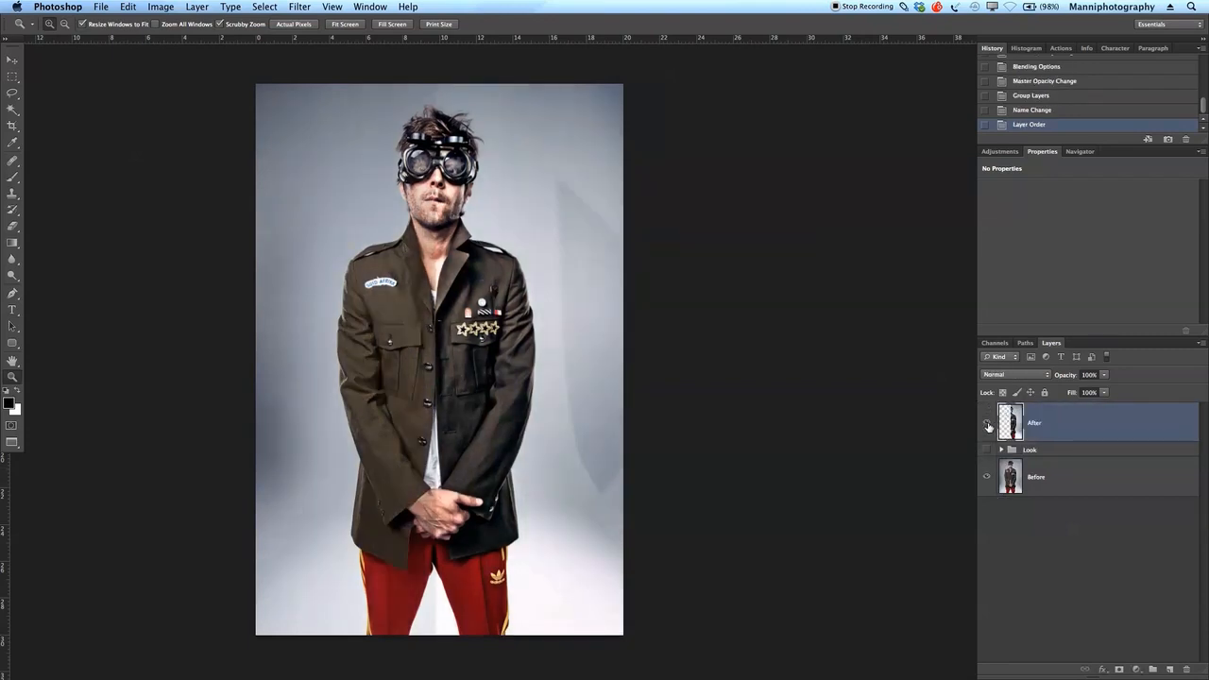
pyautogui.click(988, 426)
pyautogui.click(988, 426)
pyautogui.click(988, 450)
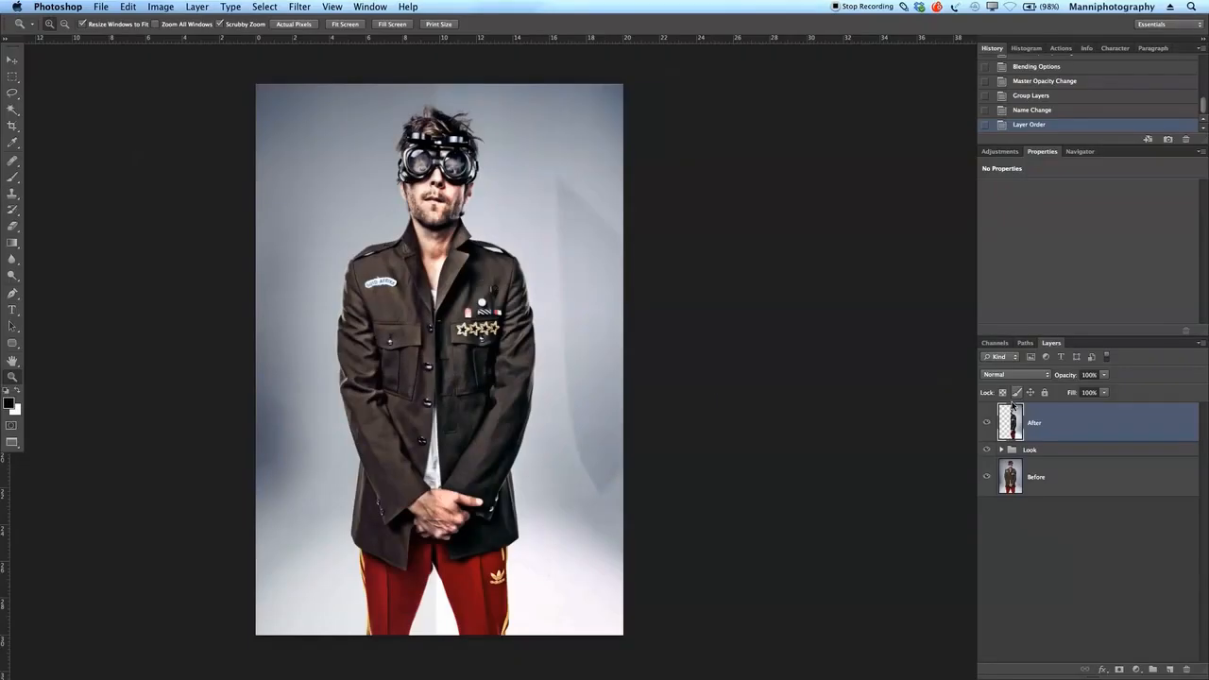
pyautogui.click(989, 425)
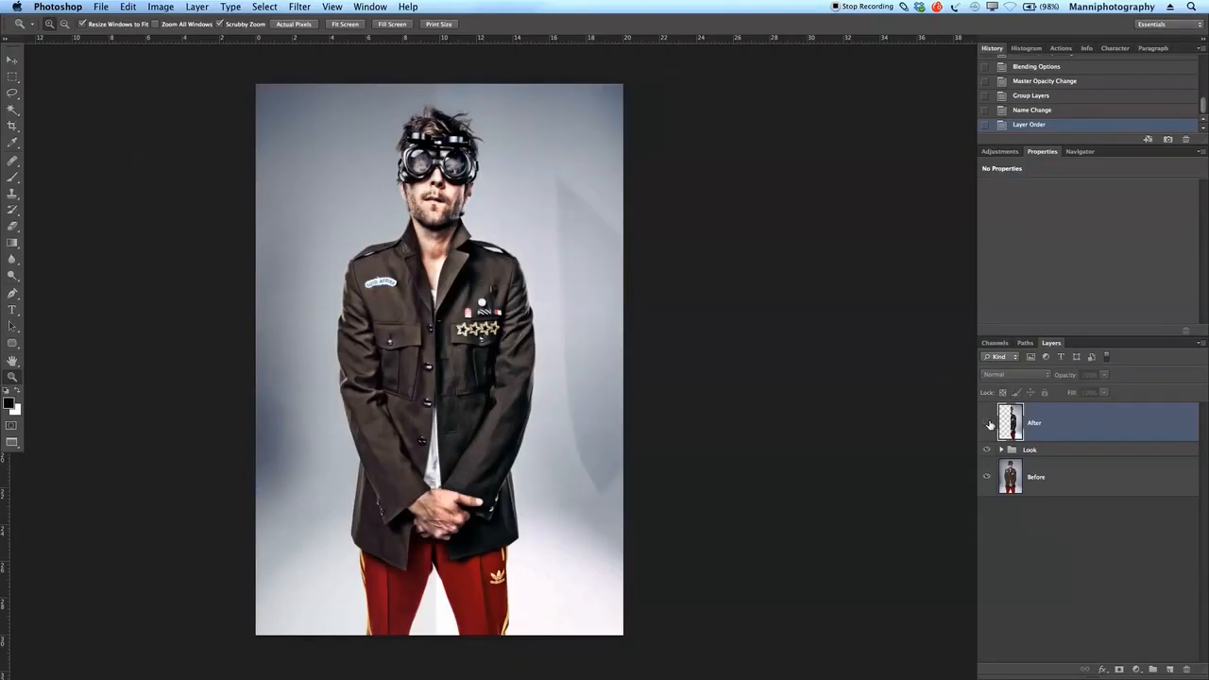
# Compare the jacket's chest and the clasped hands close up with and without the Look group.
pyautogui.moveTo(457, 269); pyautogui.dragTo(674, 439)
pyautogui.scroll(-10, 673, 440)
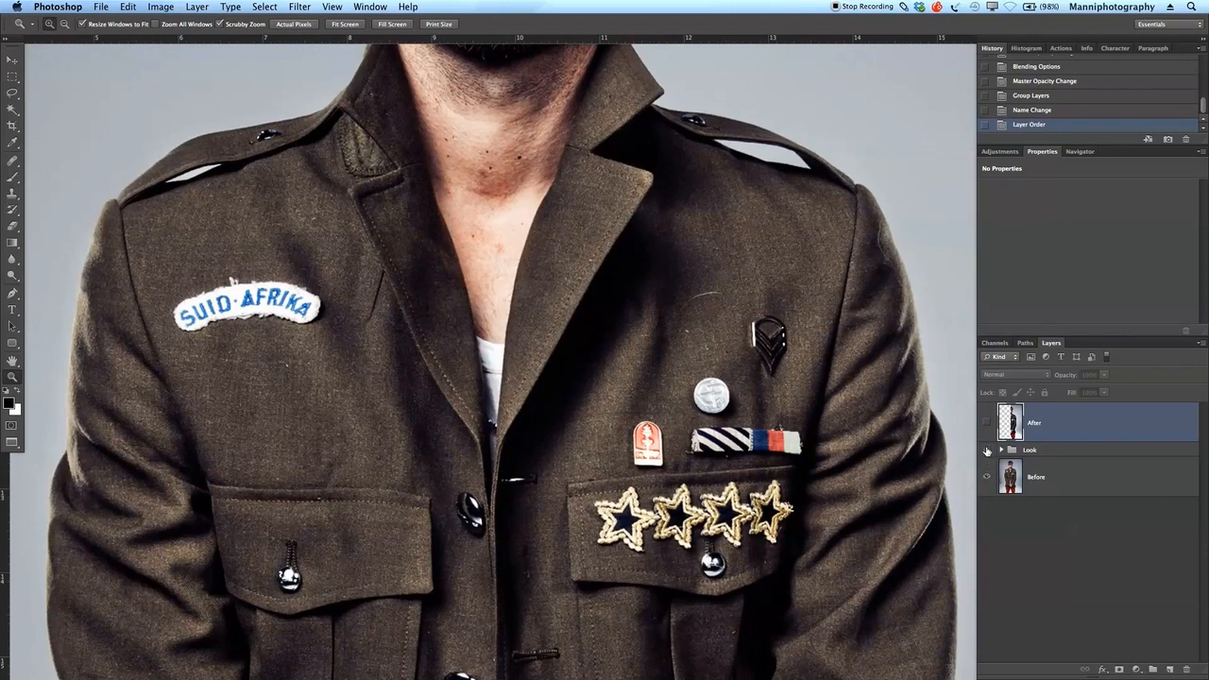
pyautogui.click(986, 450)
pyautogui.click(987, 450)
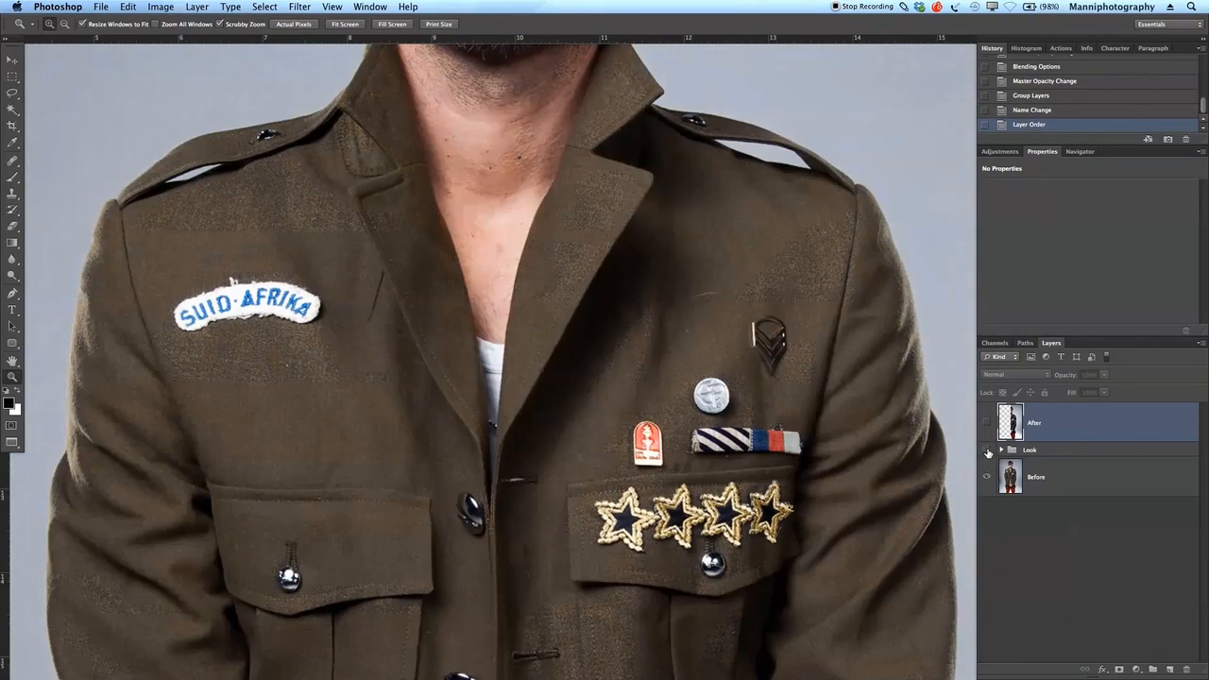
pyautogui.click(987, 451)
pyautogui.scroll(-10, 803, 210)
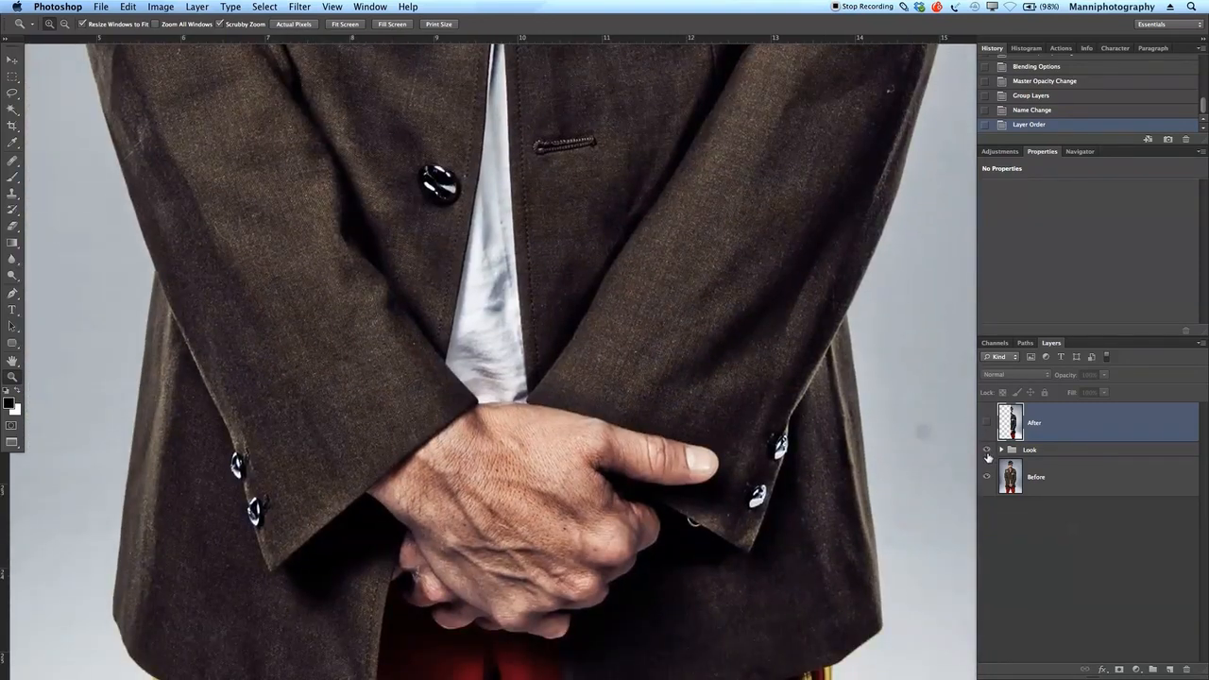
pyautogui.click(987, 451)
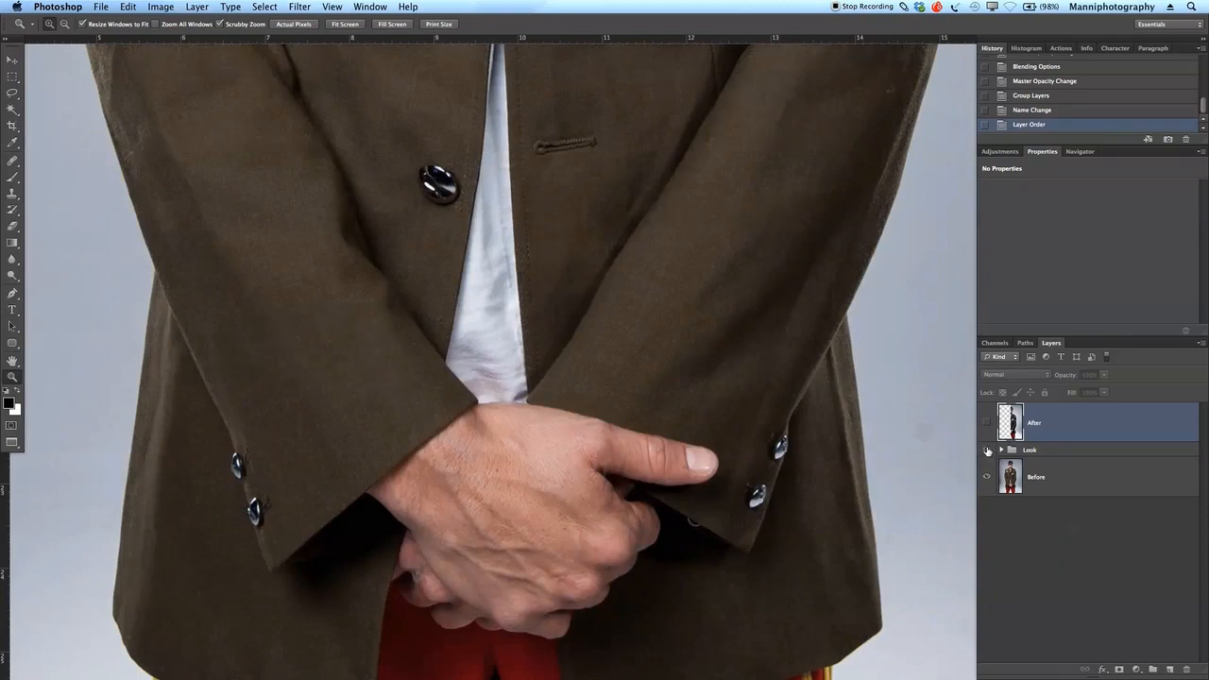
pyautogui.click(987, 451)
# Compare the face and goggles close up with and without the Look group.
pyautogui.scroll(10, 717, 258)
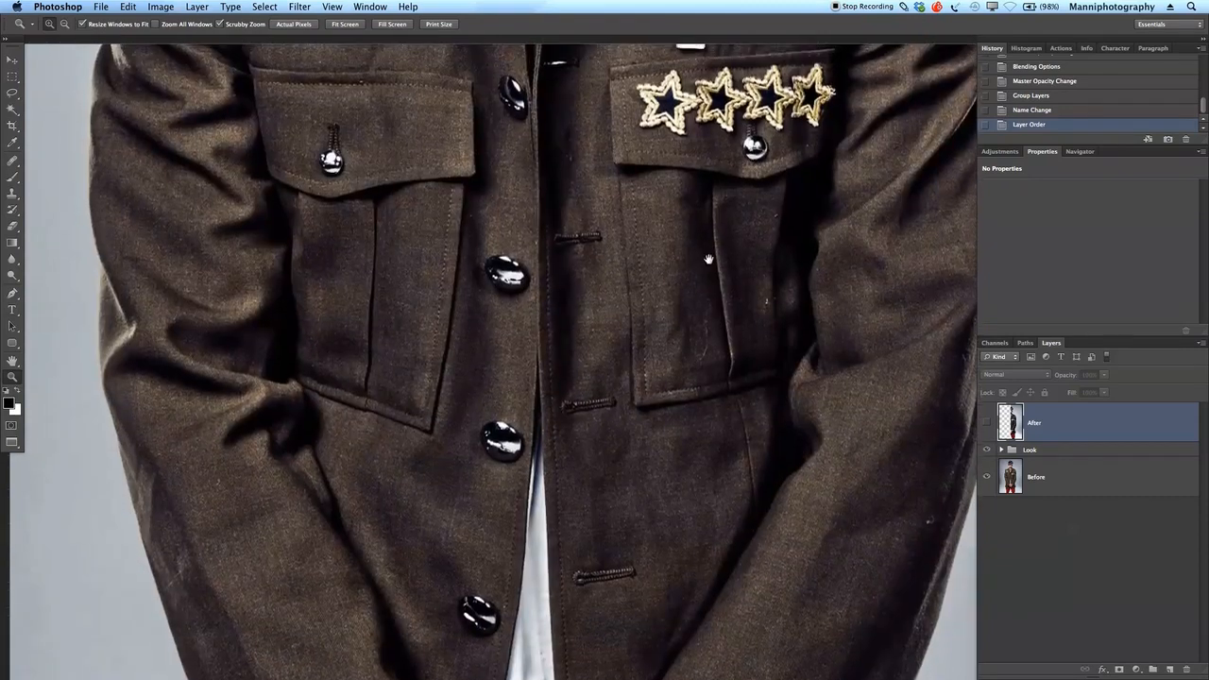
pyautogui.scroll(15, 708, 259)
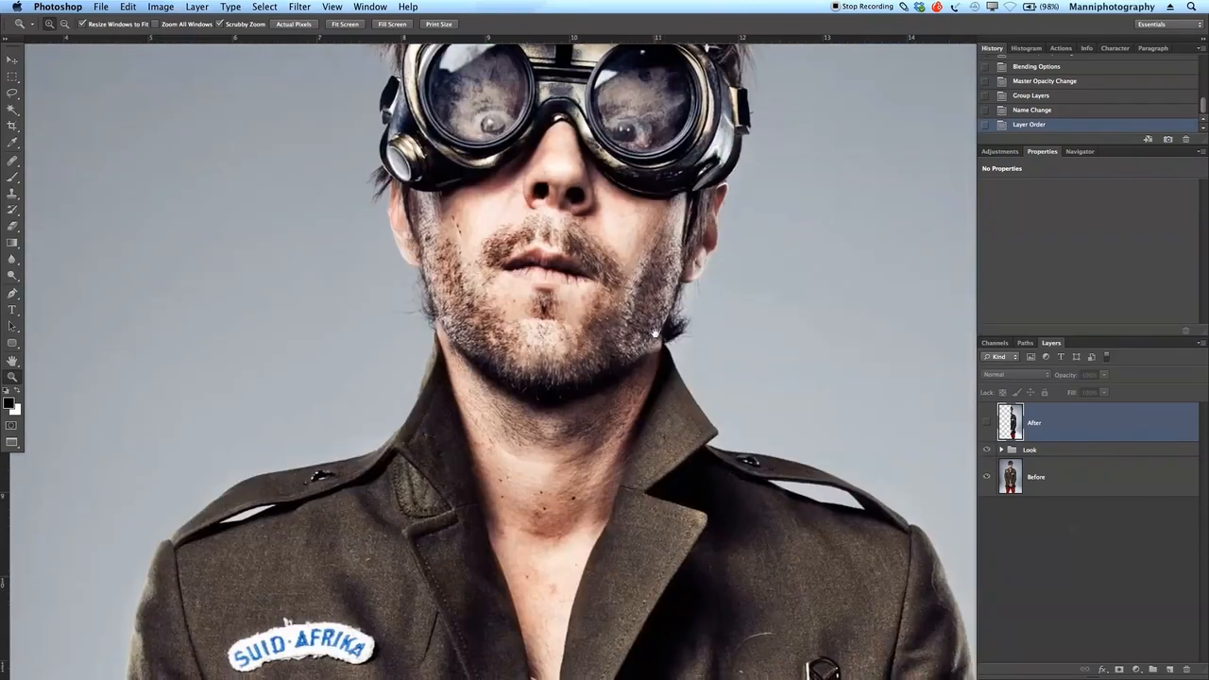
pyautogui.scroll(8, 654, 333)
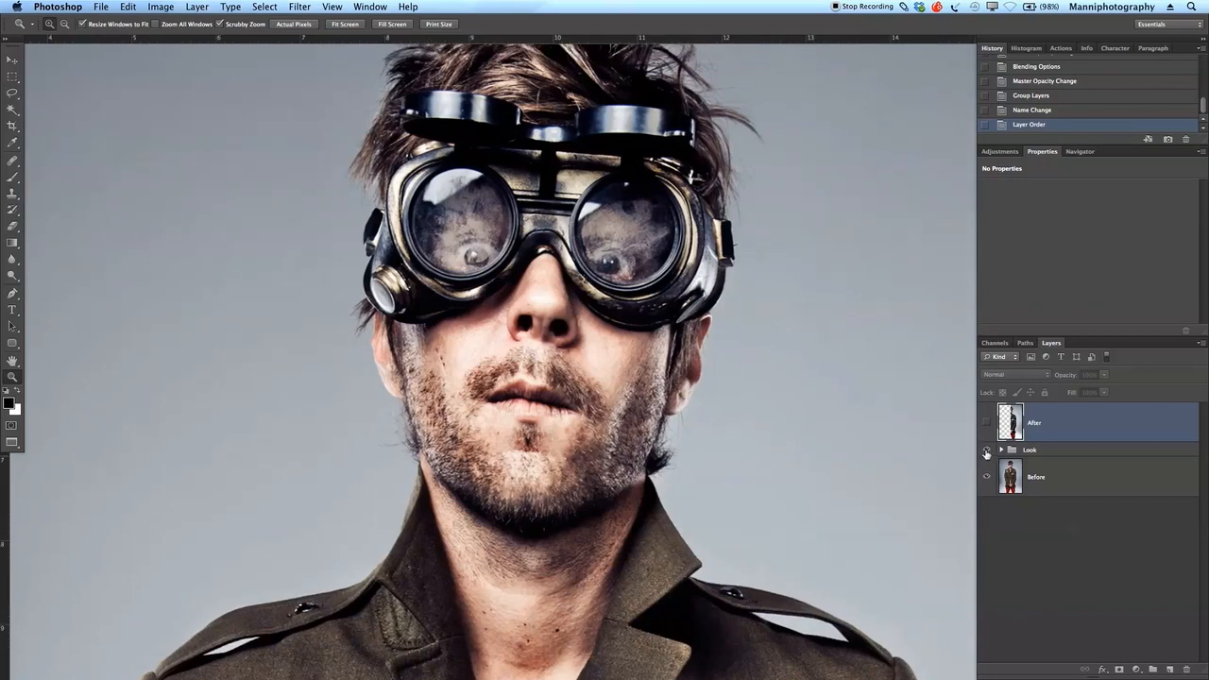
pyautogui.click(987, 451)
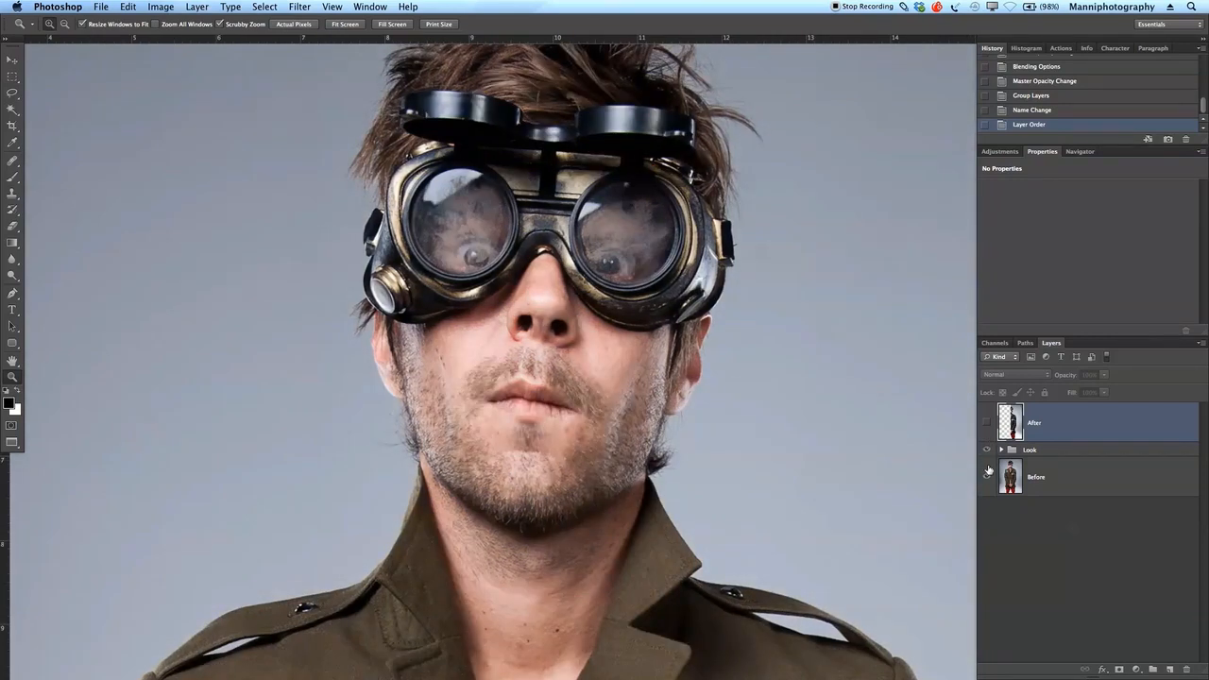
pyautogui.click(987, 451)
pyautogui.click(987, 452)
pyautogui.moveTo(731, 408); pyautogui.dragTo(614, 404)
pyautogui.moveTo(762, 536); pyautogui.dragTo(558, 372)
# Reduce the Look group's opacity to 59% and compare the portrait with and without it.
pyautogui.click(1039, 452)
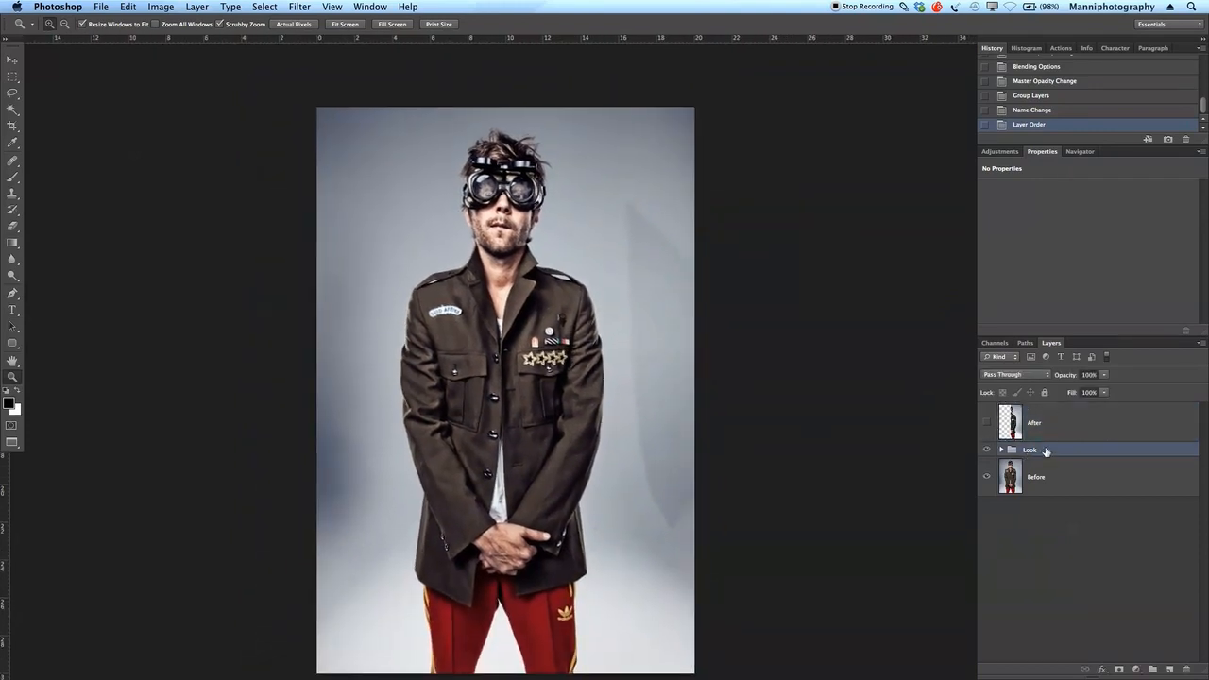
pyautogui.moveTo(1067, 376); pyautogui.dragTo(1043, 383)
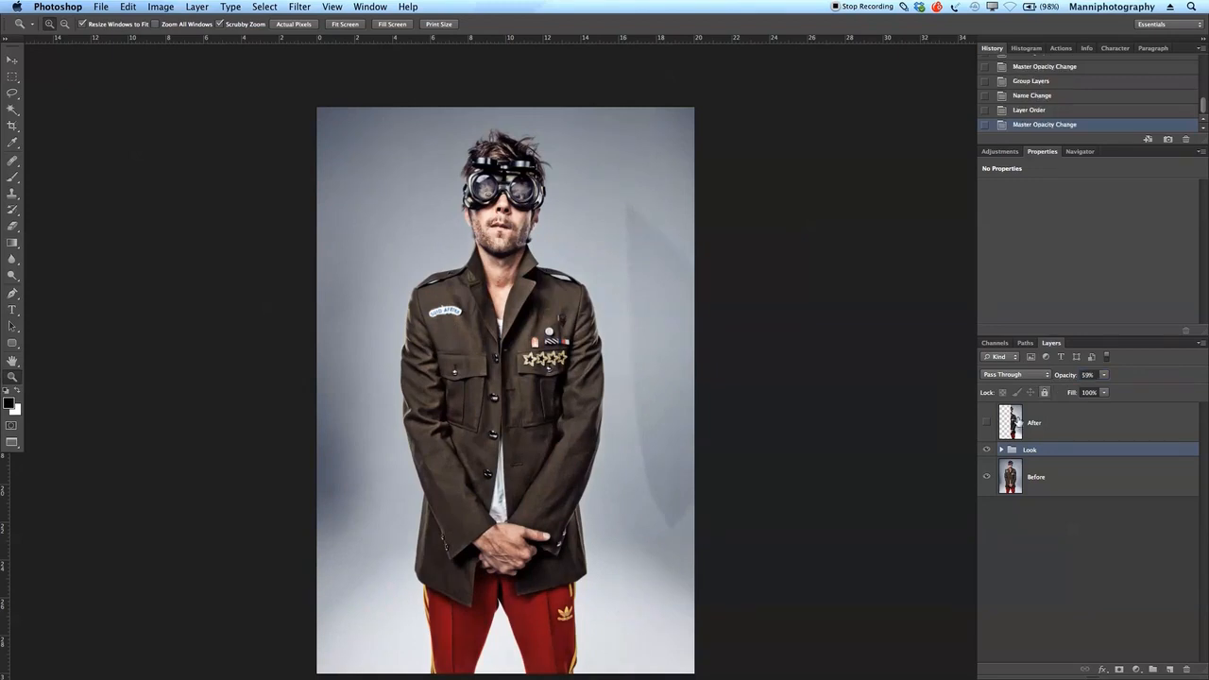
pyautogui.click(987, 453)
pyautogui.click(986, 452)
pyautogui.click(988, 453)
pyautogui.click(989, 454)
pyautogui.scroll(1, 898, 412)
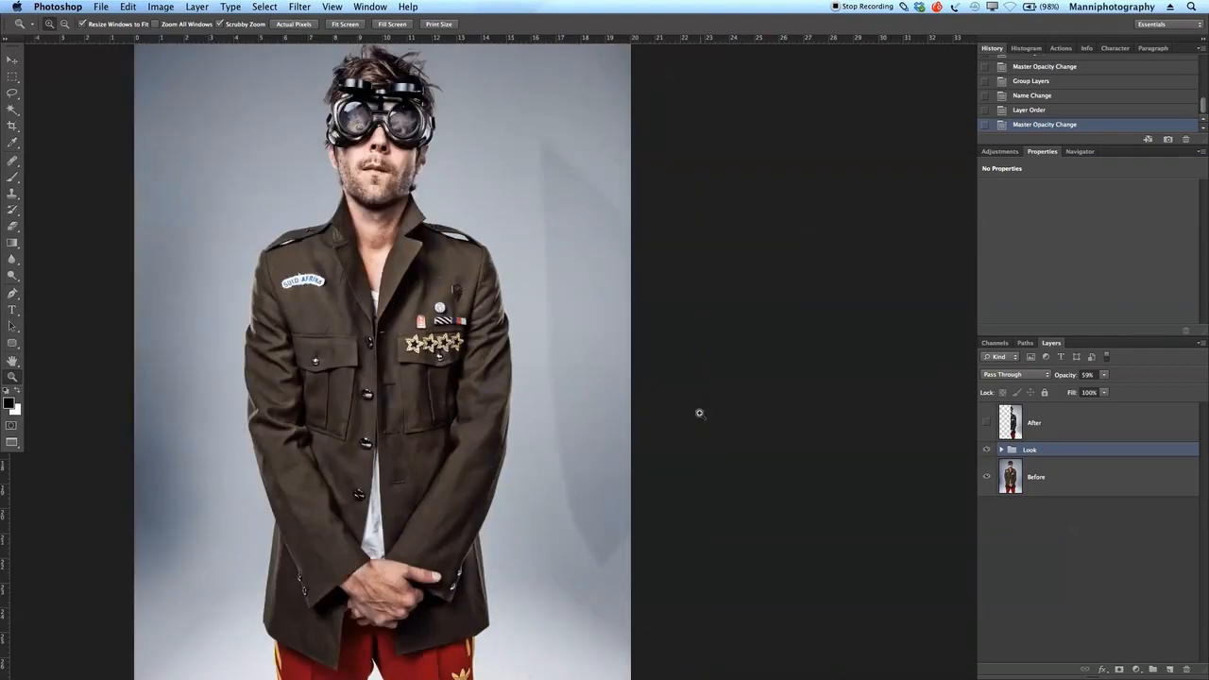
pyautogui.hscroll(-2, 553, 318)
pyautogui.hscroll(-2, 677, 346)
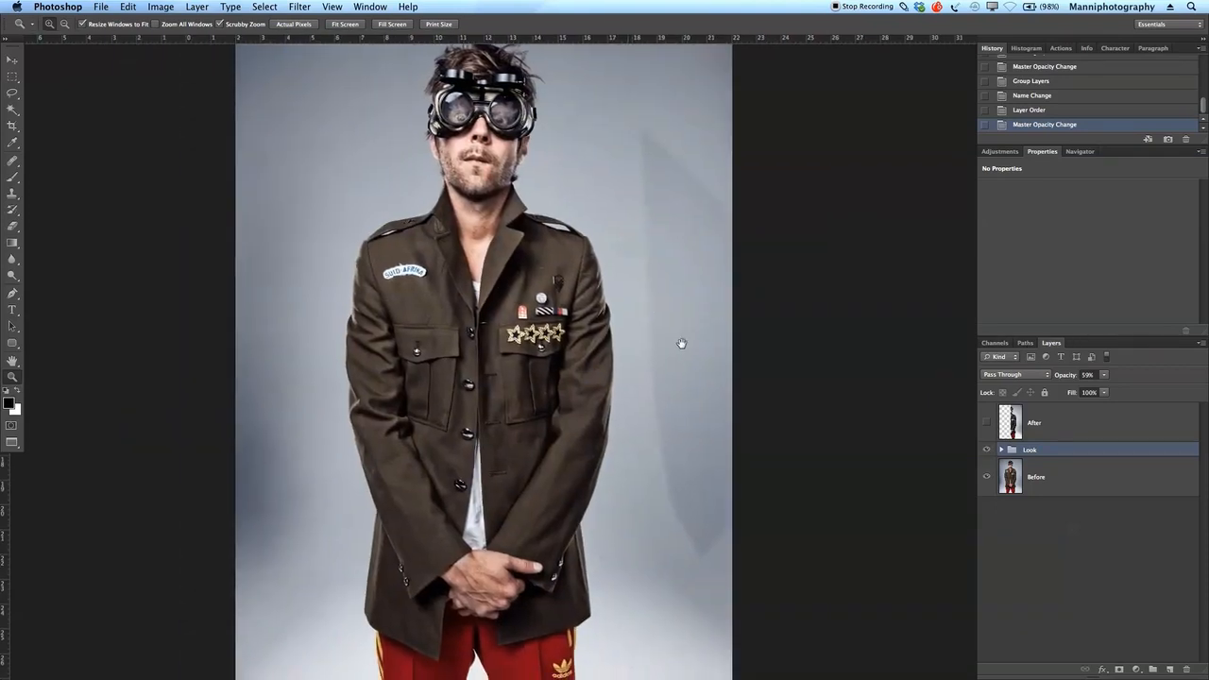
pyautogui.hscroll(1, 661, 356)
pyautogui.scroll(-1, 643, 366)
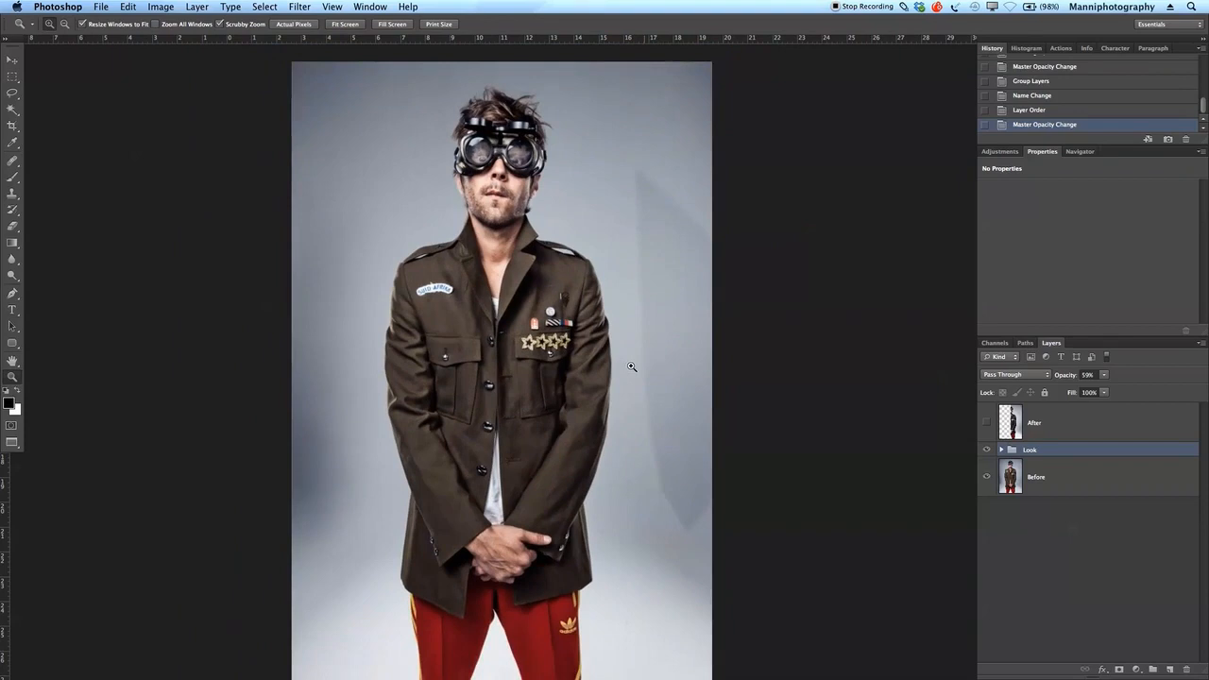
pyautogui.hscroll(-2, 628, 367)
pyautogui.scroll(1, 624, 371)
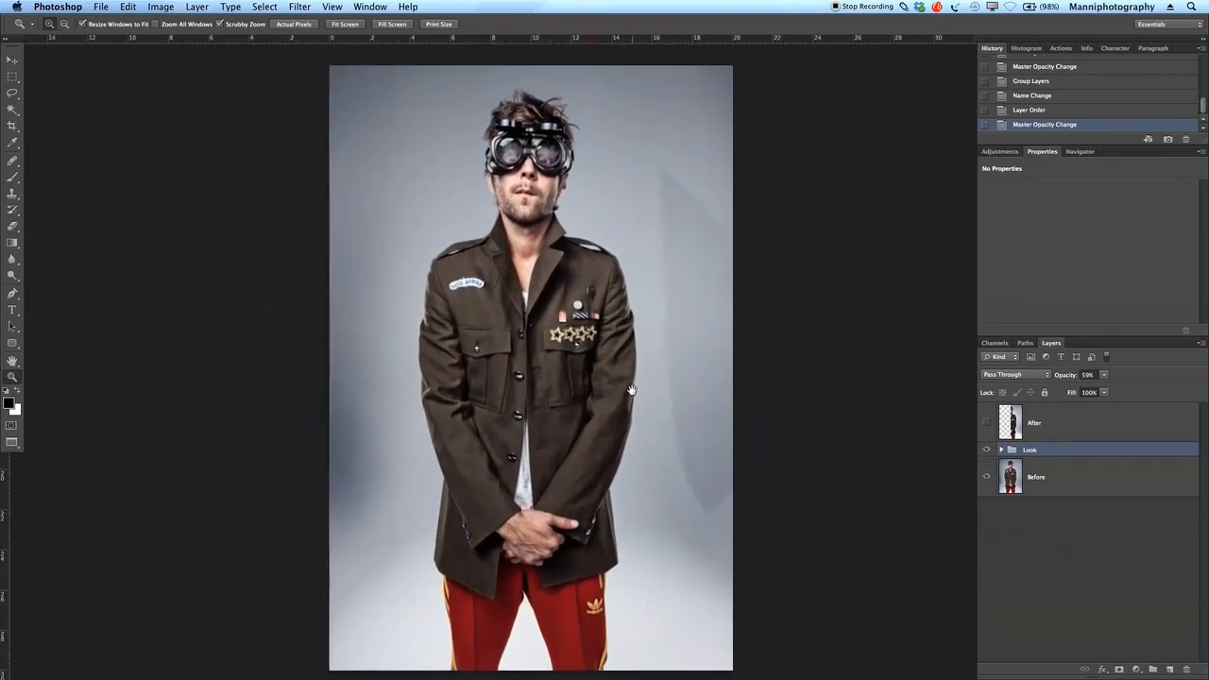